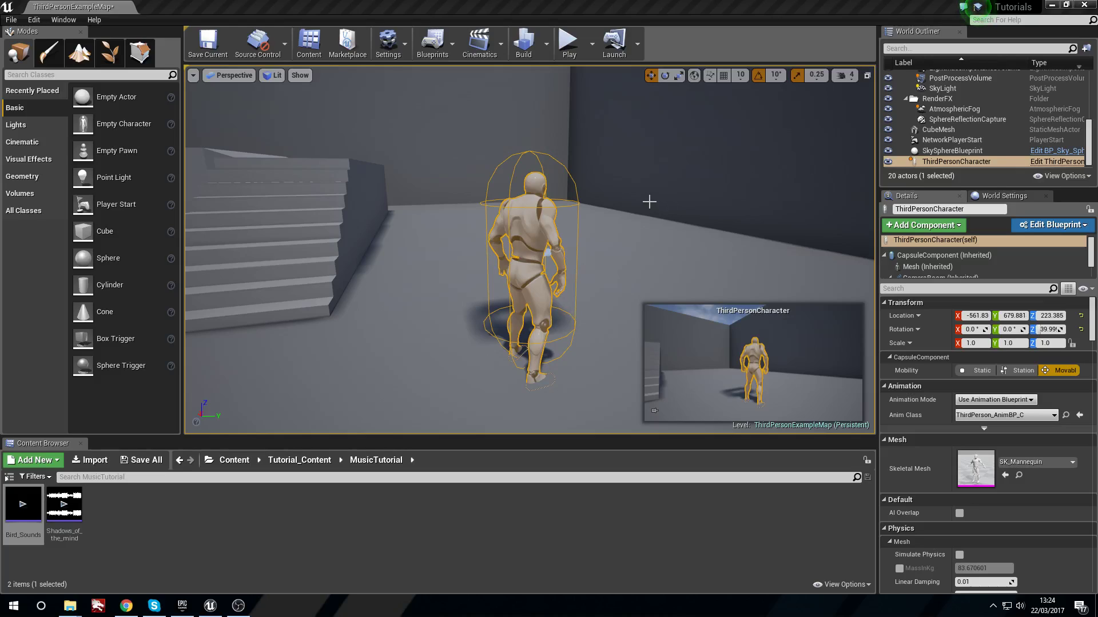
Play-test the level in the viewport by running the character around the floor and stairs, and end the play session
{"action": "right_click_drag", "start_coordinate": [610, 201], "coordinate": [395, 203]}
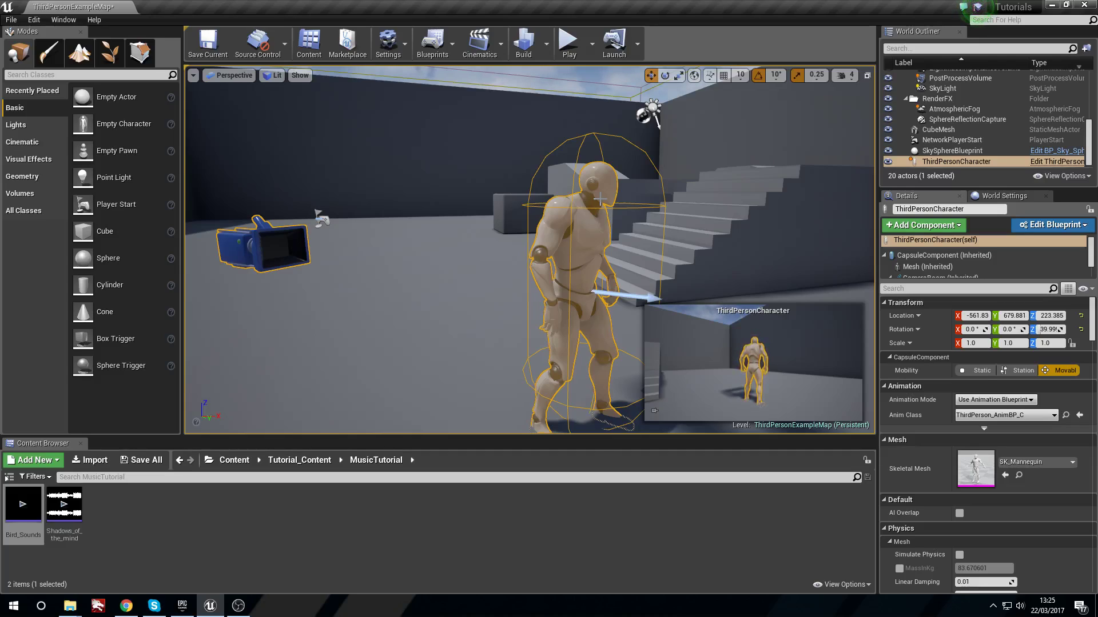
{"action": "mouse_move", "coordinate": [571, 225]}
{"action": "right_mouse_down"}
{"action": "mouse_move", "coordinate": [551, 224]}
{"action": "mouse_move", "coordinate": [566, 186]}
{"action": "mouse_move", "coordinate": [554, 243]}
{"action": "mouse_move", "coordinate": [526, 246]}
{"action": "mouse_move", "coordinate": [543, 227]}
{"action": "mouse_move", "coordinate": [569, 226]}
{"action": "right_mouse_up"}
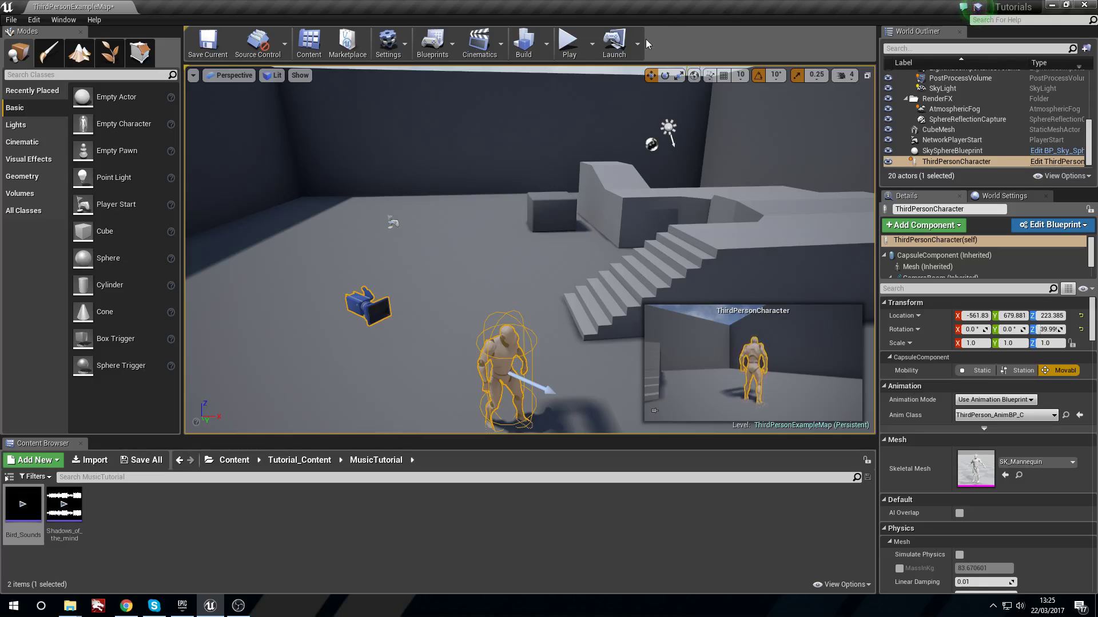
{"action": "left_click", "coordinate": [563, 53]}
{"action": "key", "text": "w"}
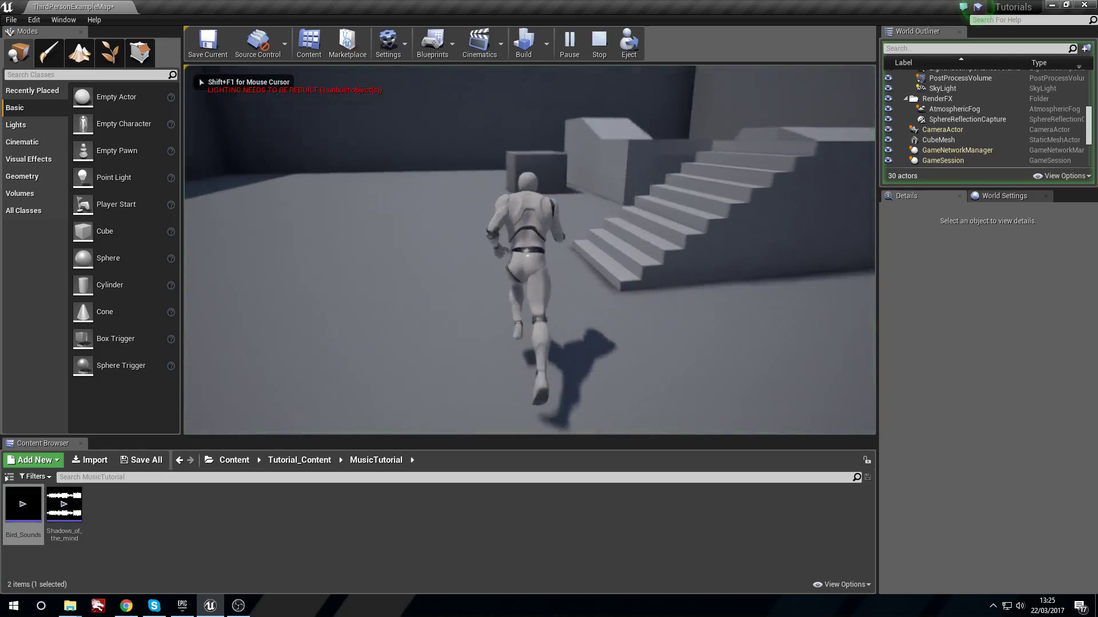
{"action": "key", "text": "s"}
{"action": "key", "text": "a"}
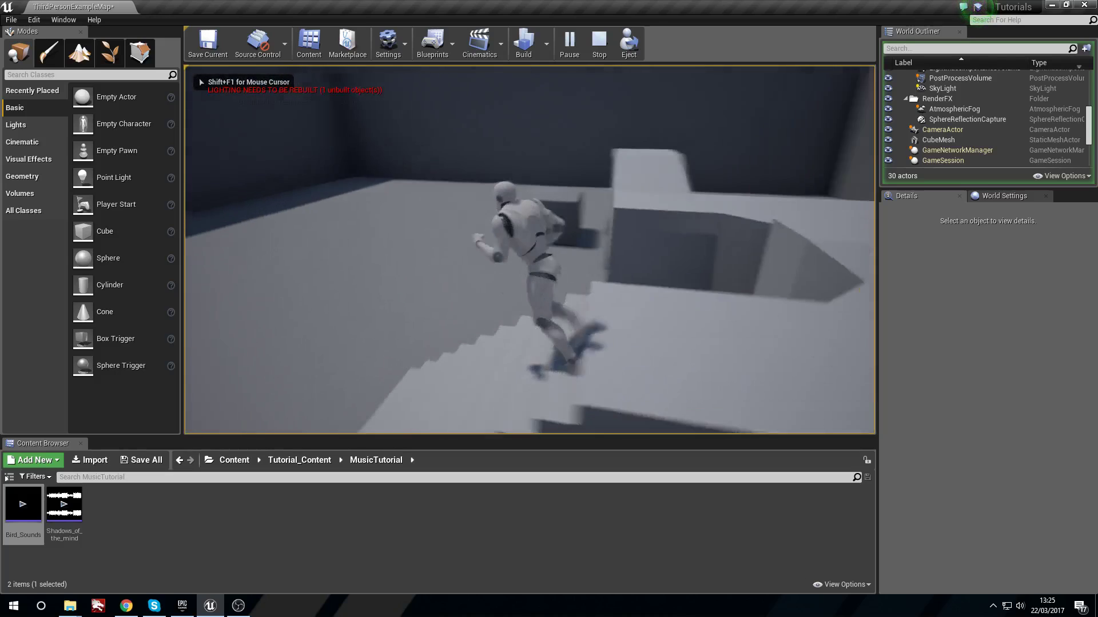
{"action": "key", "text": "w"}
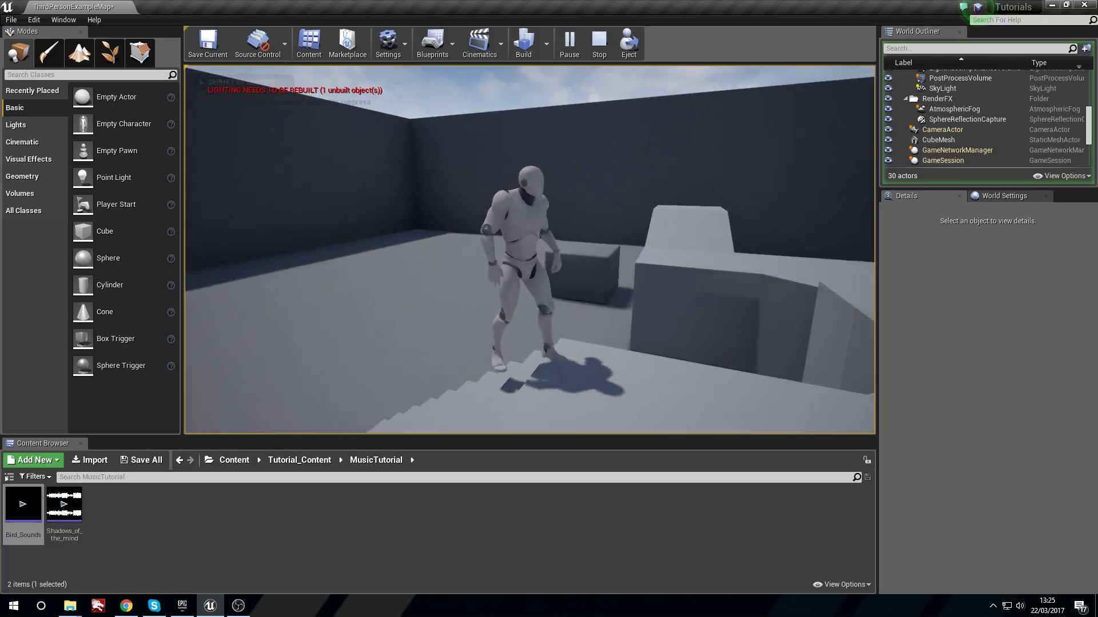
{"action": "key", "text": "a"}
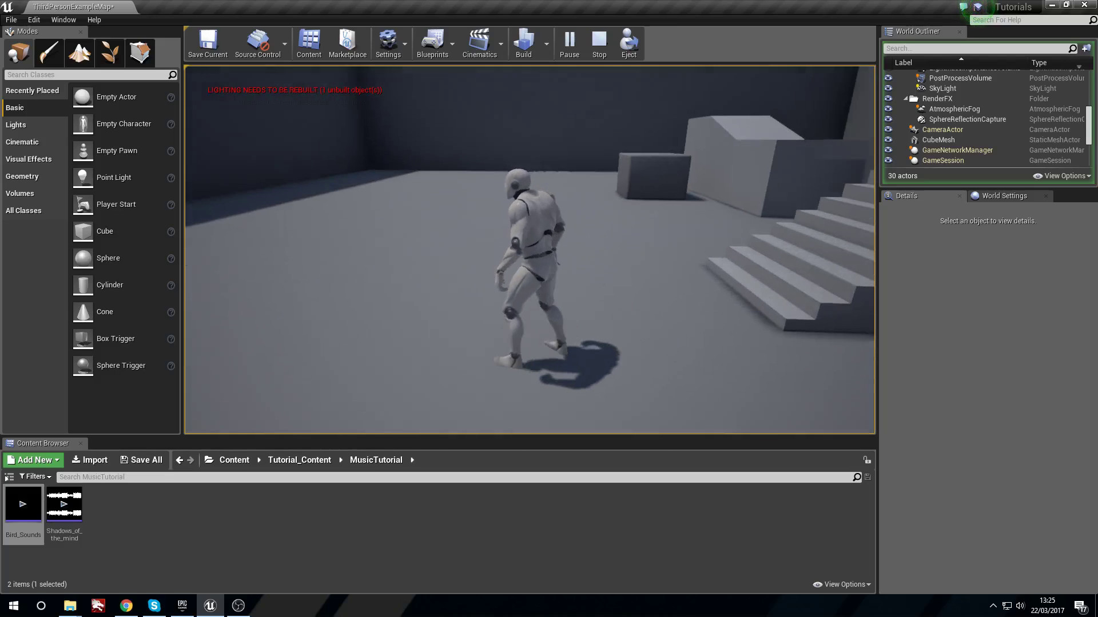
{"action": "key", "text": "s"}
{"action": "key", "text": "Escape"}
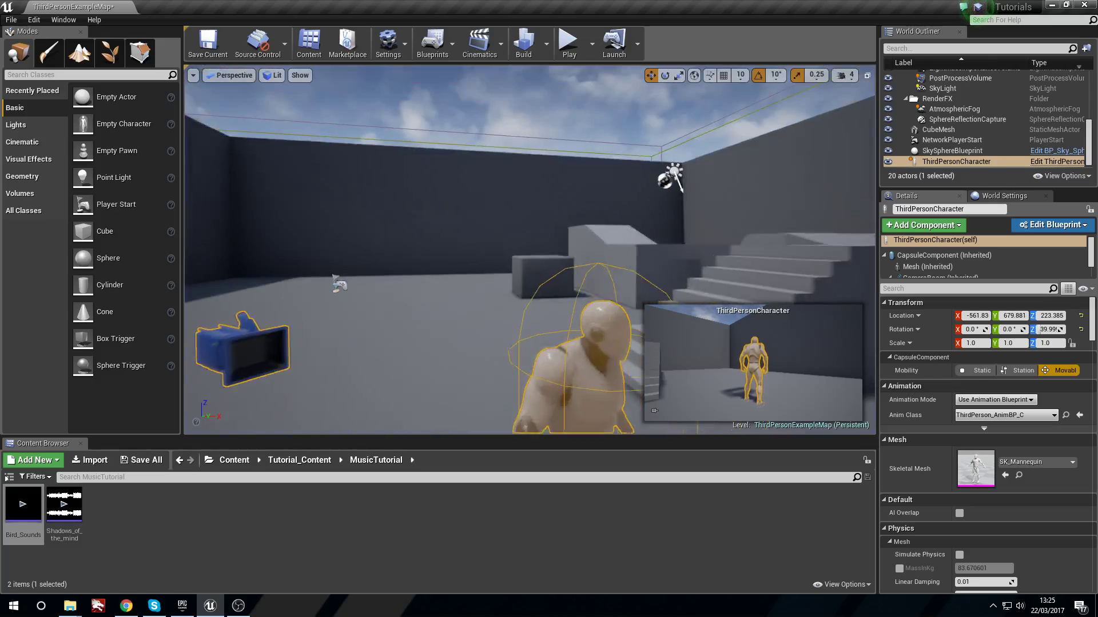
{"action": "key", "text": "s"}
{"action": "right_click_drag", "start_coordinate": [529, 249], "coordinate": [303, 246]}
{"action": "key", "text": "w"}
{"action": "key", "text": "s"}
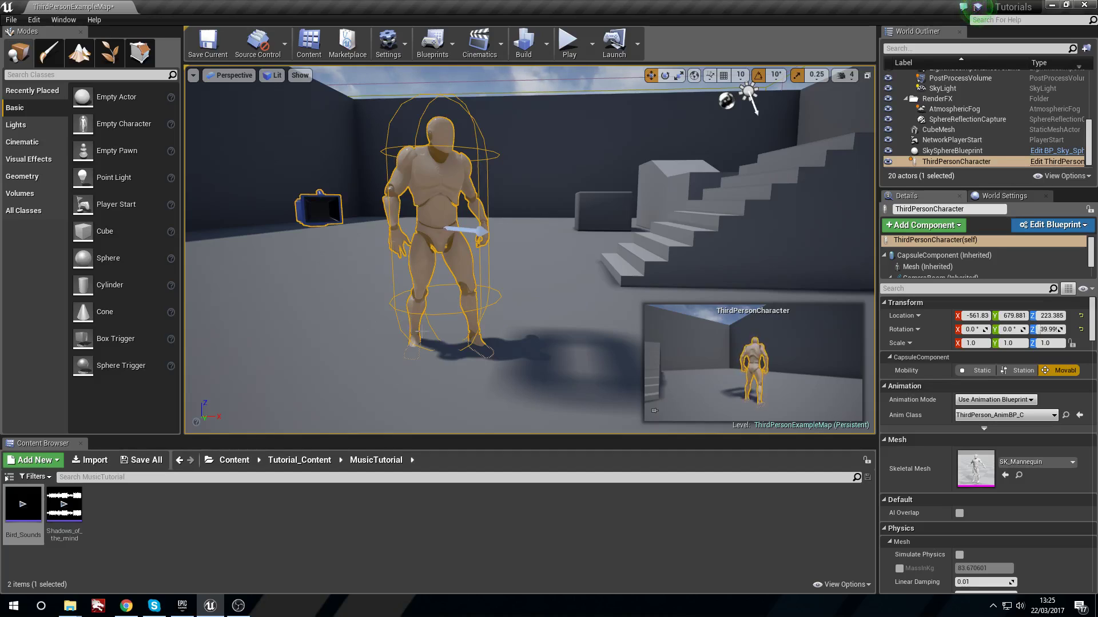
{"action": "key", "text": "w"}
{"action": "right_click_drag", "start_coordinate": [421, 331], "coordinate": [458, 383]}
{"action": "key", "text": "s"}
{"action": "key", "text": "a"}
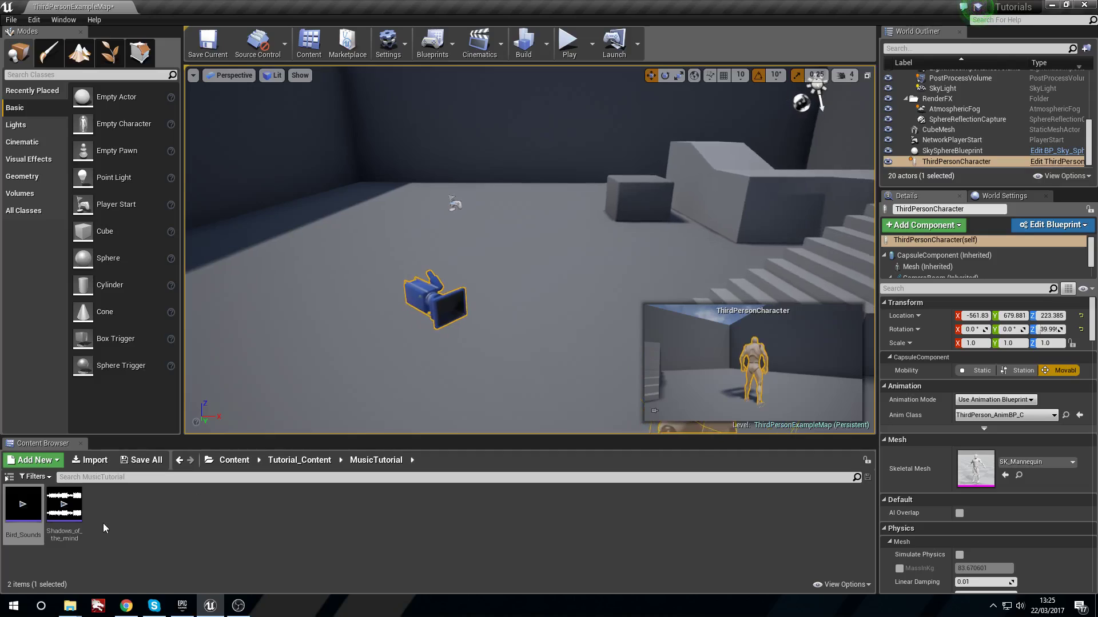
{"action": "left_click", "coordinate": [23, 508]}
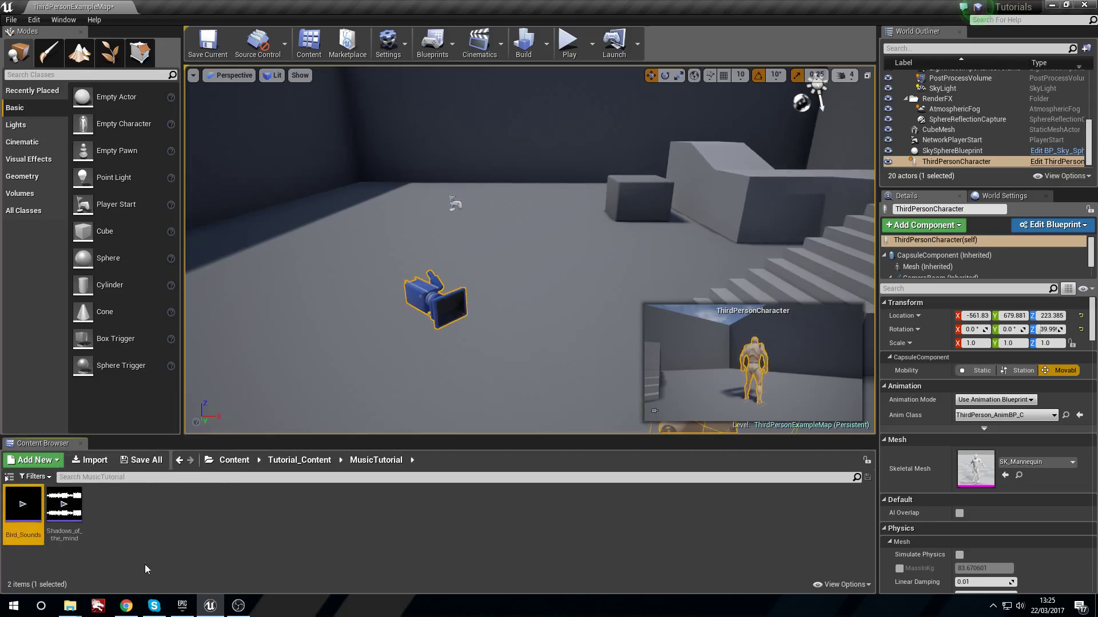
{"action": "mouse_move", "coordinate": [34, 517]}
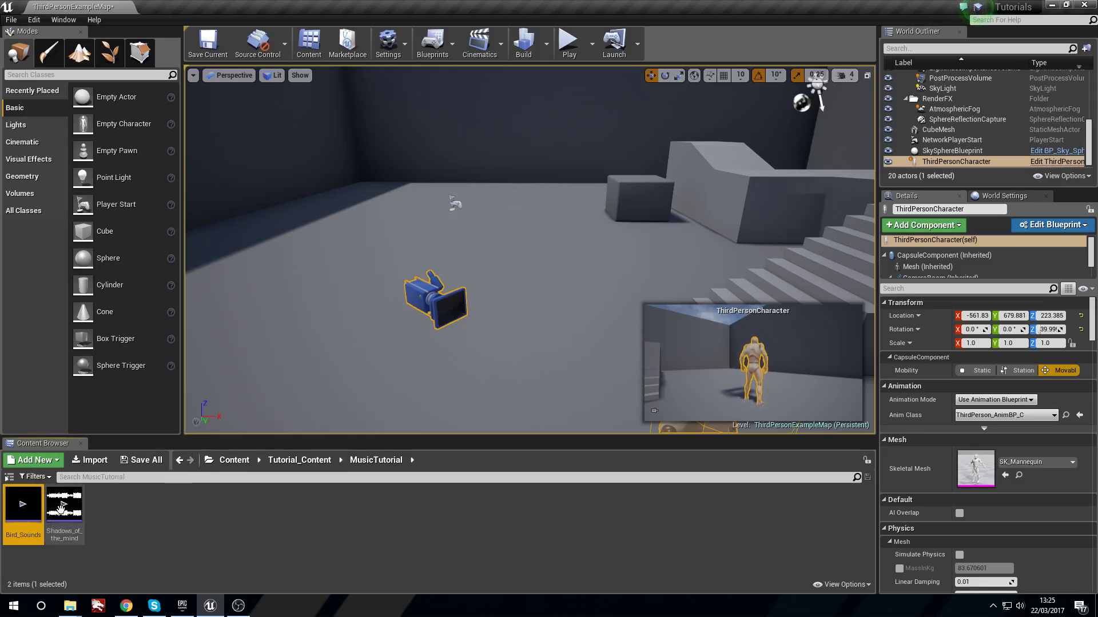
{"action": "right_click_drag", "start_coordinate": [366, 343], "coordinate": [367, 343]}
{"action": "key", "text": "d"}
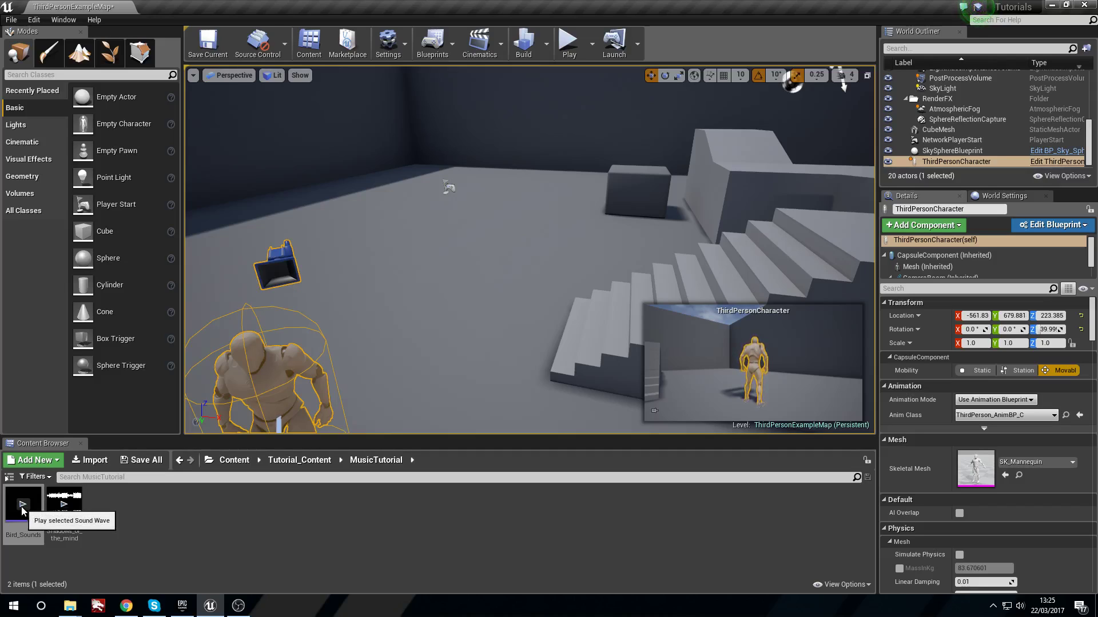
{"action": "right_click_drag", "start_coordinate": [789, 182], "coordinate": [766, 174]}
{"action": "mouse_move", "coordinate": [496, 279]}
{"action": "right_mouse_down"}
{"action": "mouse_move", "coordinate": [552, 276]}
{"action": "mouse_move", "coordinate": [496, 279]}
{"action": "right_mouse_up"}
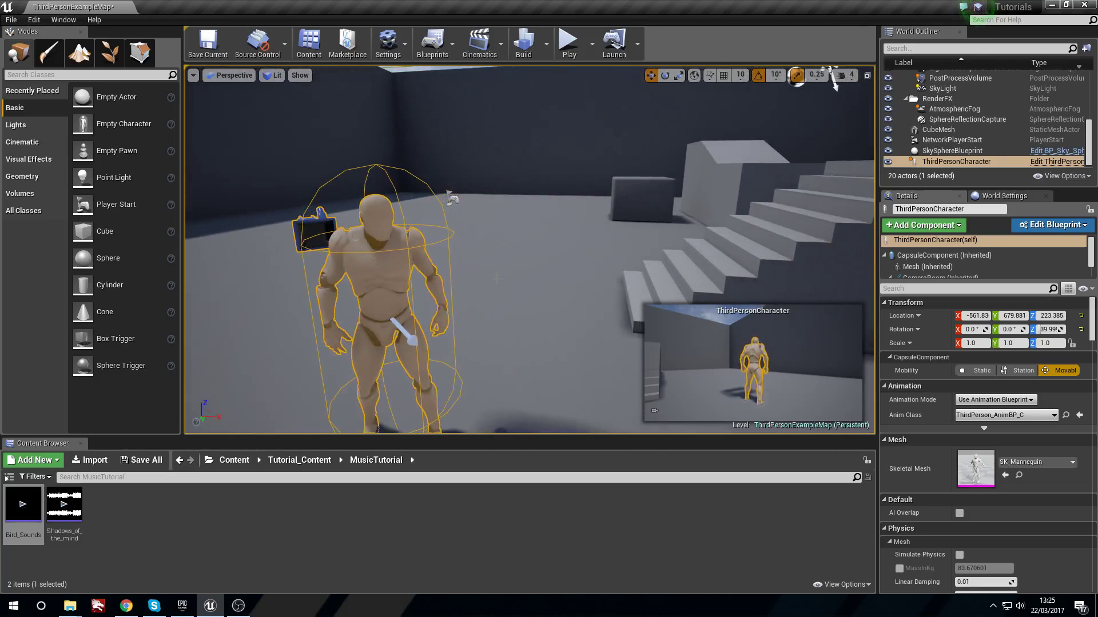
{"action": "right_click_drag", "start_coordinate": [835, 83], "coordinate": [834, 83]}
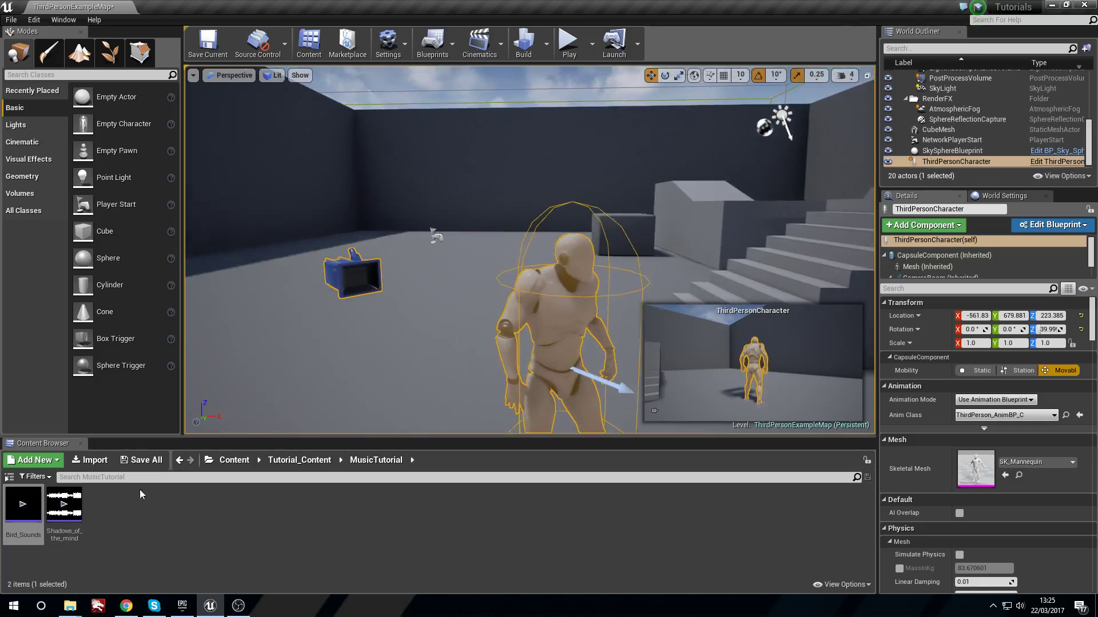
Preview the Bird_Sounds sound wave, stop its playback, and select the Shadows_of_the_mind sound wave
{"action": "left_click", "coordinate": [23, 506]}
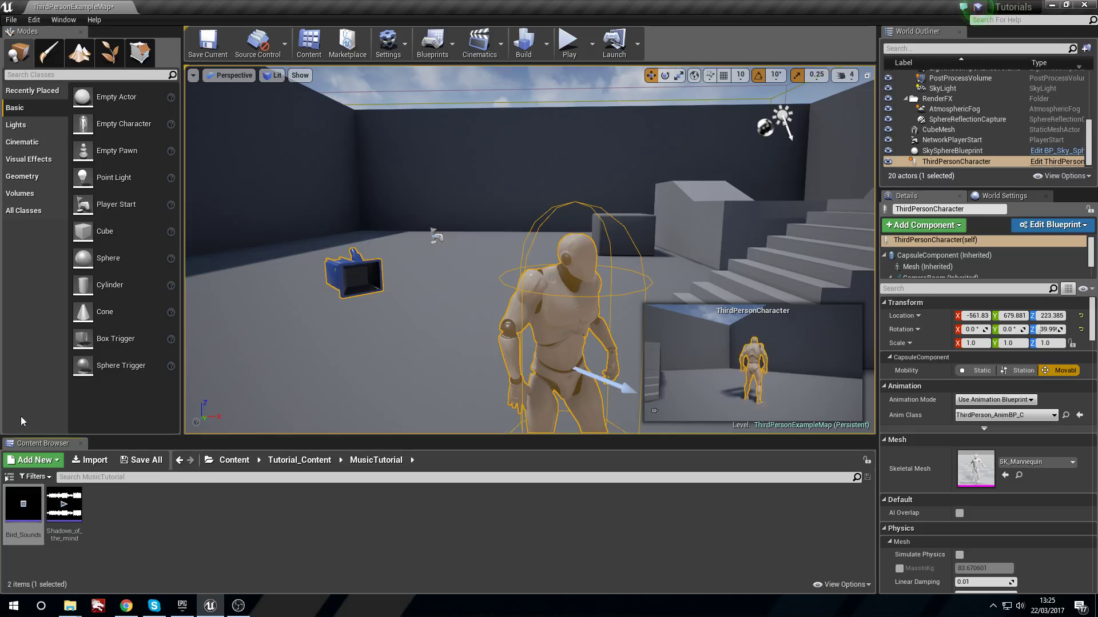
{"action": "left_click", "coordinate": [24, 505]}
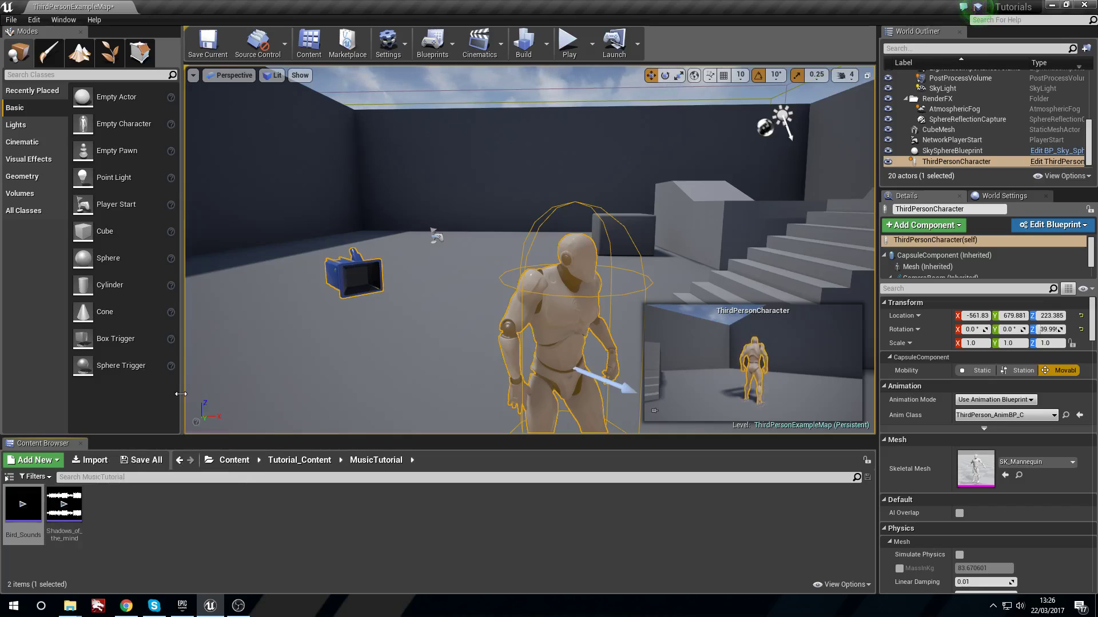
{"action": "left_click", "coordinate": [69, 511]}
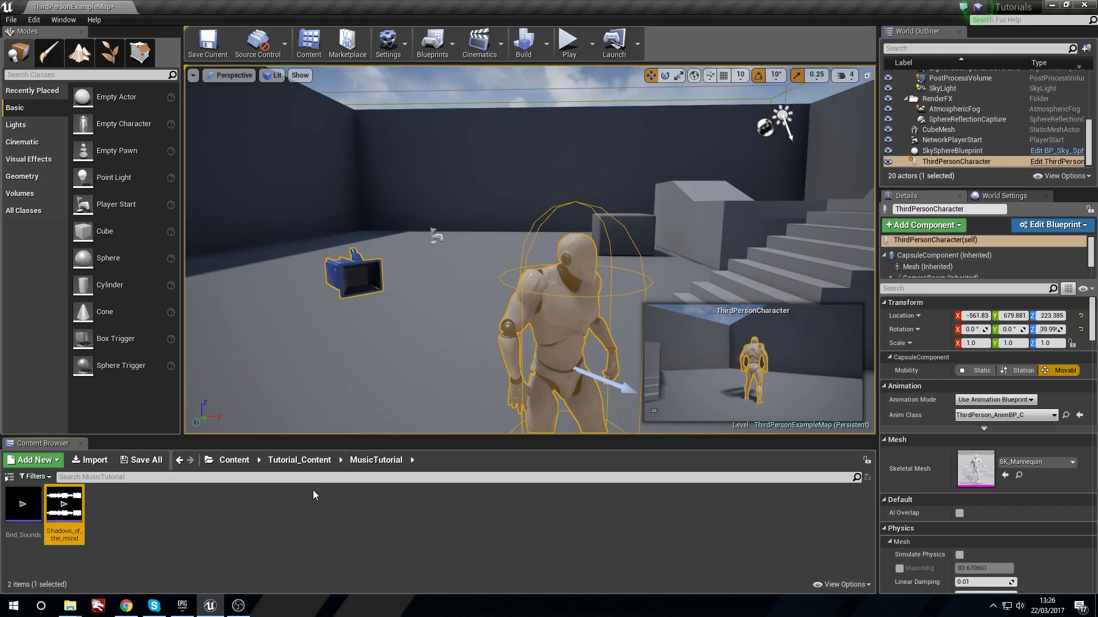
{"action": "right_click_drag", "start_coordinate": [529, 252], "coordinate": [494, 244]}
{"action": "key", "text": "w"}
{"action": "key", "text": "s"}
{"action": "key", "text": "d"}
{"action": "key", "text": "a"}
{"action": "key", "text": "w"}
{"action": "key", "text": "s"}
{"action": "key", "text": "d"}
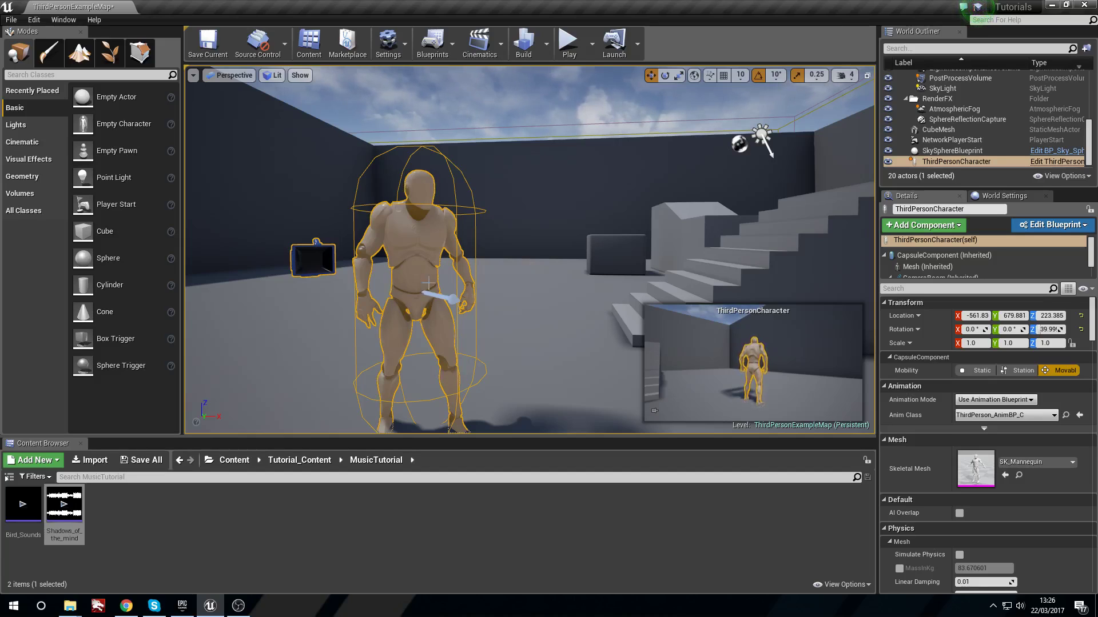
{"action": "key", "text": "w"}
{"action": "mouse_move", "coordinate": [428, 283]}
{"action": "right_mouse_down"}
{"action": "mouse_move", "coordinate": [486, 294]}
{"action": "mouse_move", "coordinate": [437, 289]}
{"action": "right_mouse_up"}
{"action": "key", "text": "a"}
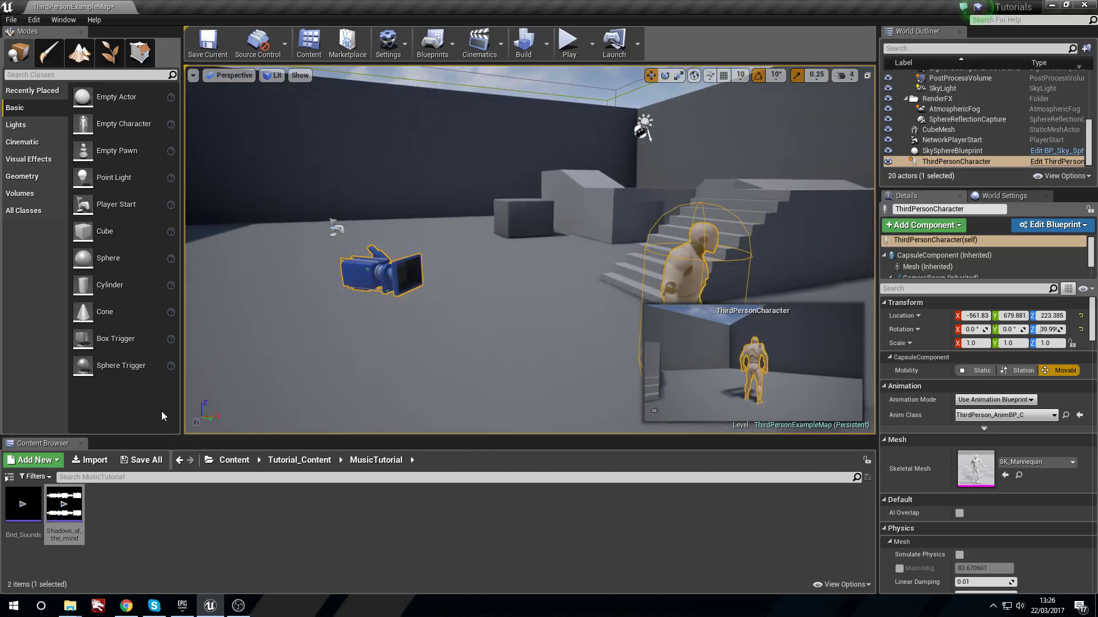
{"action": "left_click", "coordinate": [51, 517]}
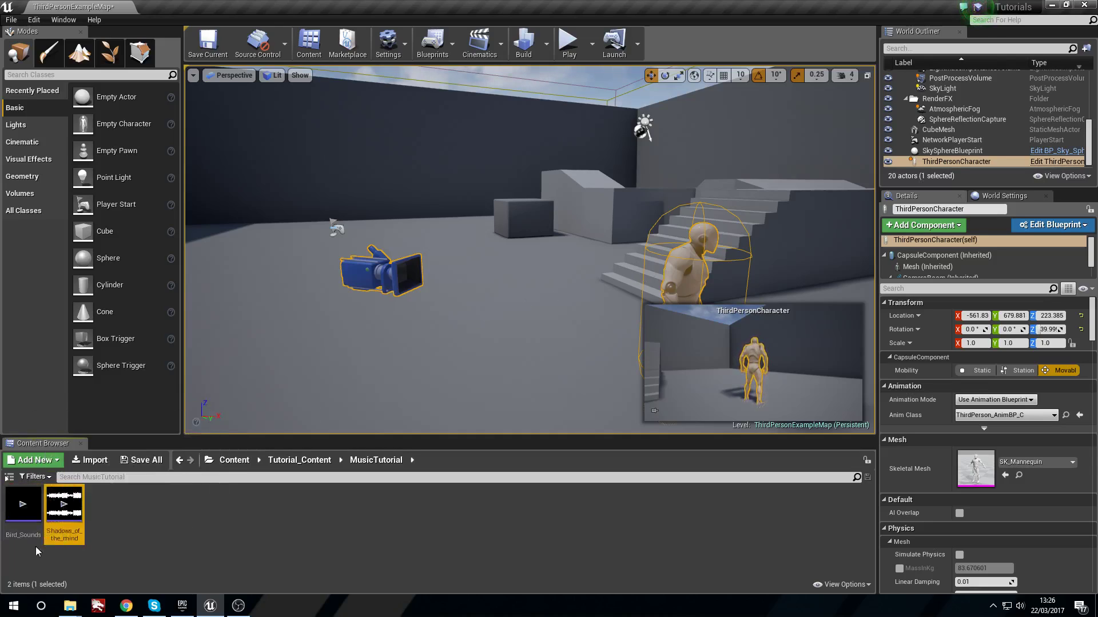
{"action": "key", "text": "d"}
{"action": "mouse_move", "coordinate": [518, 278]}
{"action": "right_mouse_down"}
{"action": "mouse_move", "coordinate": [503, 273]}
{"action": "mouse_move", "coordinate": [486, 294]}
{"action": "mouse_move", "coordinate": [518, 278]}
{"action": "right_mouse_up"}
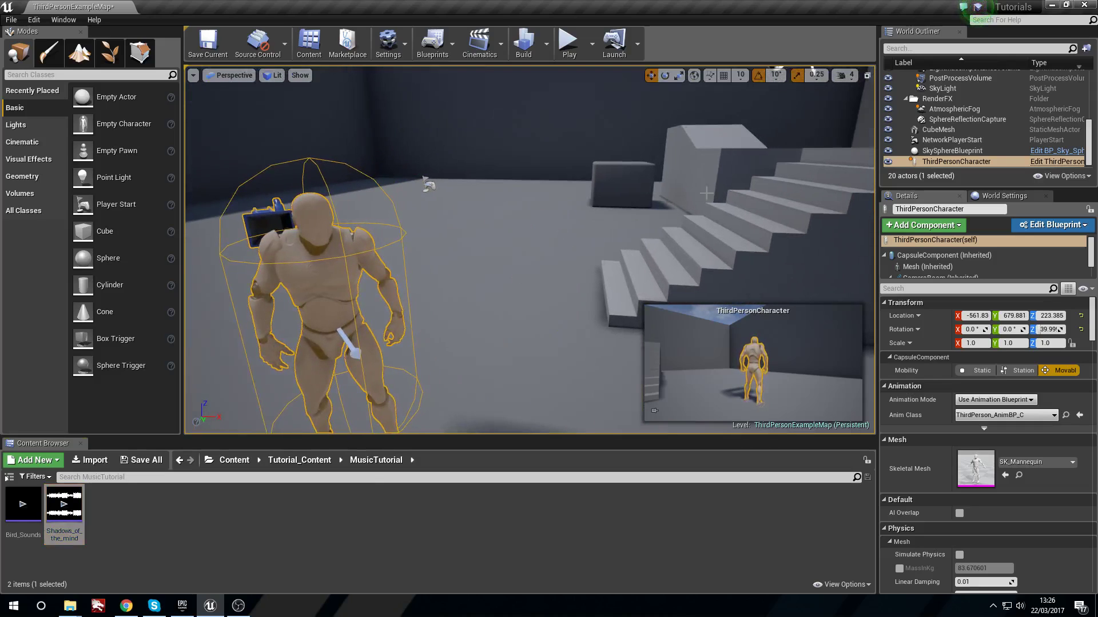
{"action": "scroll", "coordinate": [422, 308], "scroll_direction": "down", "scroll_amount": 3}
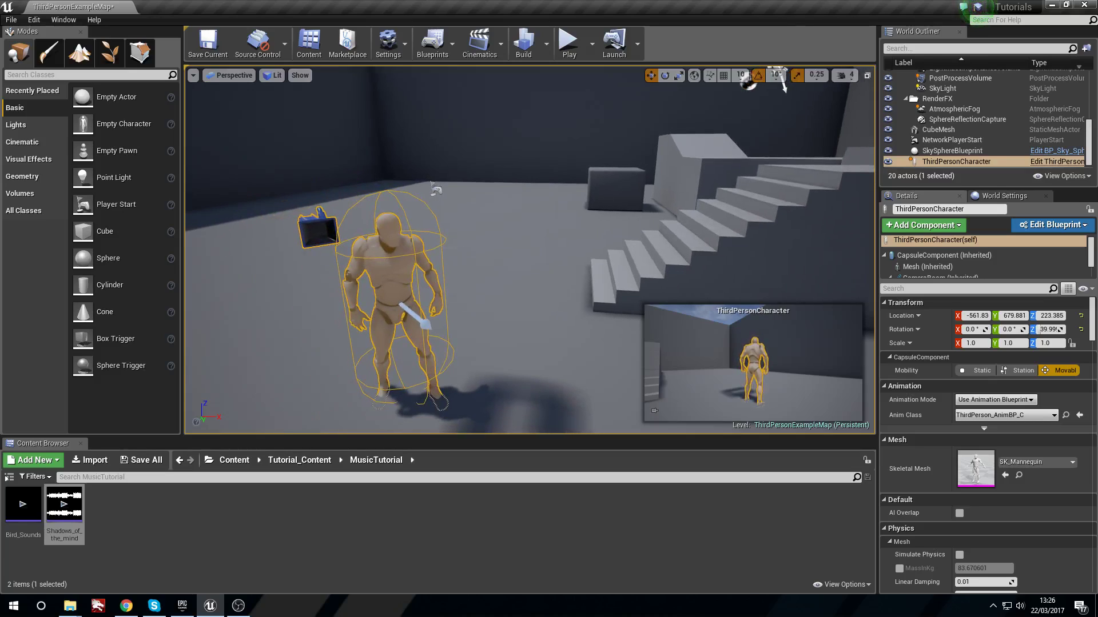
{"action": "key", "text": "a"}
{"action": "mouse_move", "coordinate": [518, 278]}
{"action": "right_mouse_down"}
{"action": "mouse_move", "coordinate": [549, 281]}
{"action": "mouse_move", "coordinate": [486, 277]}
{"action": "mouse_move", "coordinate": [532, 280]}
{"action": "right_mouse_up"}
{"action": "key", "text": "w"}
{"action": "key", "text": "d"}
{"action": "key", "text": "a"}
{"action": "left_click", "coordinate": [38, 521]}
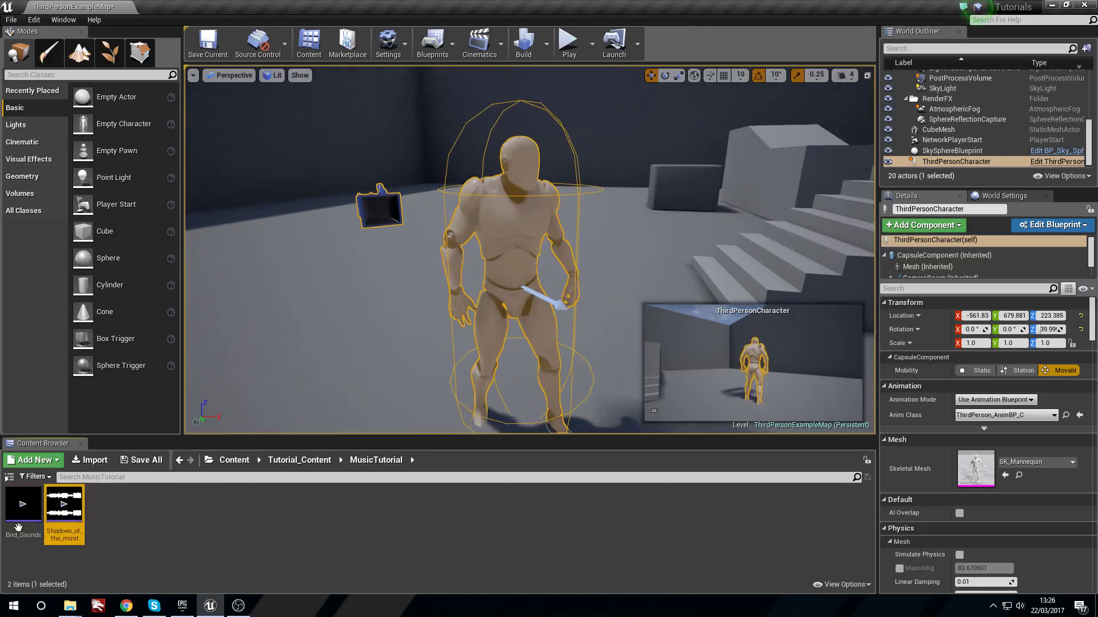
{"action": "left_click", "coordinate": [63, 508]}
{"action": "left_click", "coordinate": [64, 505]}
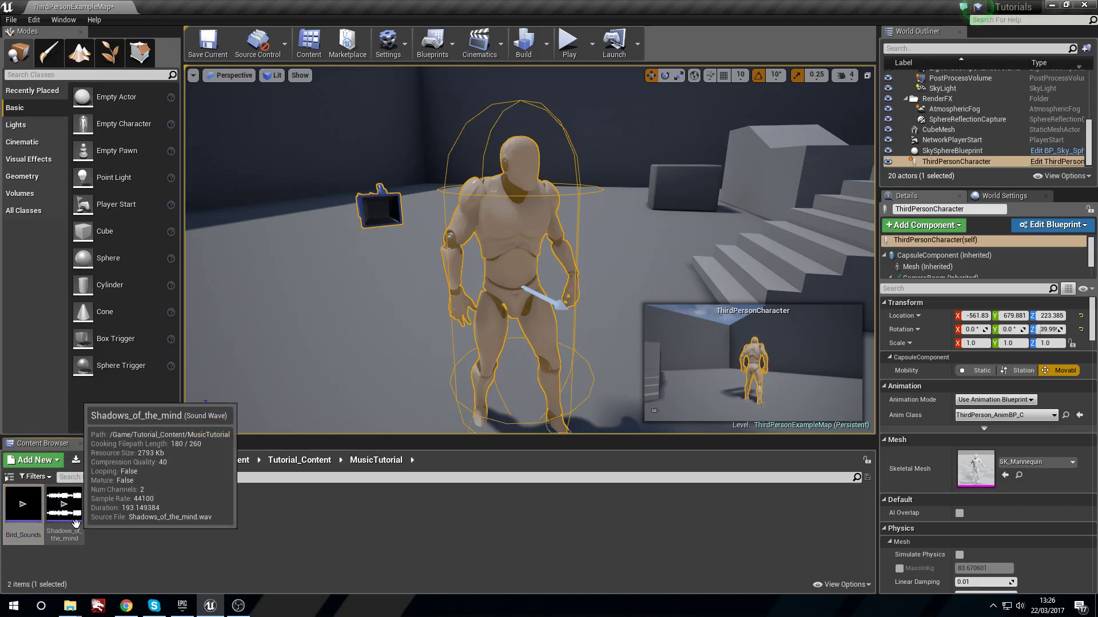
{"action": "left_click", "coordinate": [70, 521]}
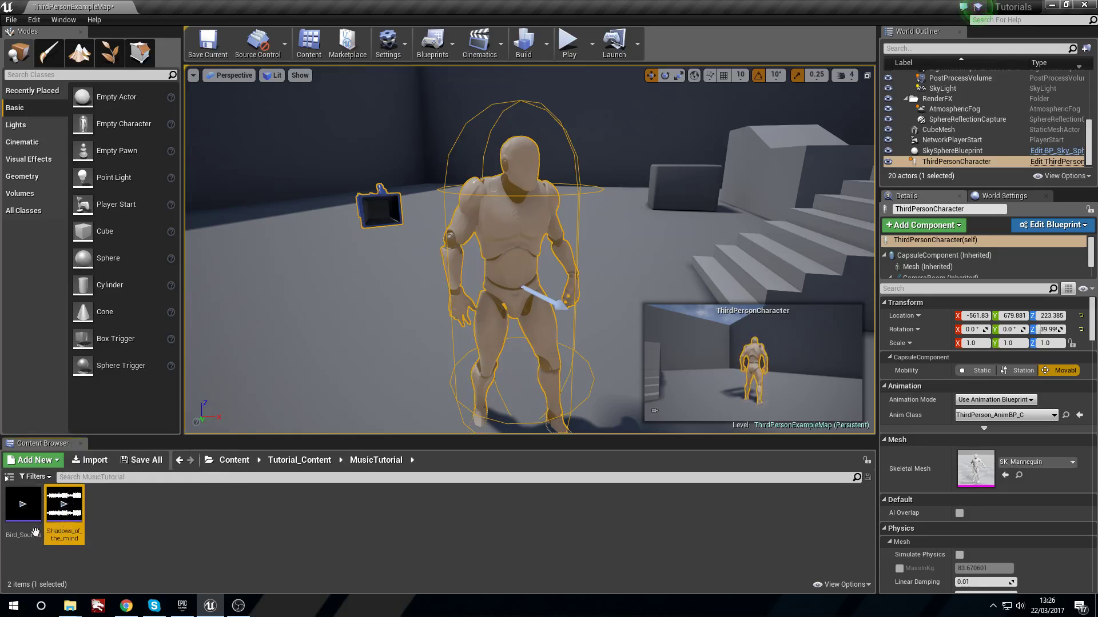
{"action": "key", "text": "w"}
{"action": "right_click_drag", "start_coordinate": [396, 274], "coordinate": [404, 275]}
{"action": "key", "text": "s"}
{"action": "key", "text": "d"}
{"action": "key", "text": "a"}
{"action": "right_click_drag", "start_coordinate": [286, 383], "coordinate": [297, 372]}
{"action": "key", "text": "a"}
{"action": "right_click_drag", "start_coordinate": [346, 263], "coordinate": [346, 263]}
{"action": "key", "text": "s"}
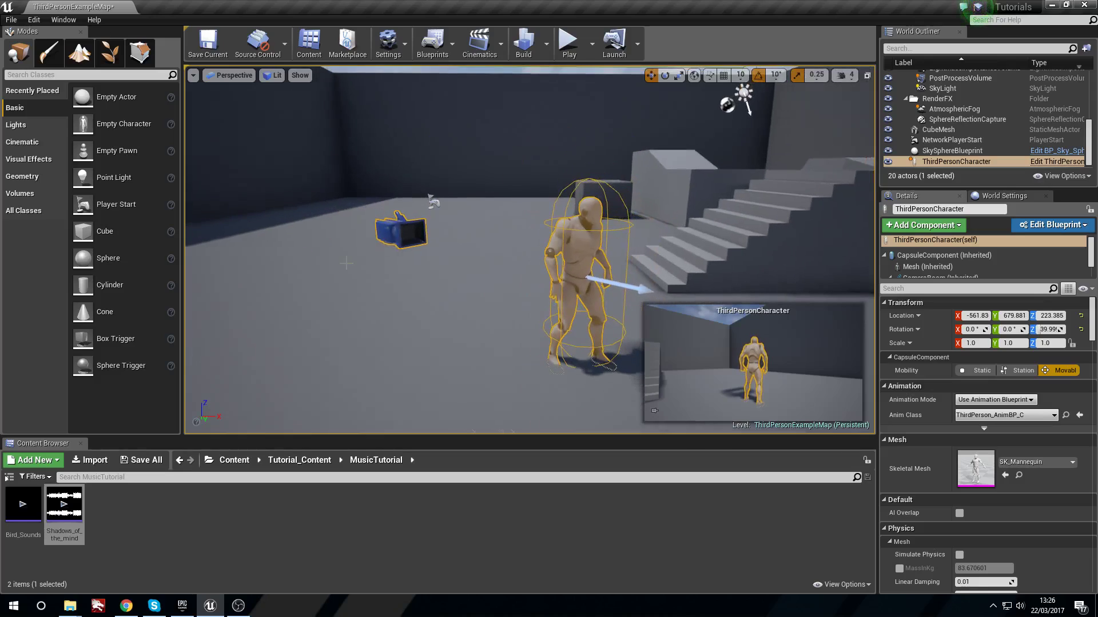
Create a sound cue from the Shadows_of_the_mind sound wave and open the new cue for editing
{"action": "left_click", "coordinate": [144, 538]}
{"action": "left_click", "coordinate": [79, 527]}
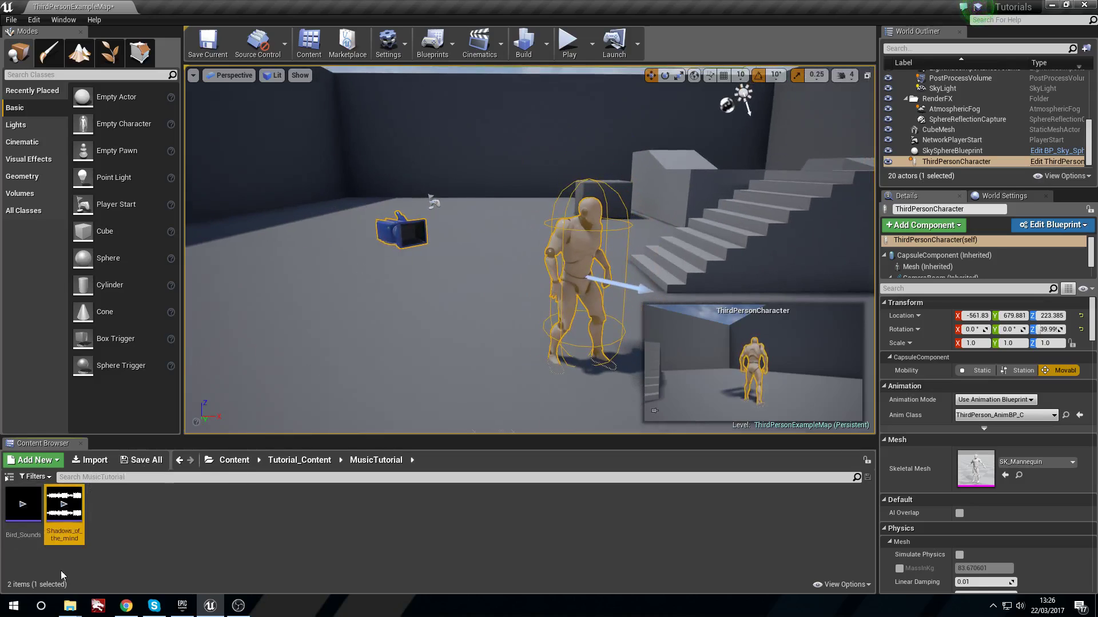
{"action": "right_click", "coordinate": [76, 532]}
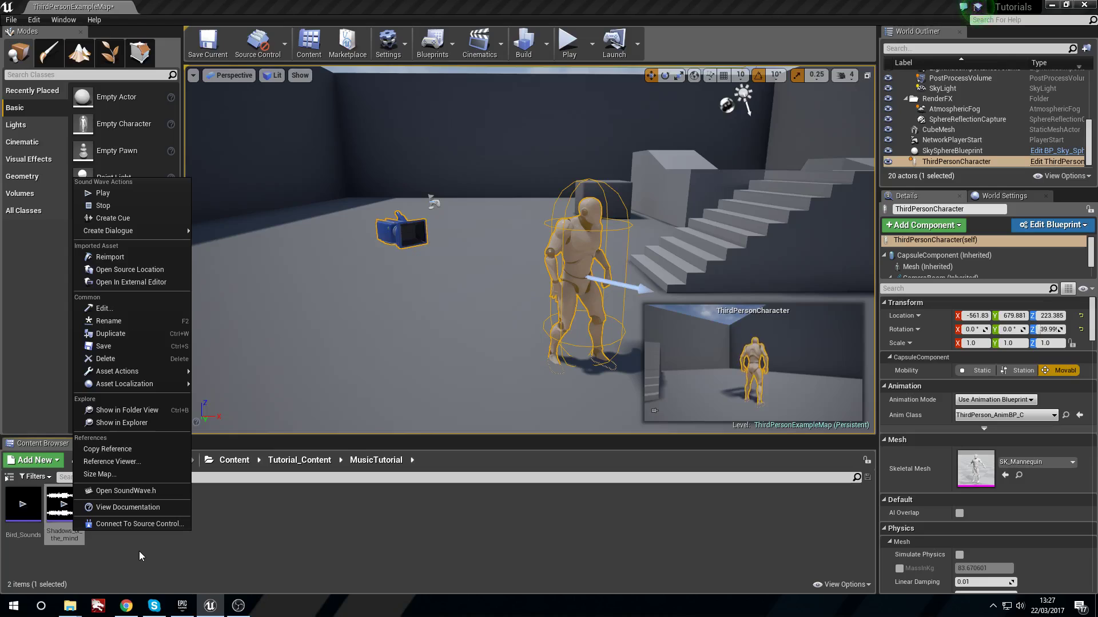
{"action": "left_click", "coordinate": [108, 218]}
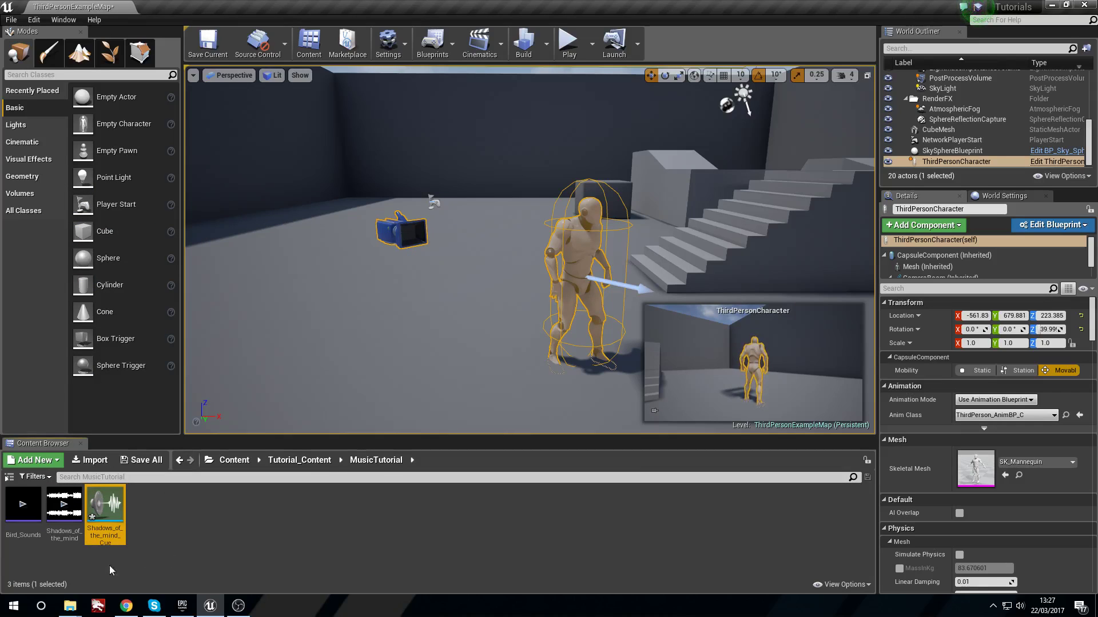
{"action": "double_click", "coordinate": [115, 544]}
Reposition the Wave Player and Output nodes so they sit closer together in the sound cue graph
{"action": "left_click_drag", "start_coordinate": [557, 345], "coordinate": [490, 374]}
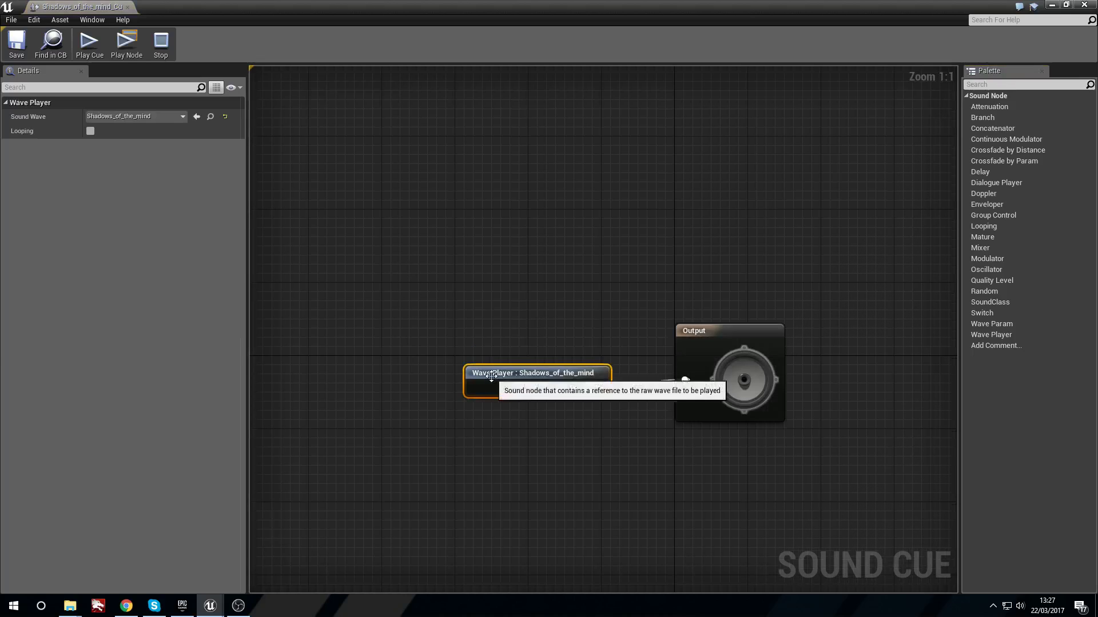
{"action": "left_click_drag", "start_coordinate": [730, 338], "coordinate": [721, 346]}
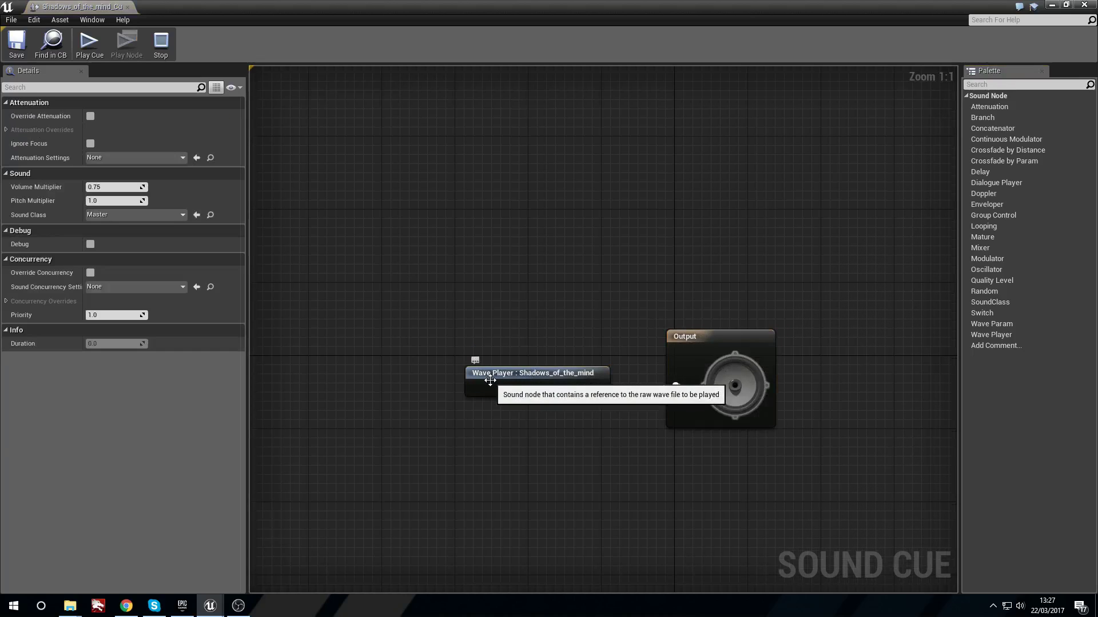
{"action": "left_click", "coordinate": [517, 387]}
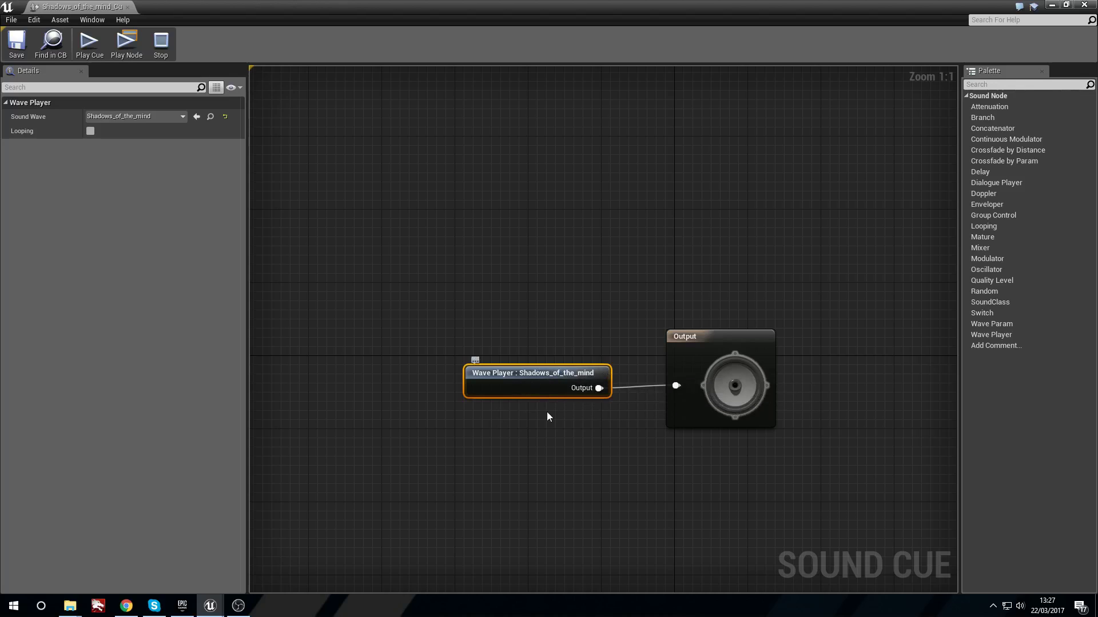
{"action": "left_click", "coordinate": [680, 370]}
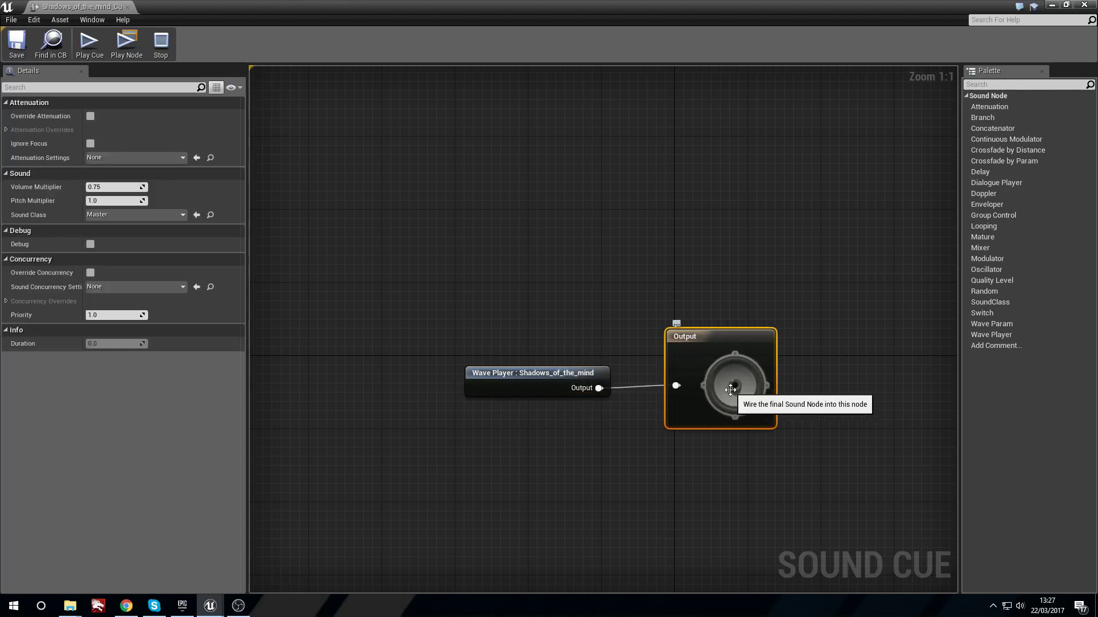
{"action": "left_click_drag", "start_coordinate": [601, 369], "coordinate": [619, 369]}
Set the cue's Volume Multiplier to 0.3 and enable looping on its Wave Player node, saving the cue before closing it
{"action": "left_click", "coordinate": [677, 366]}
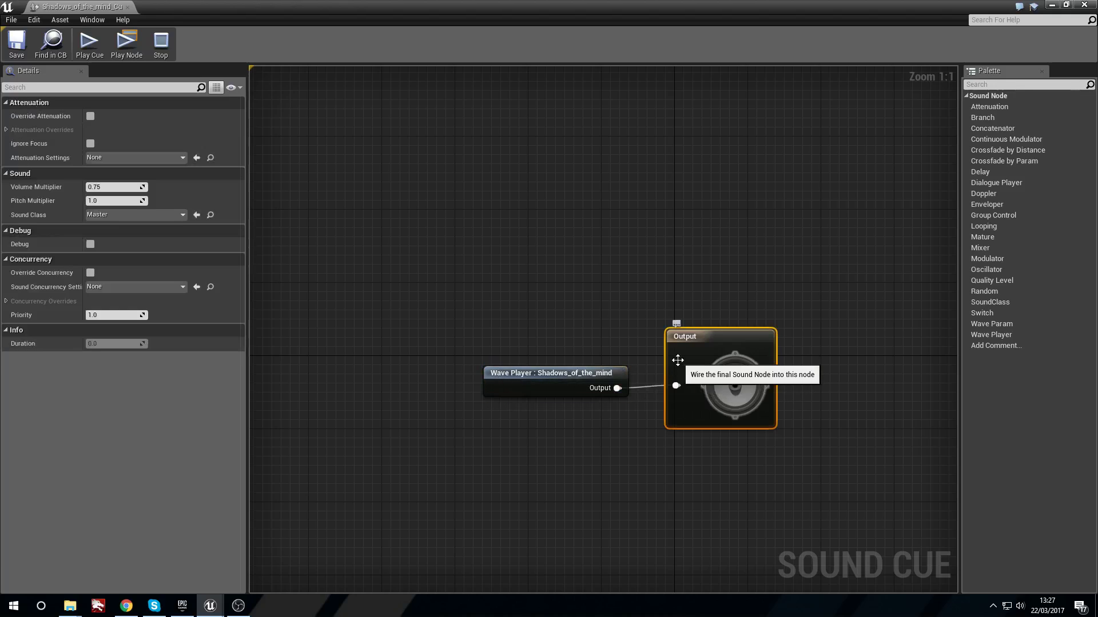
{"action": "left_click", "coordinate": [112, 190]}
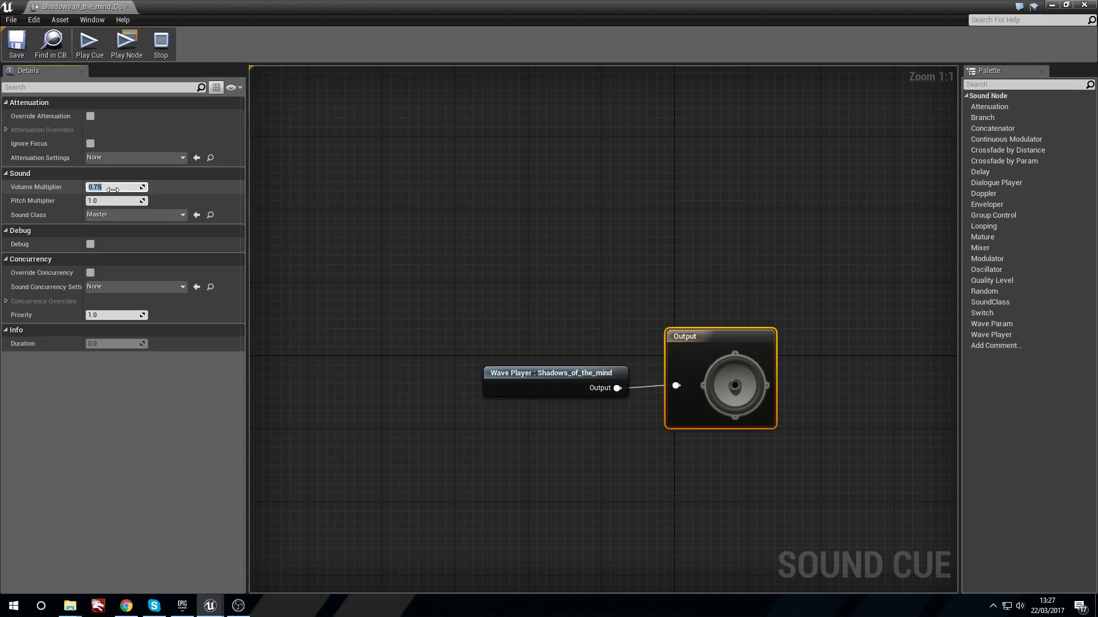
{"action": "left_click", "coordinate": [547, 383]}
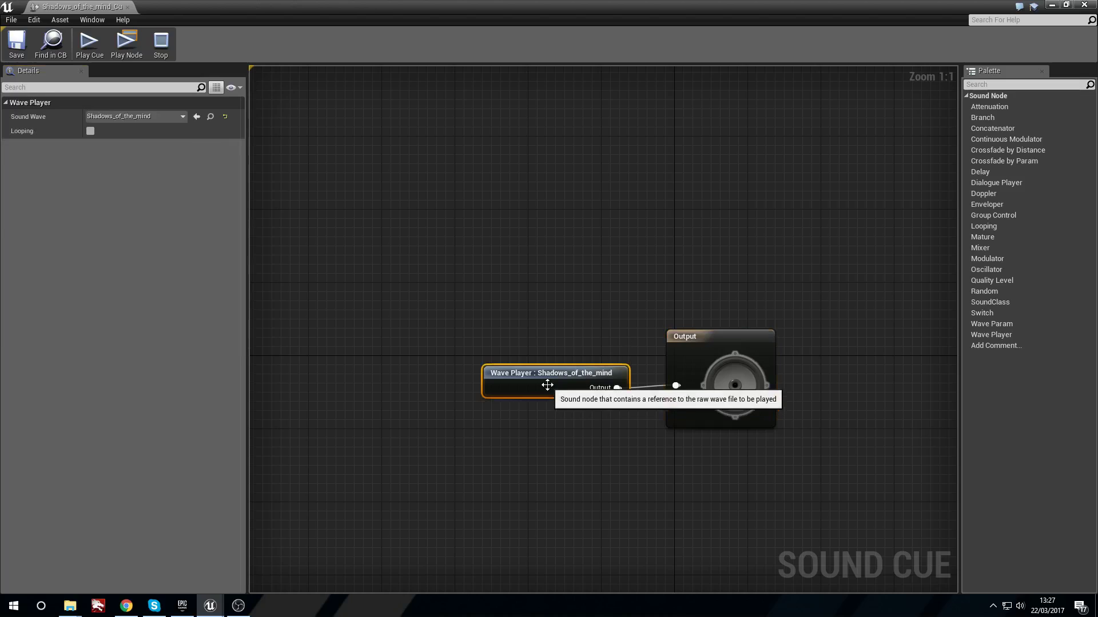
{"action": "left_click_drag", "start_coordinate": [626, 441], "coordinate": [626, 440]}
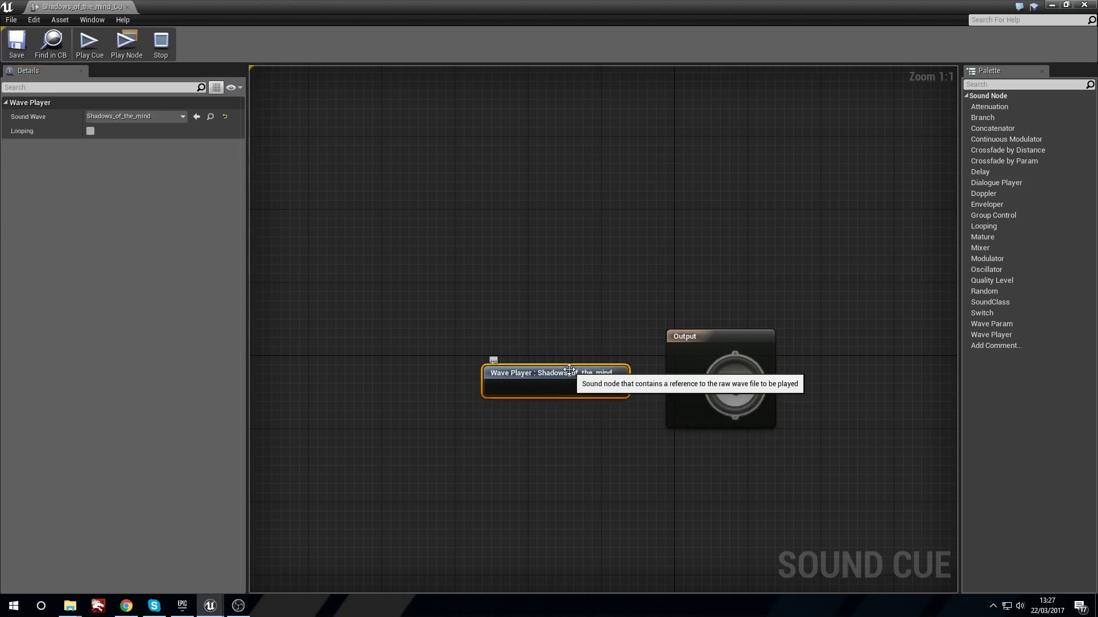
{"action": "left_click", "coordinate": [89, 131]}
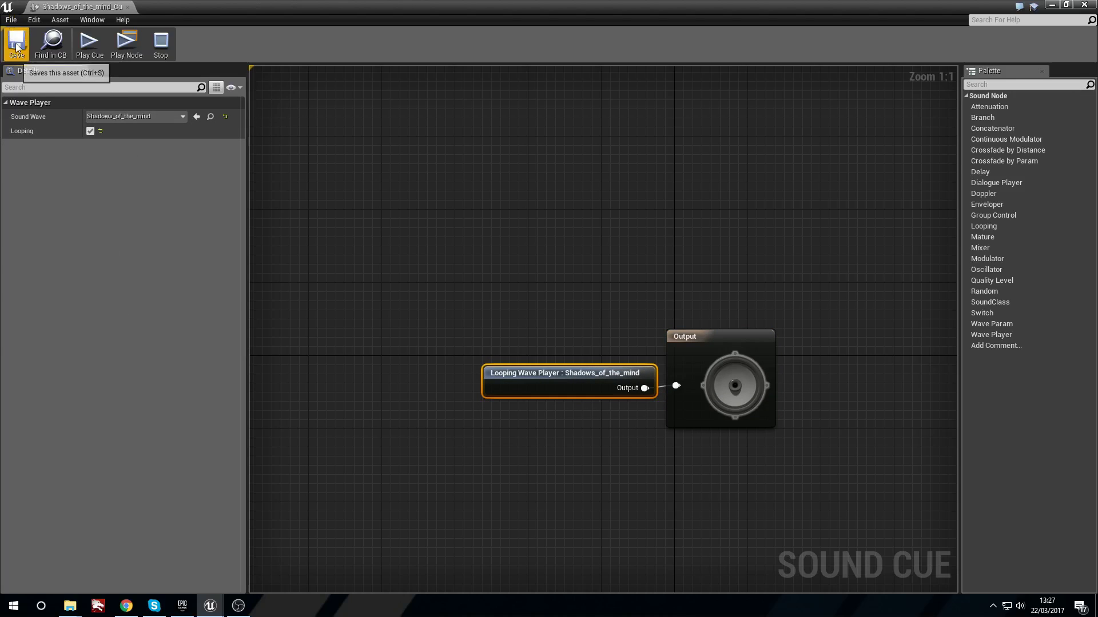
{"action": "left_click", "coordinate": [1085, 6]}
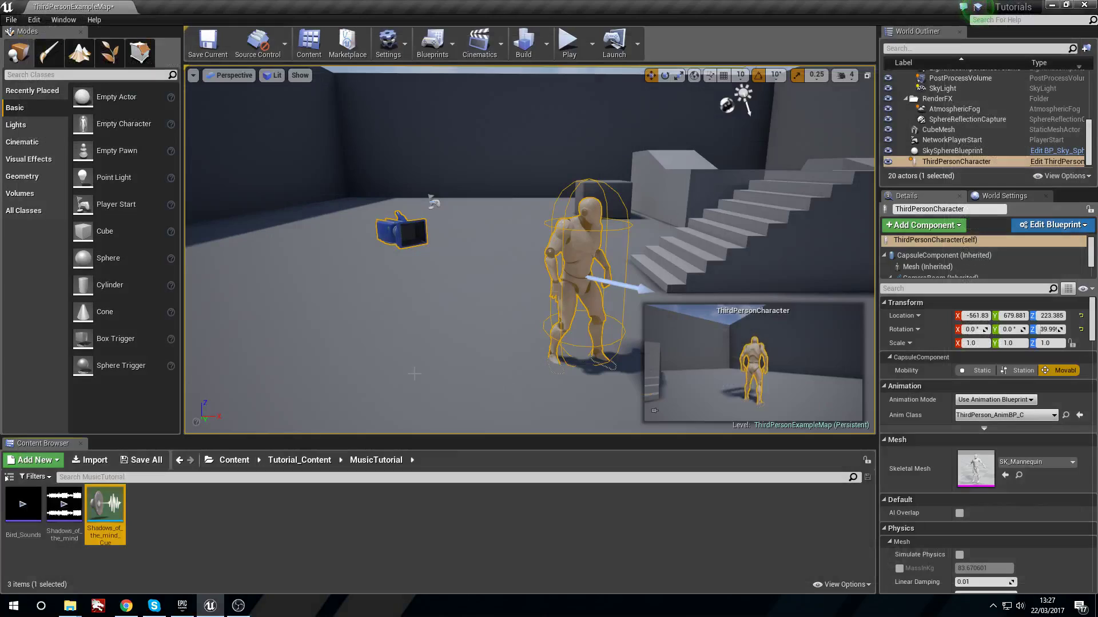
Place the Shadows_of_the_mind_Cue in the level as an ambient sound on the floor beside the character
{"action": "left_click_drag", "start_coordinate": [123, 503], "coordinate": [451, 274]}
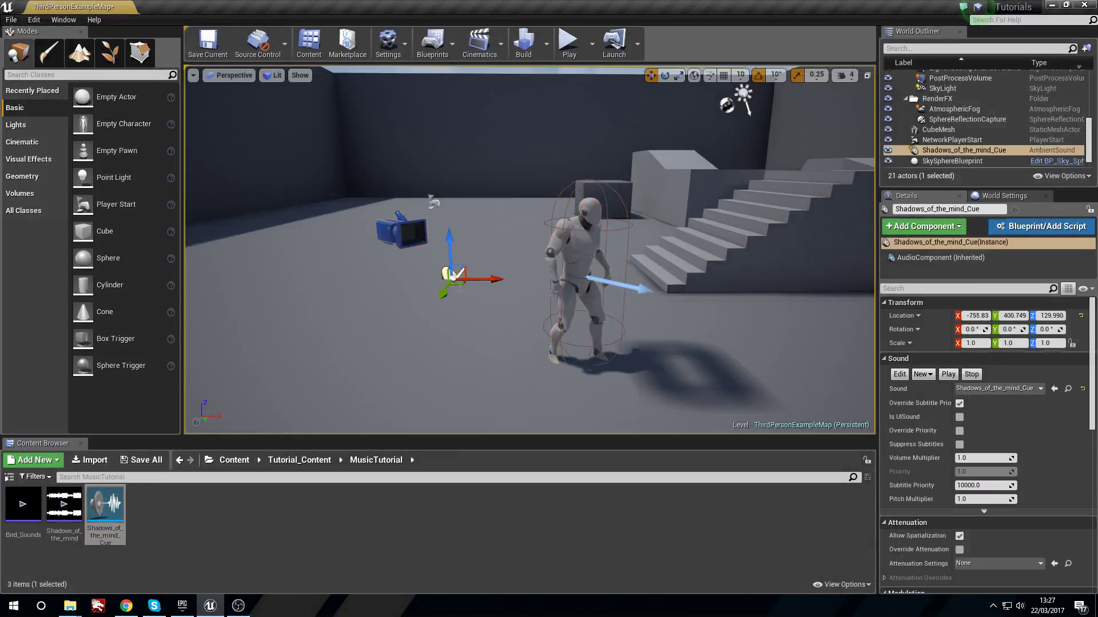
{"action": "scroll", "coordinate": [594, 80], "scroll_direction": "down", "scroll_amount": 3}
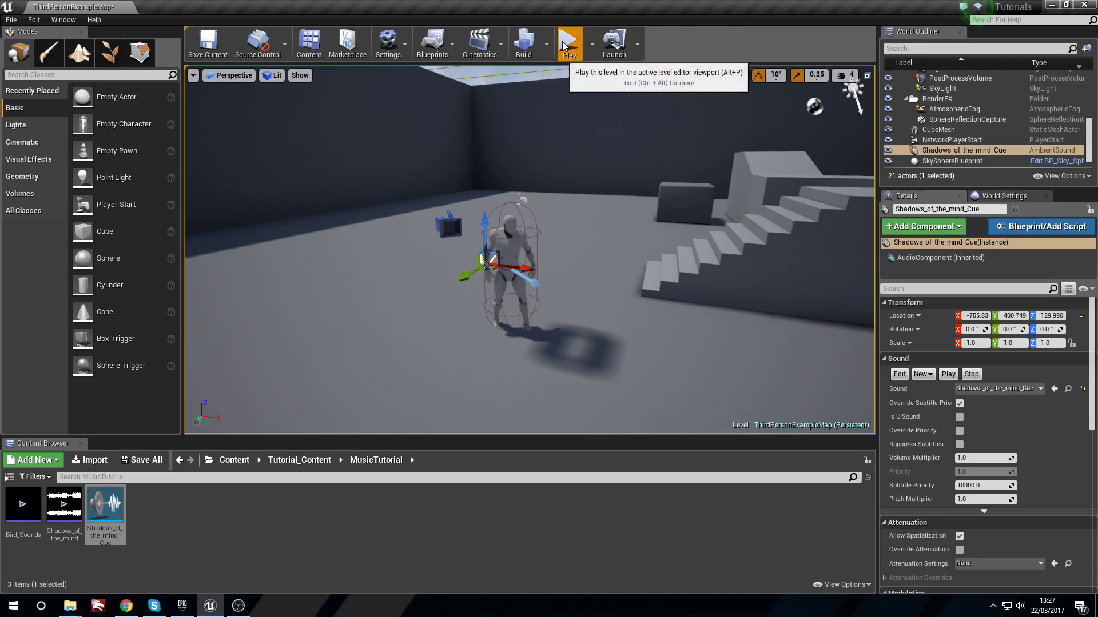
Play-test the level with the placed music cue by running and jumping over the stairs and blocks, and end the play session
{"action": "left_click", "coordinate": [569, 41]}
{"action": "left_click", "coordinate": [588, 183]}
{"action": "key", "text": "w"}
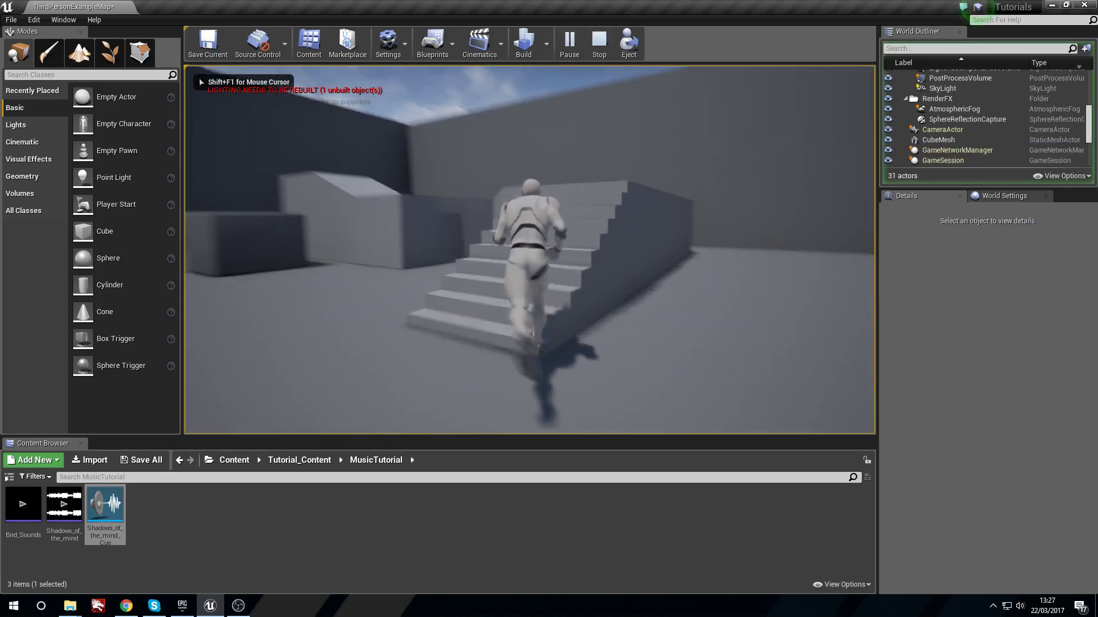
{"action": "key", "text": "s"}
{"action": "key", "text": "a"}
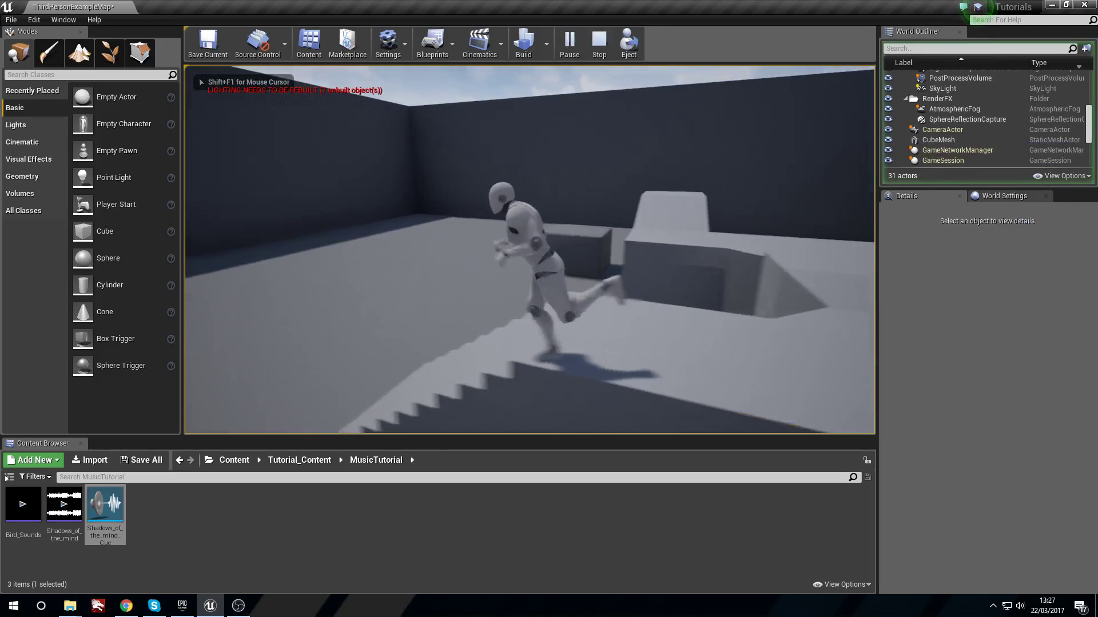
{"action": "key", "text": "space"}
{"action": "key", "text": "s"}
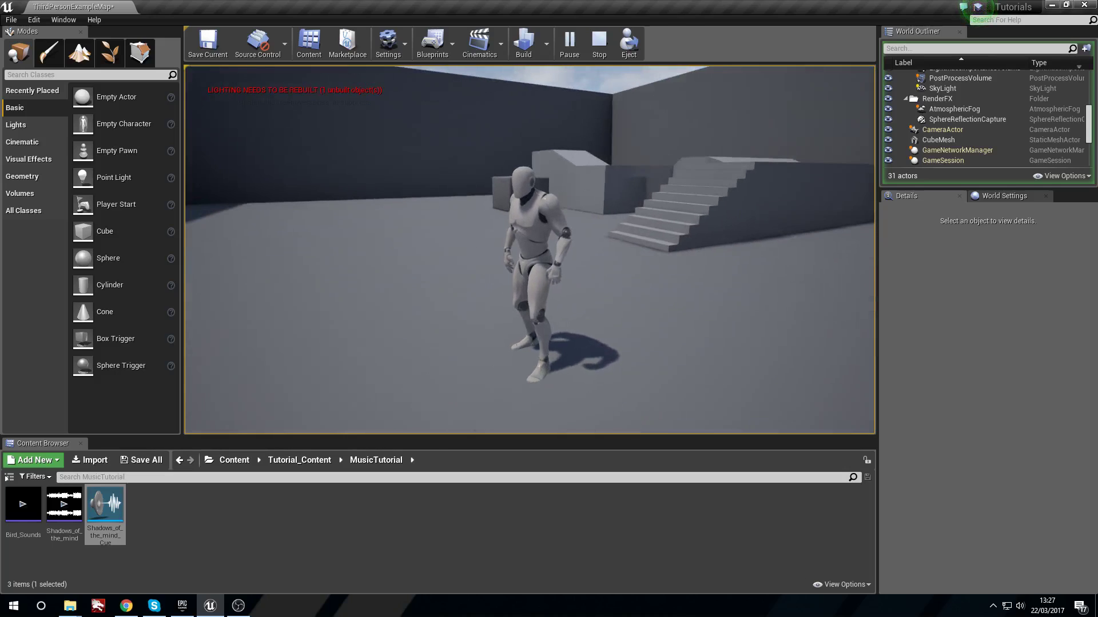
{"action": "key", "text": "w"}
{"action": "key", "text": "space"}
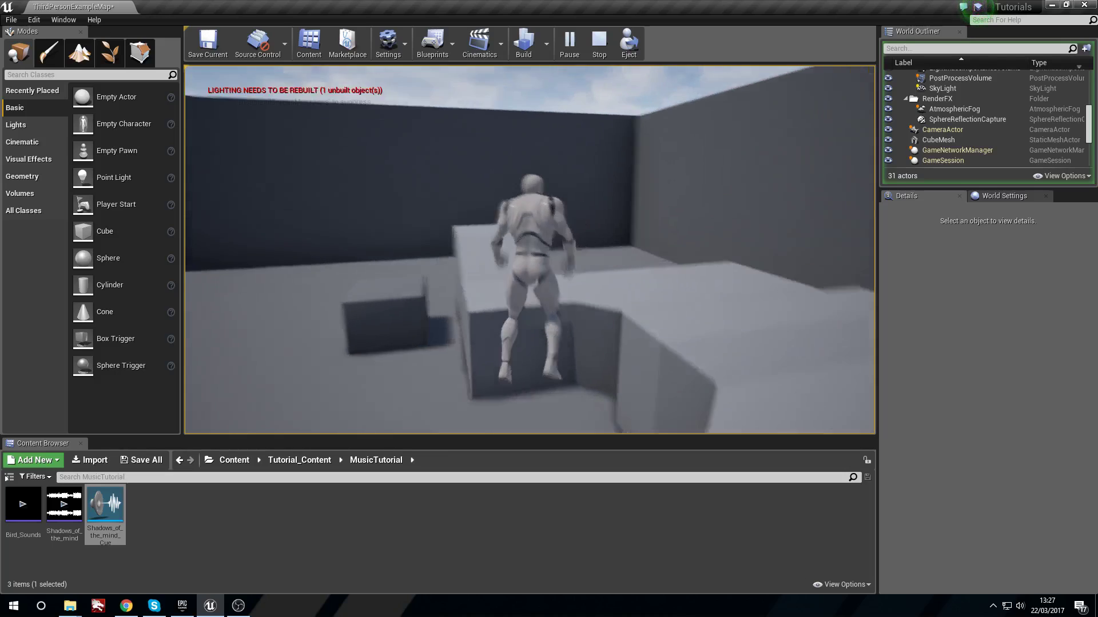
{"action": "key", "text": "space"}
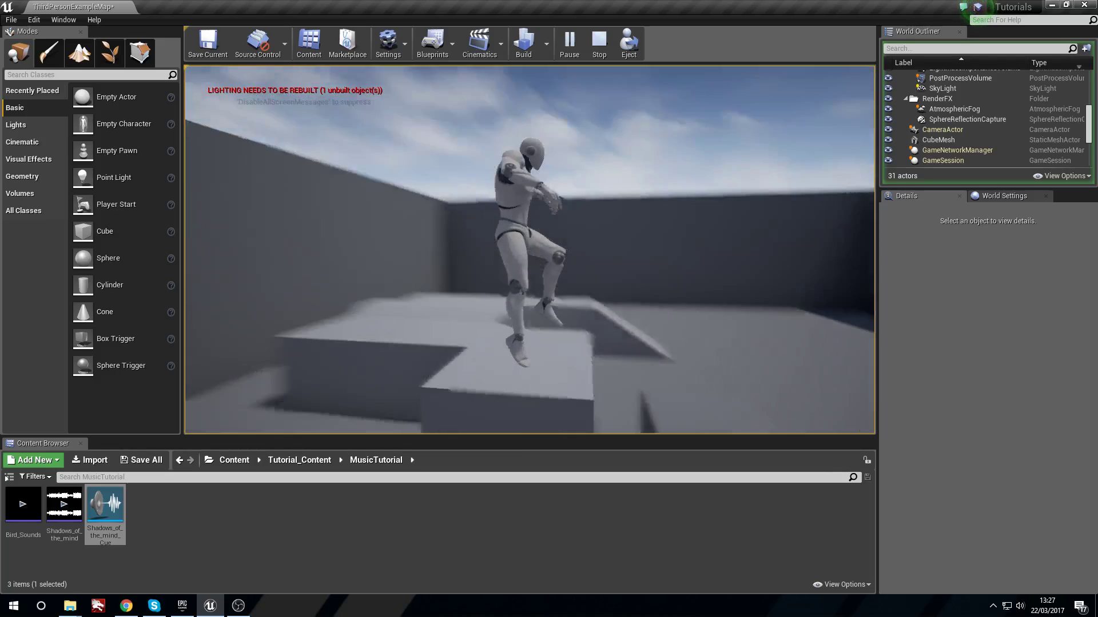
{"action": "key", "text": "space"}
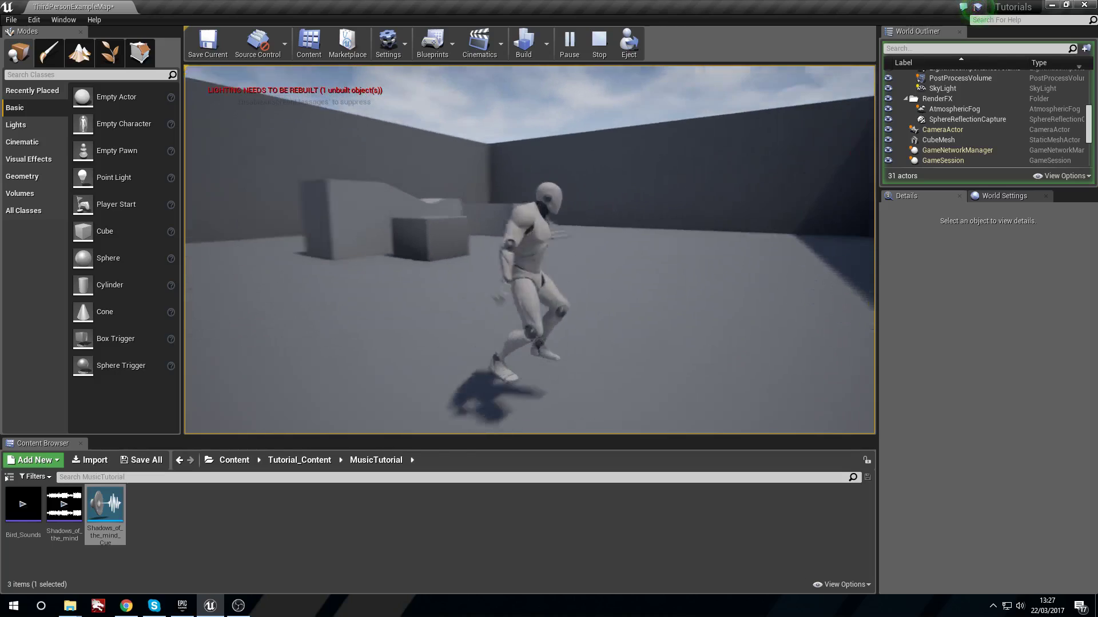
{"action": "key", "text": "Escape"}
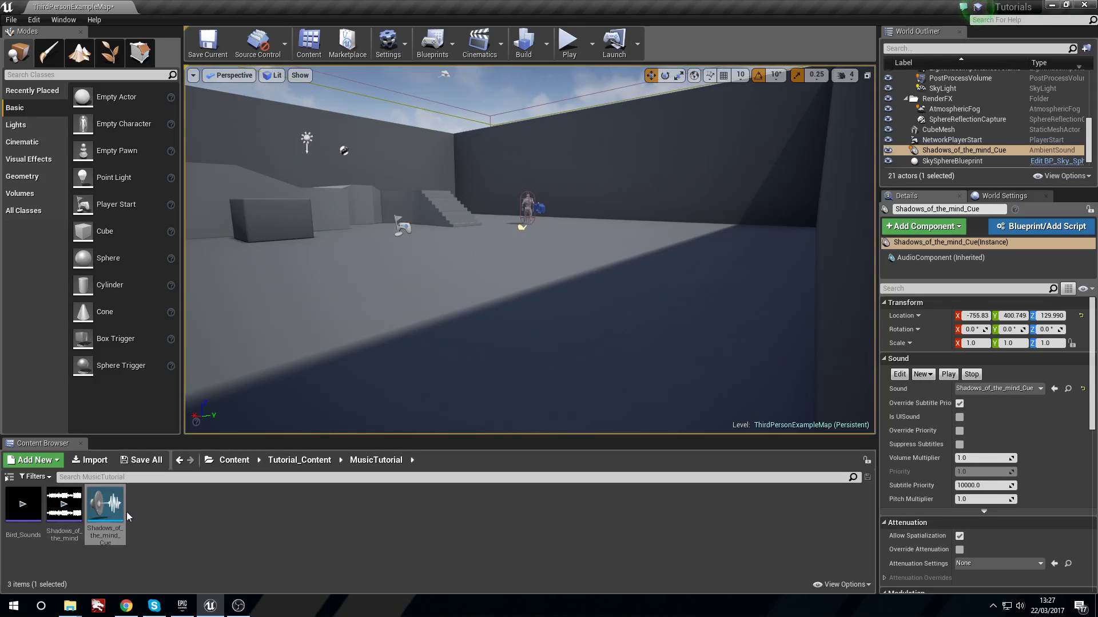
Open the Shadows_of_the_mind_Cue, set its Volume Multiplier to 0.1, and save and close it
{"action": "double_click", "coordinate": [105, 504]}
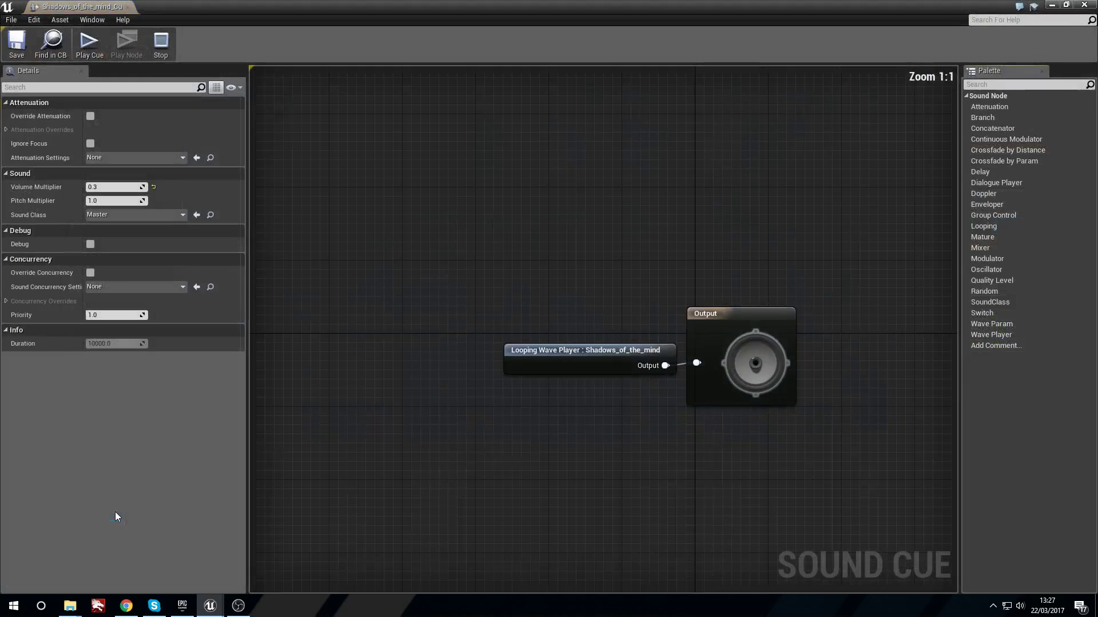
{"action": "left_click", "coordinate": [113, 189]}
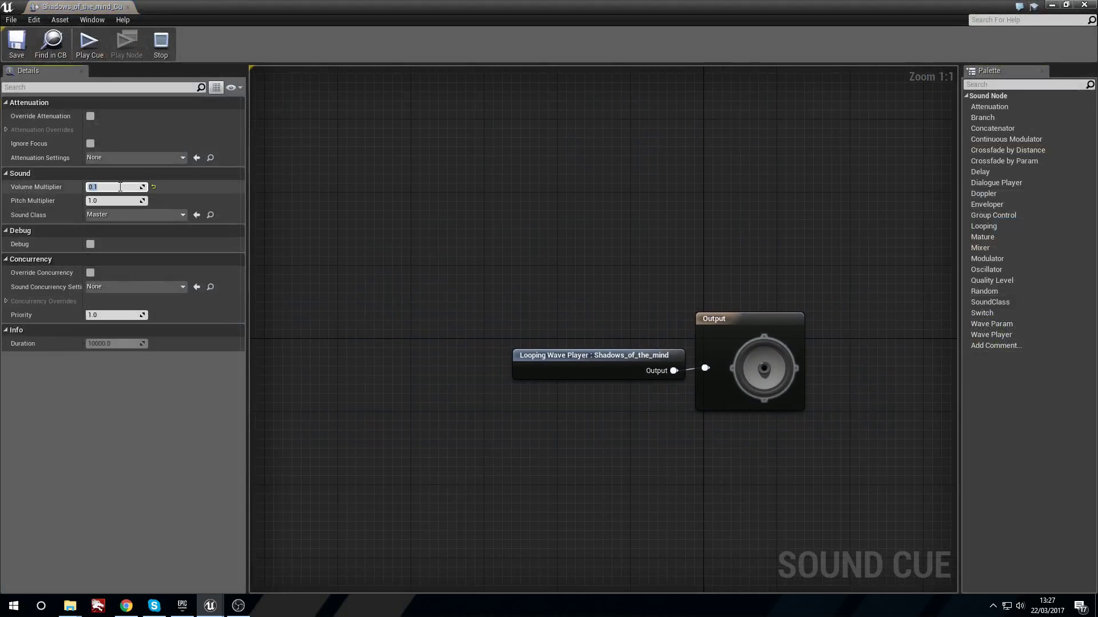
{"action": "left_click", "coordinate": [17, 44]}
{"action": "left_click", "coordinate": [1085, 8]}
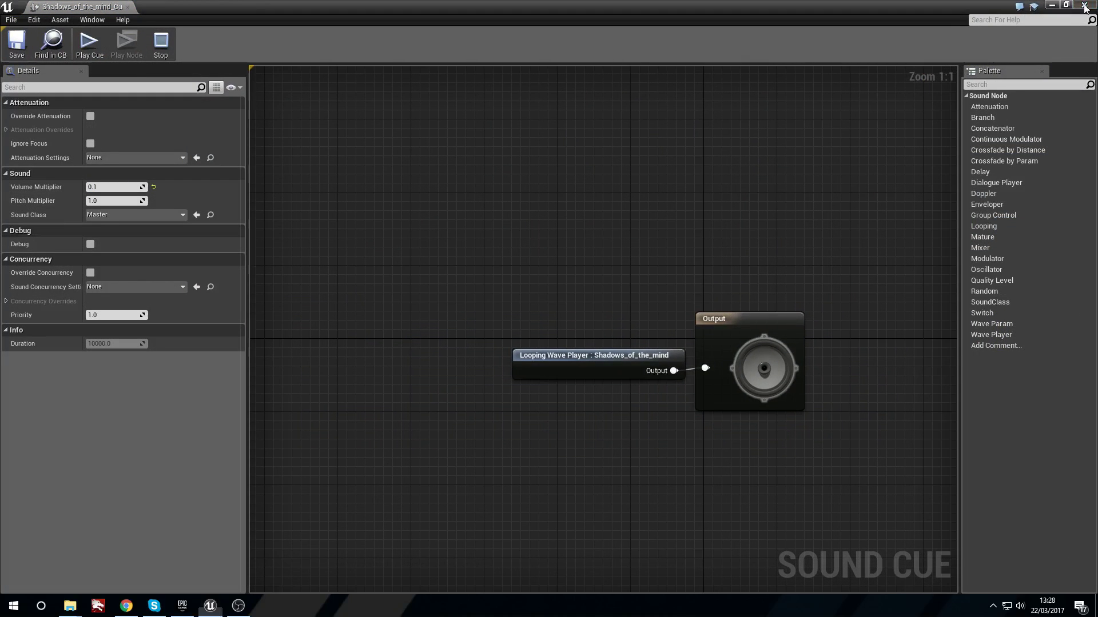
{"action": "left_click", "coordinate": [1085, 7]}
Play-test the level at the lowered music volume by running the character up and around the raised platforms, and end the session
{"action": "left_click", "coordinate": [570, 41]}
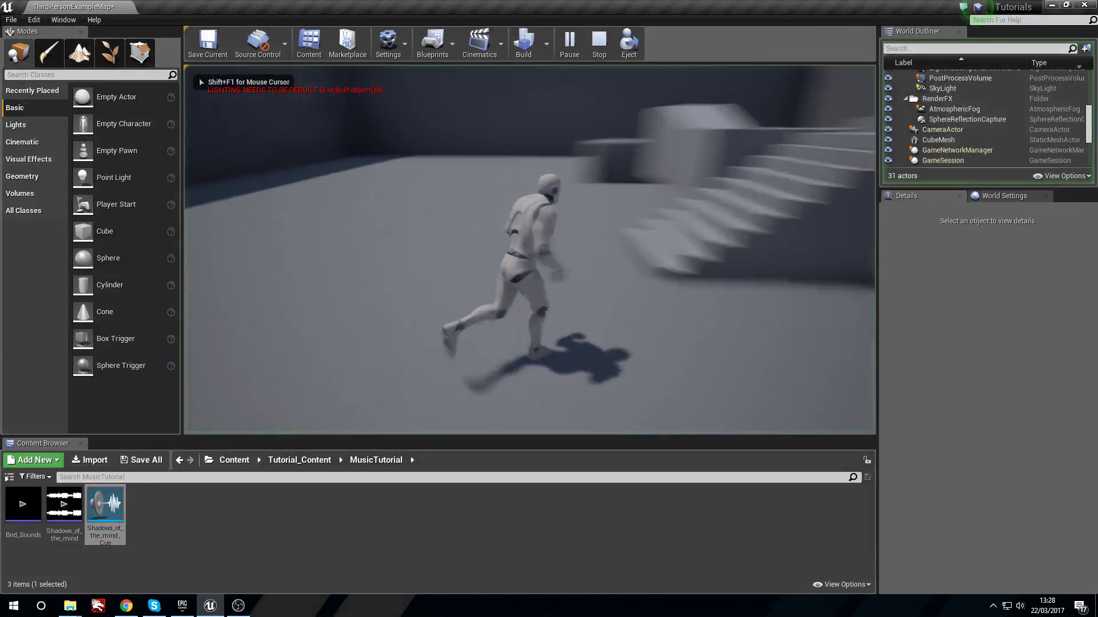
{"action": "key", "text": "w"}
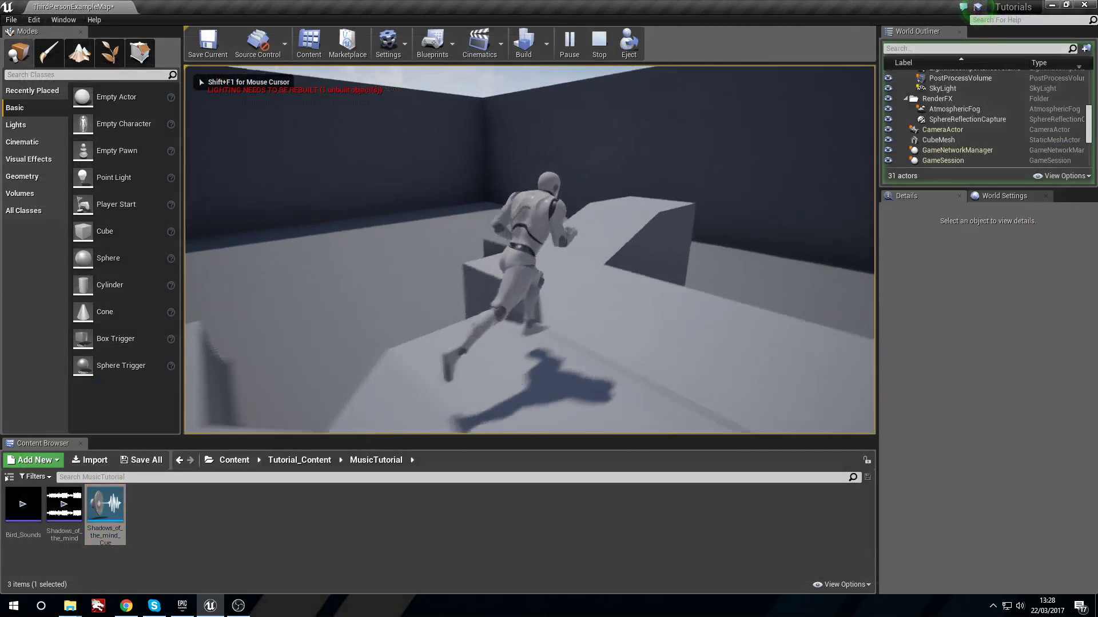
{"action": "key", "text": "d"}
{"action": "key", "text": "s"}
{"action": "key", "text": "a"}
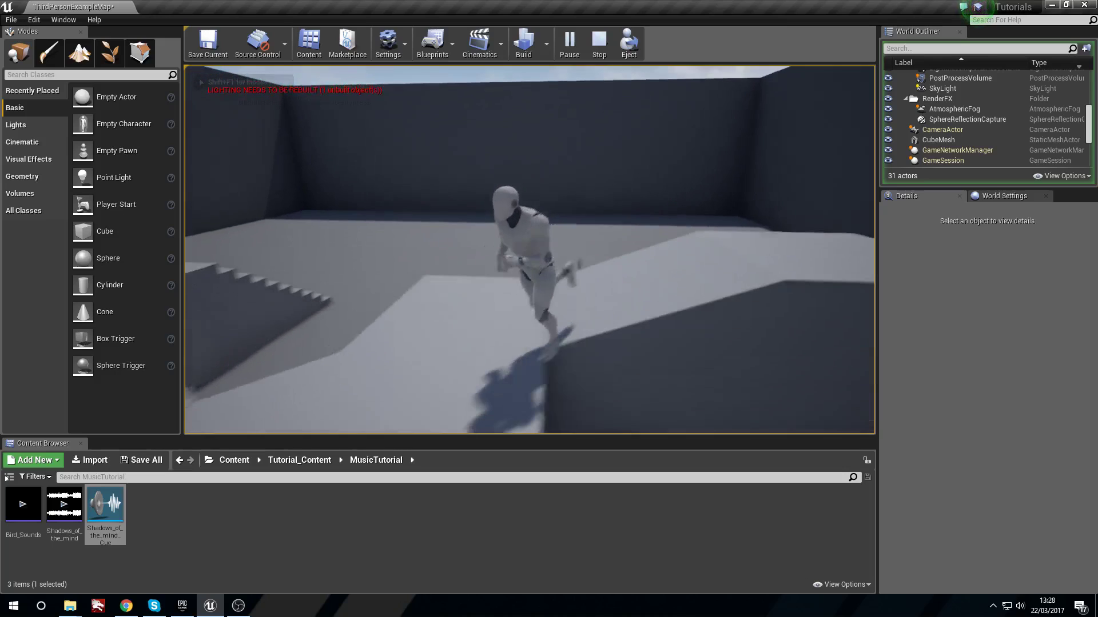
{"action": "key", "text": "w"}
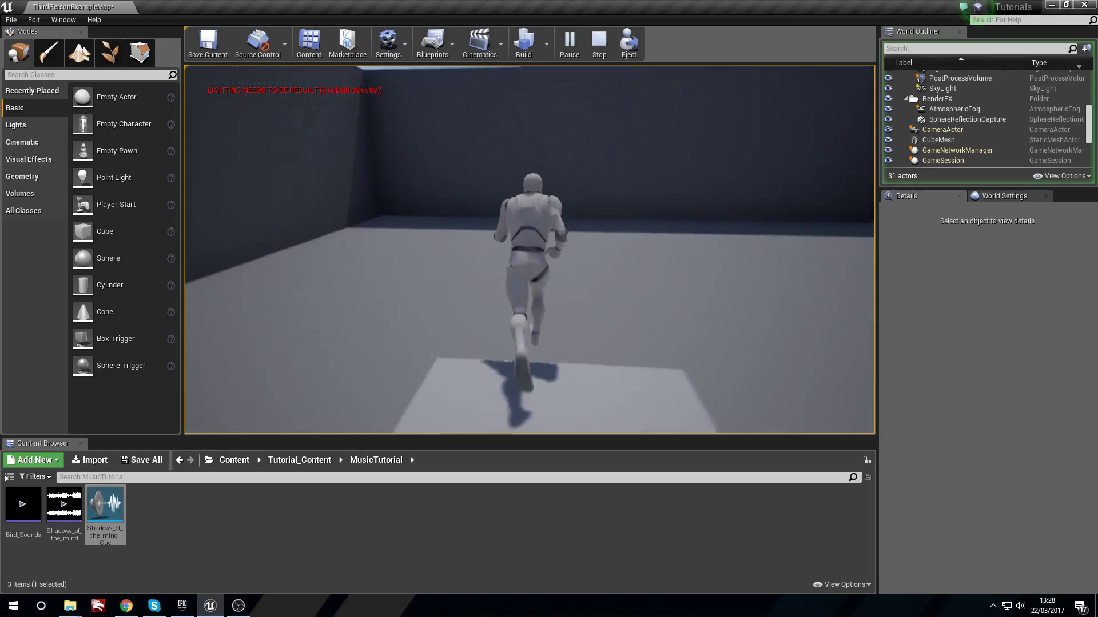
{"action": "key", "text": "s"}
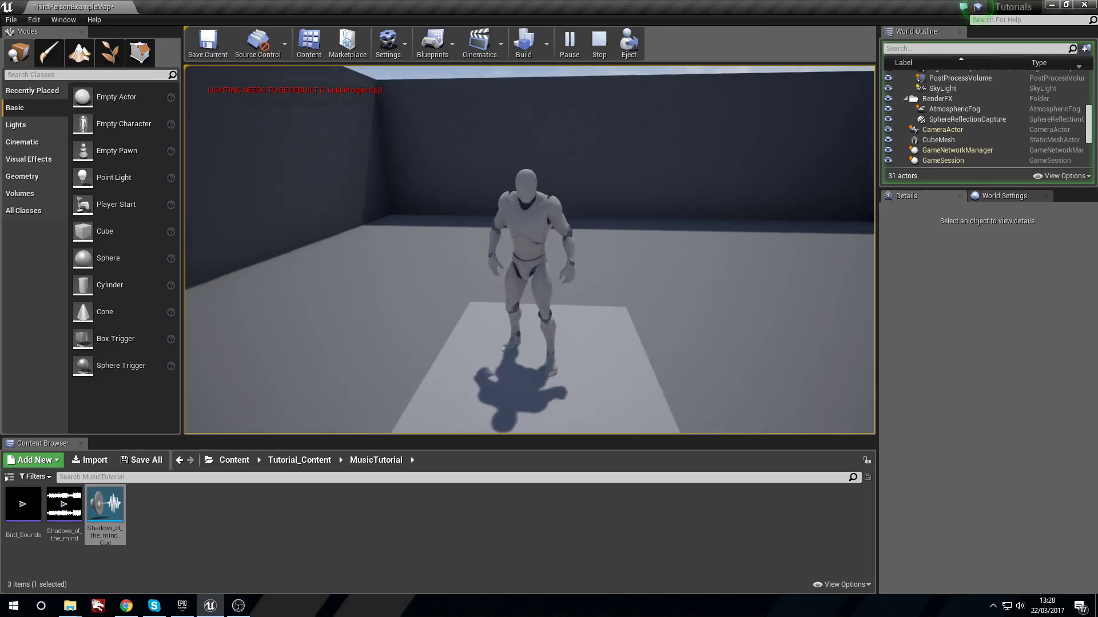
{"action": "key", "text": "w"}
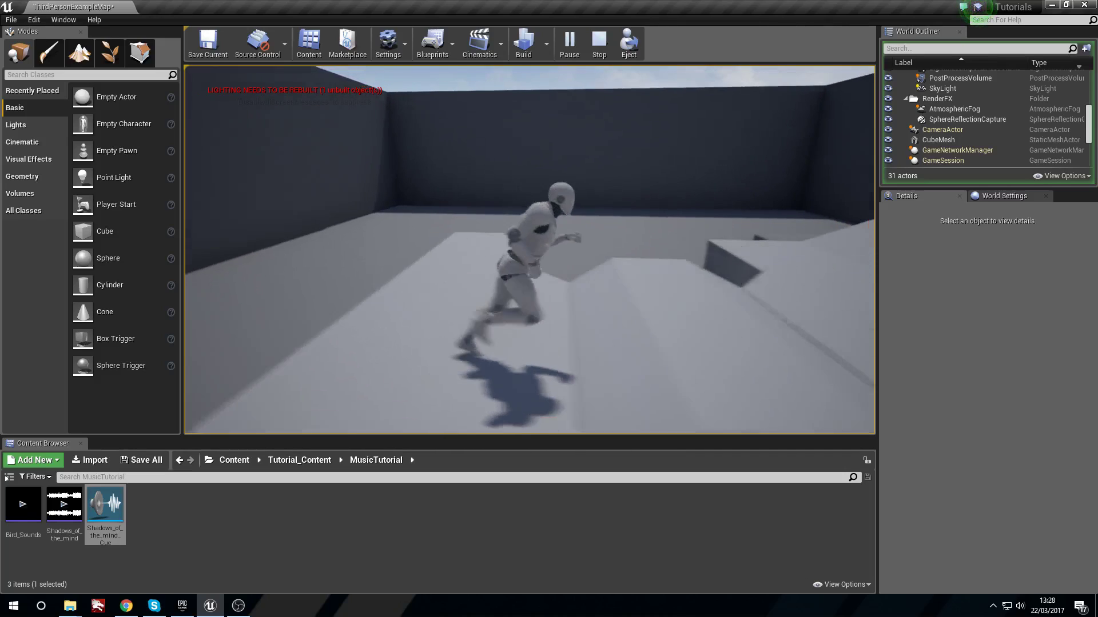
{"action": "key", "text": "d"}
{"action": "key", "text": "a"}
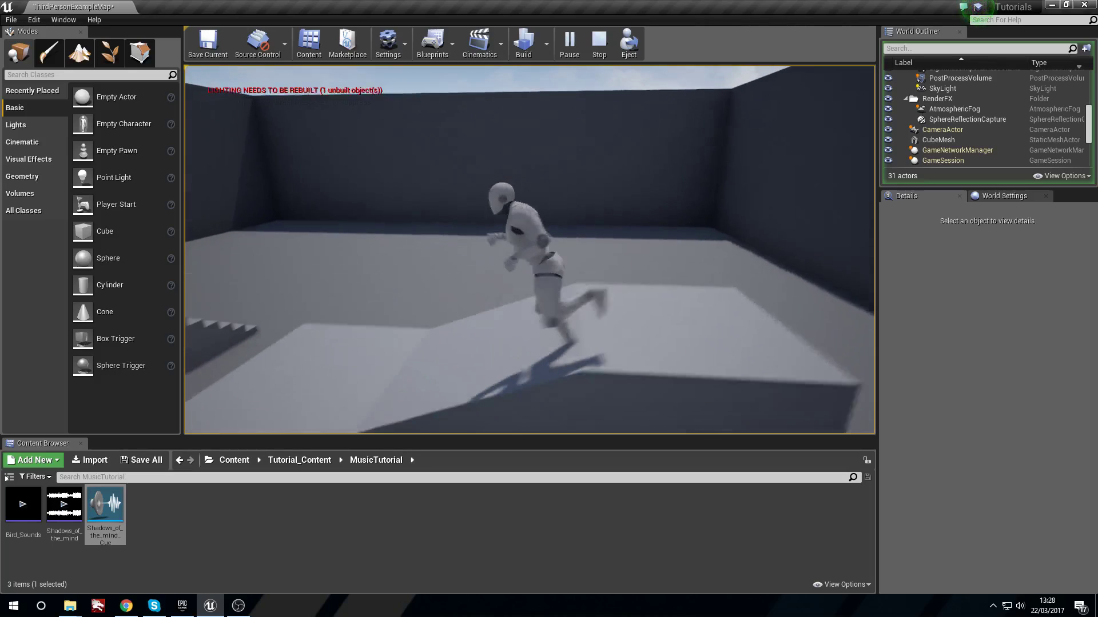
{"action": "key", "text": "s"}
{"action": "key", "text": "w"}
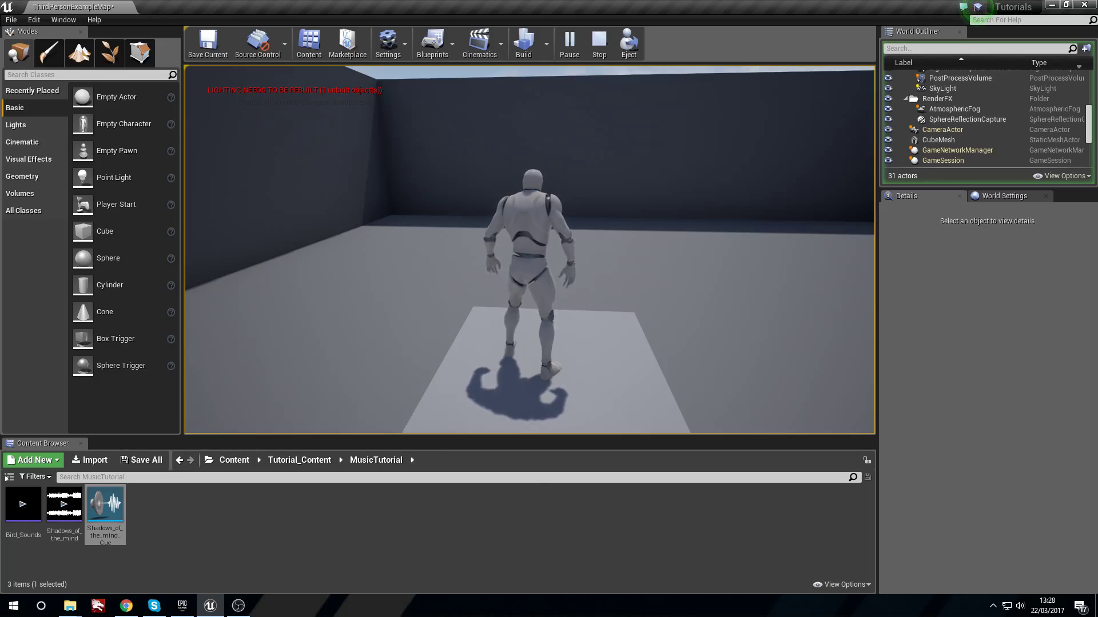
{"action": "key", "text": "Escape"}
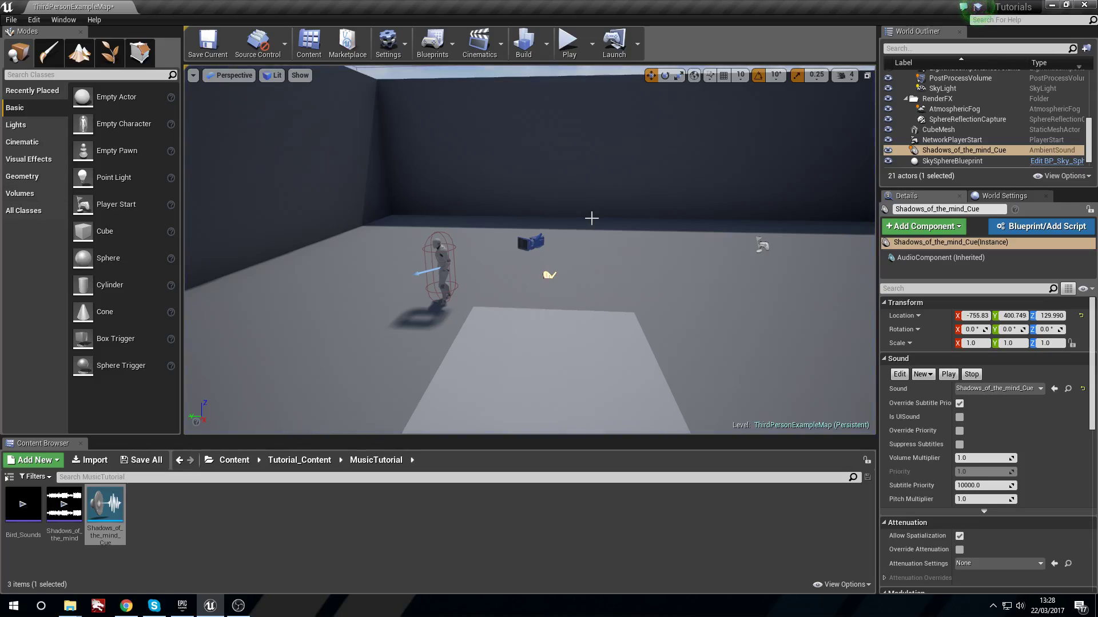
Delete the placed Shadows_of_the_mind_Cue ambient sound from the level
{"action": "key", "text": "w"}
{"action": "right_click_drag", "start_coordinate": [591, 218], "coordinate": [590, 218]}
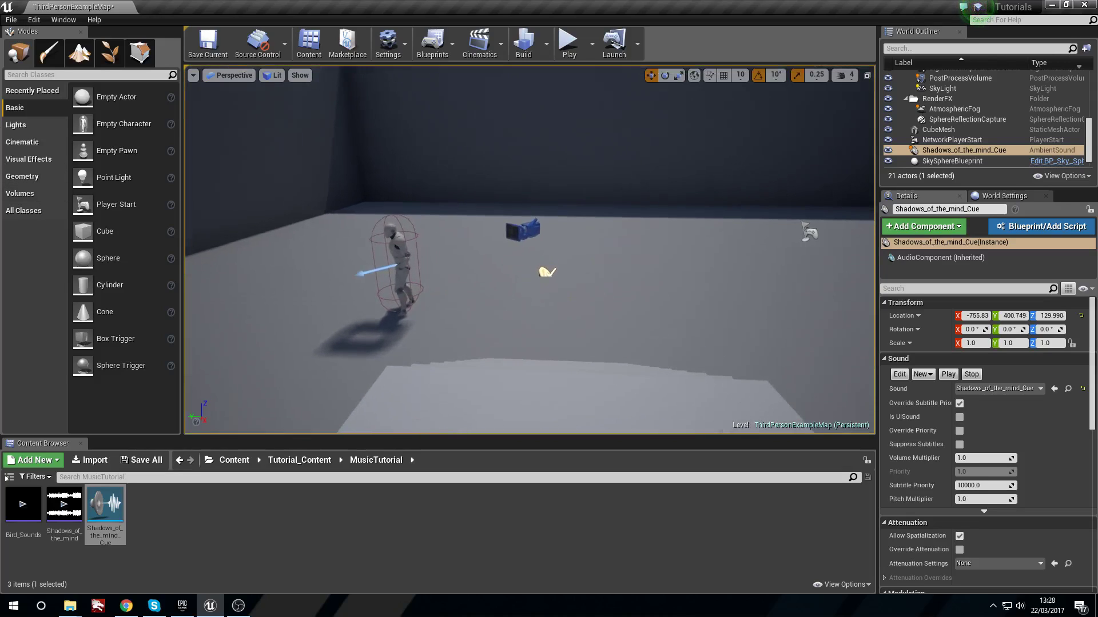
{"action": "key", "text": "f"}
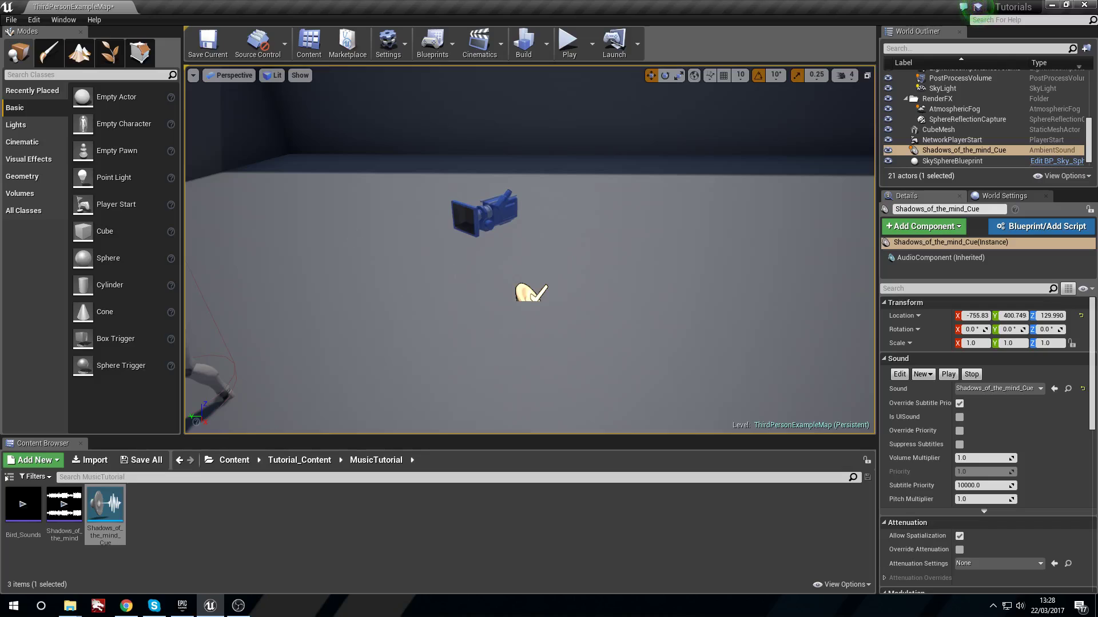
{"action": "left_click_drag", "start_coordinate": [320, 315], "coordinate": [417, 296], "text": "alt"}
{"action": "key", "text": "Delete"}
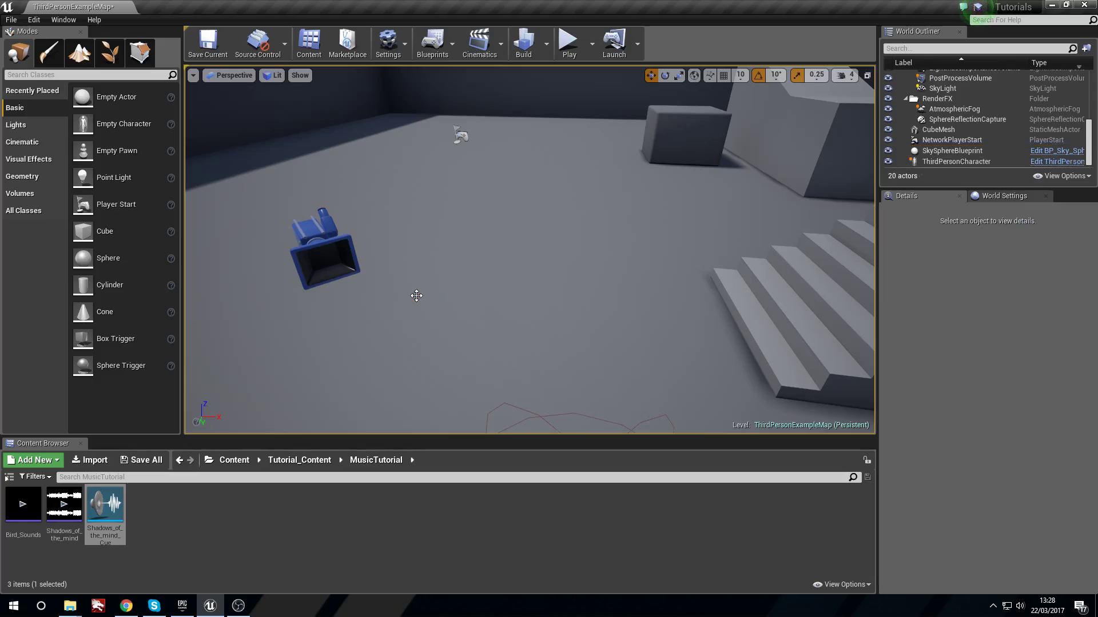
Play-test the level briefly without the ambient sound actor, and end the play session
{"action": "scroll", "coordinate": [507, 208], "scroll_direction": "down", "scroll_amount": 5}
{"action": "left_click", "coordinate": [578, 49]}
{"action": "left_click", "coordinate": [383, 366]}
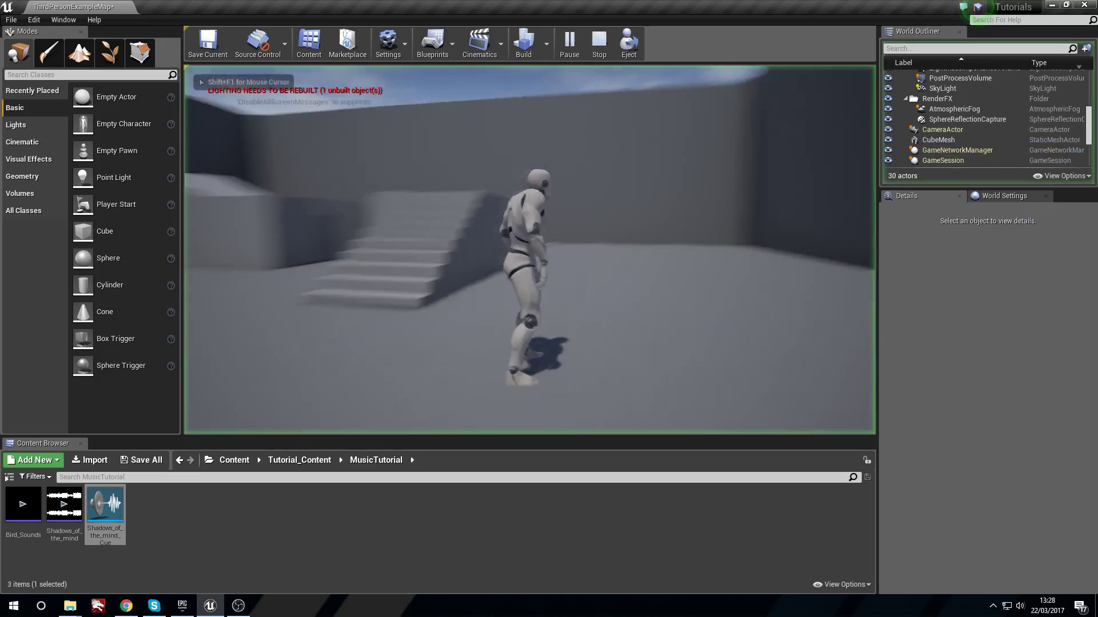
{"action": "key", "text": "Escape"}
{"action": "mouse_move", "coordinate": [383, 365]}
{"action": "right_mouse_down"}
{"action": "mouse_move", "coordinate": [349, 366]}
{"action": "mouse_move", "coordinate": [384, 372]}
{"action": "right_mouse_up"}
{"action": "key", "text": "s"}
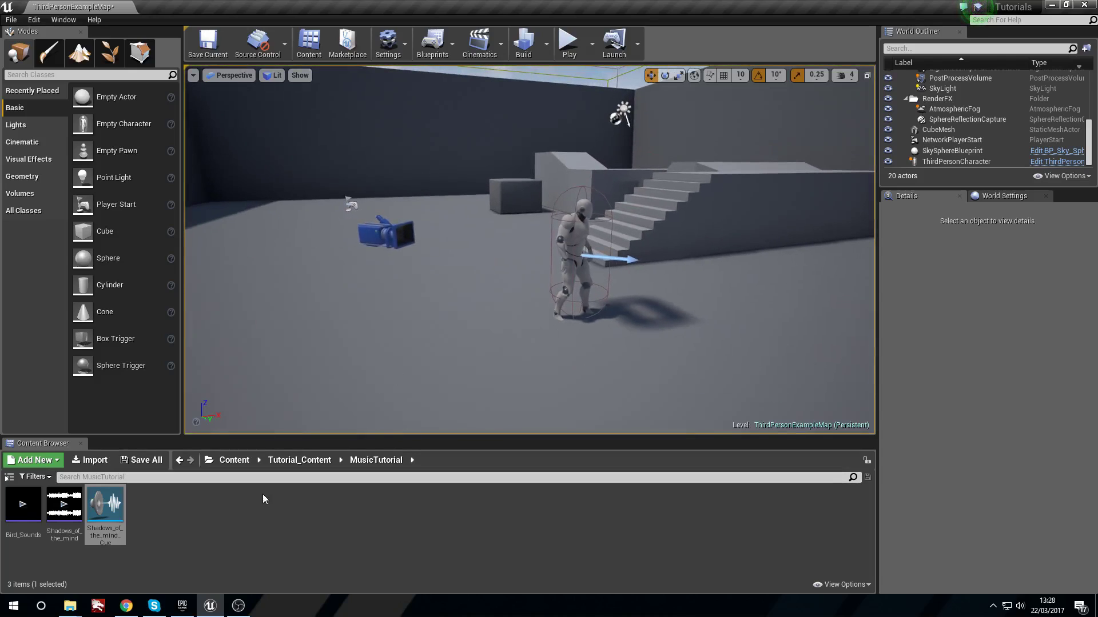
Create a sound cue from the Bird_Sounds sound wave and open the new cue for editing
{"action": "right_click", "coordinate": [35, 532]}
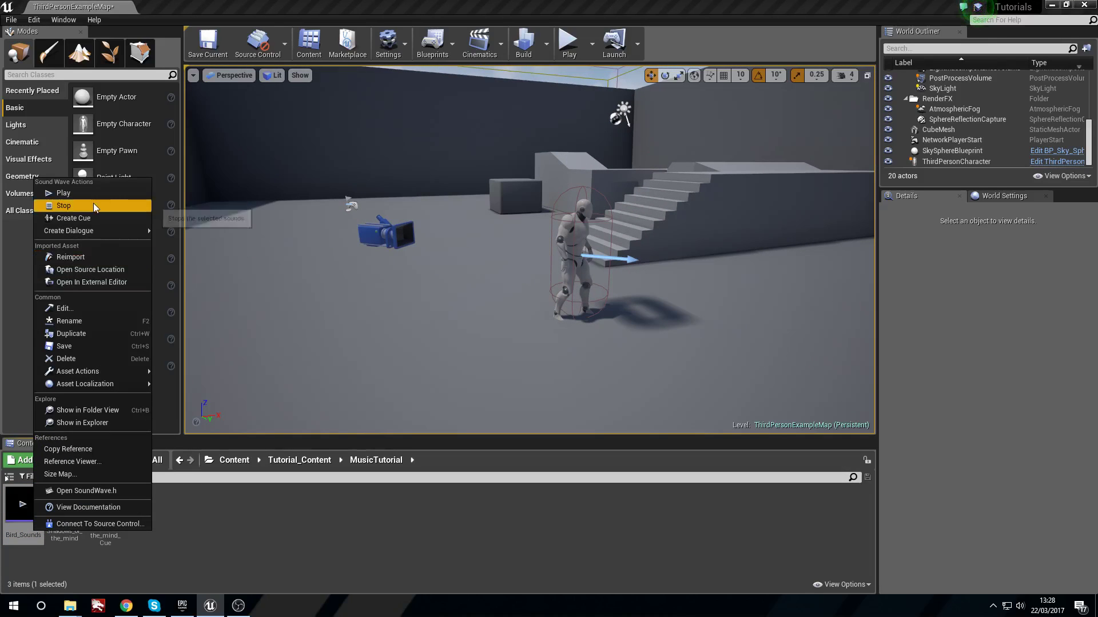
{"action": "left_click", "coordinate": [86, 217]}
{"action": "double_click", "coordinate": [50, 533]}
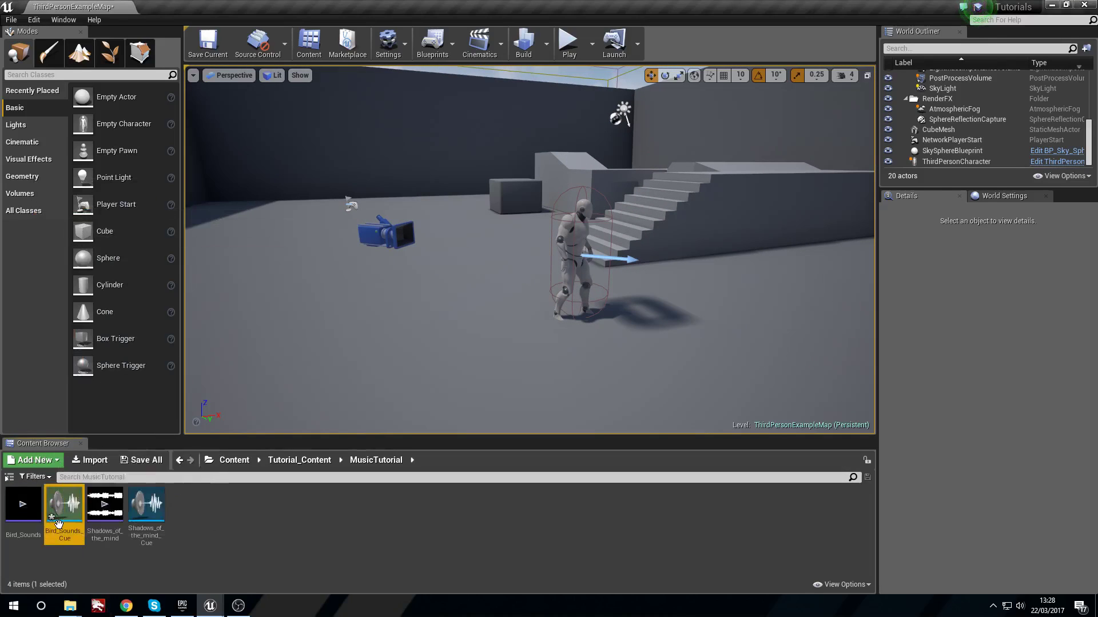
Align the Bird_Sounds Wave Player node with the Output node in the cue graph
{"action": "left_click_drag", "start_coordinate": [625, 344], "coordinate": [576, 354]}
{"action": "left_click", "coordinate": [739, 323]}
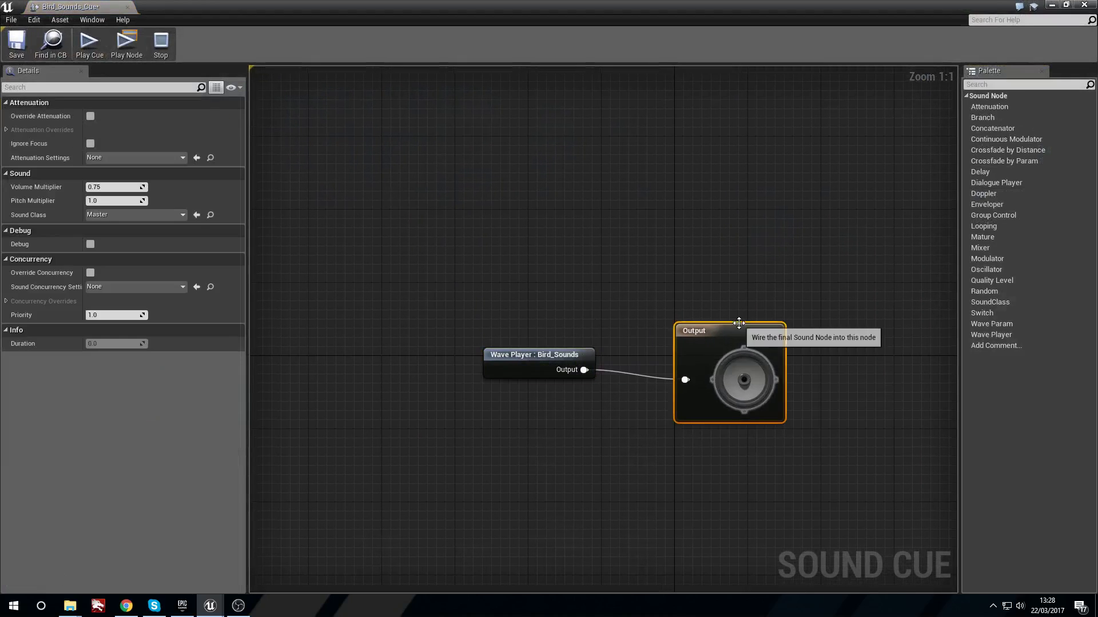
{"action": "left_click_drag", "start_coordinate": [505, 358], "coordinate": [505, 366]}
{"action": "left_click", "coordinate": [795, 326]}
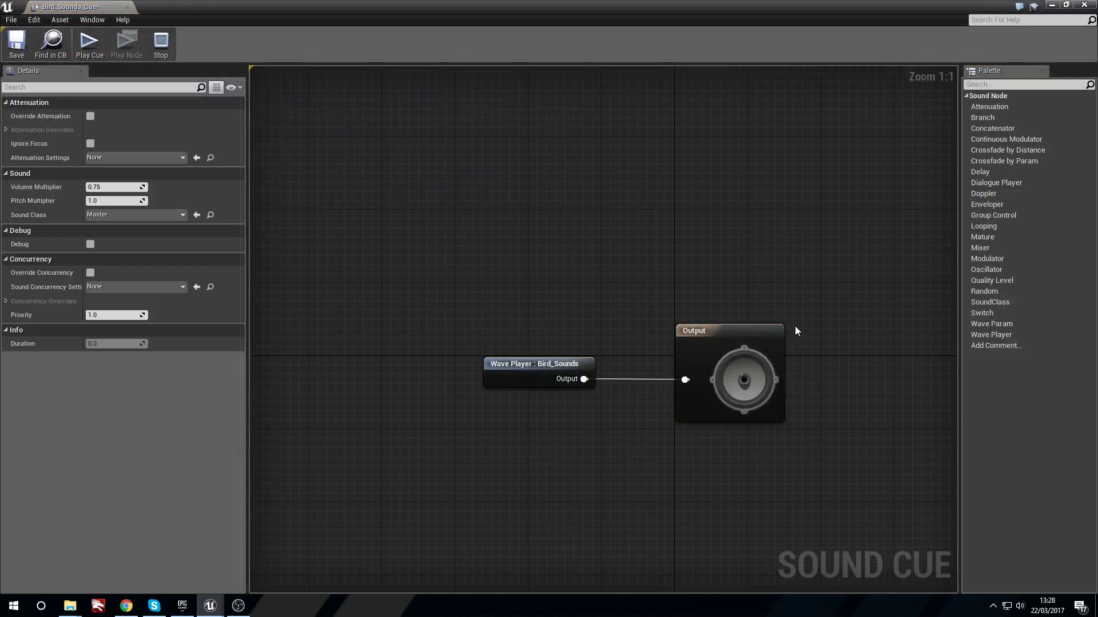
{"action": "left_click_drag", "start_coordinate": [726, 349], "coordinate": [724, 347]}
Enable Looping on the Bird_Sounds Wave Player node, and save and close the sound cue
{"action": "left_click", "coordinate": [532, 366]}
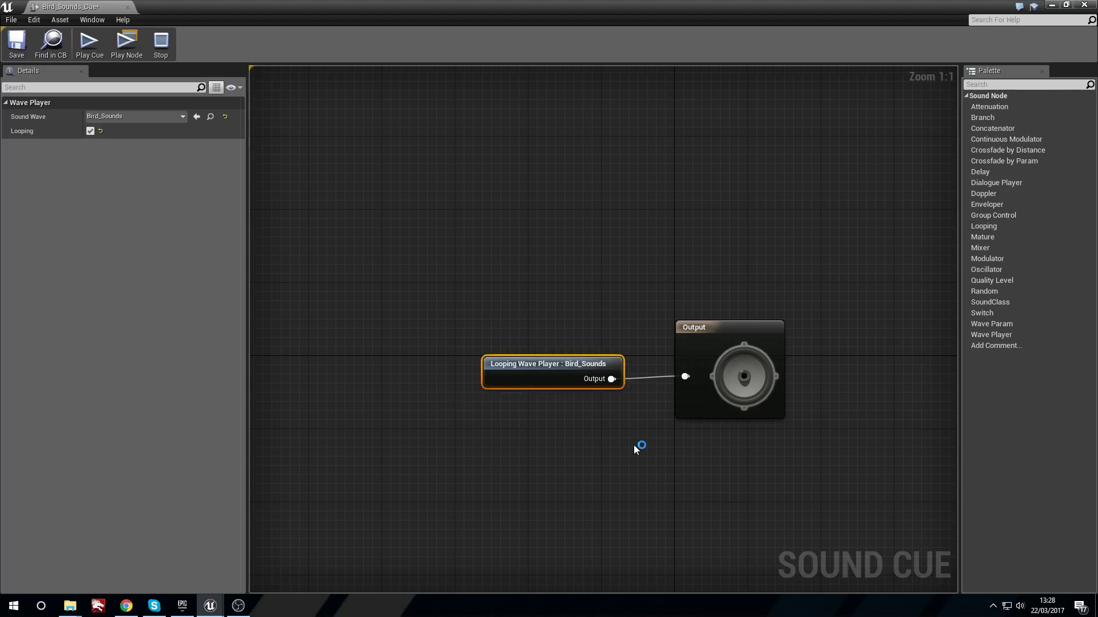
{"action": "left_click", "coordinate": [707, 333]}
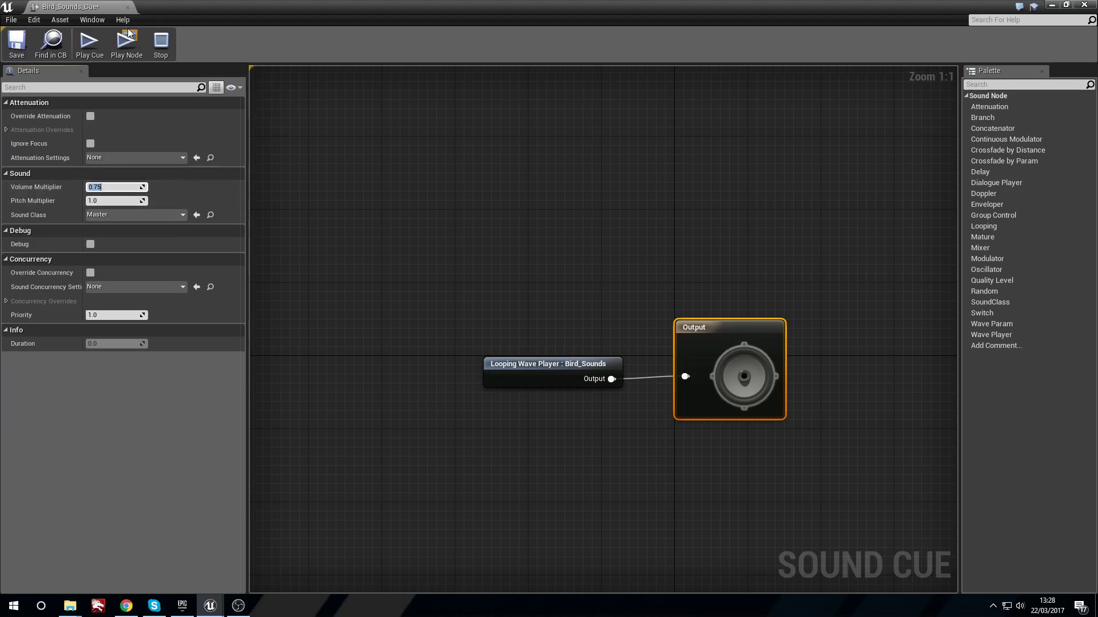
{"action": "left_click", "coordinate": [17, 43]}
{"action": "left_click", "coordinate": [1084, 4]}
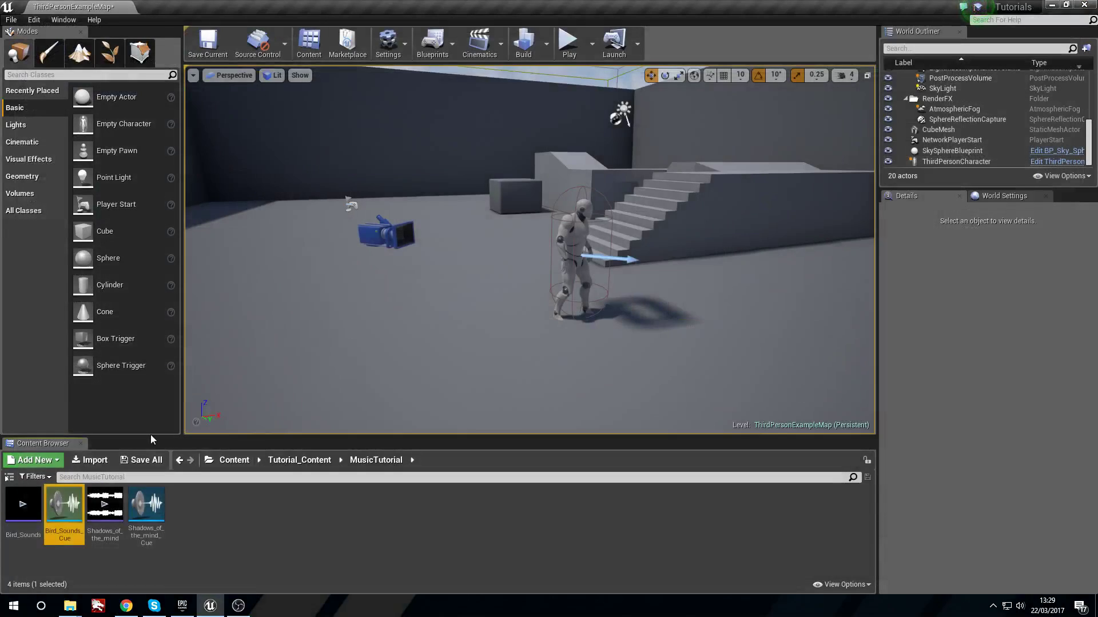
Place Bird_Sounds_Cue on the floor near the character and play-test the level briefly
{"action": "left_click_drag", "start_coordinate": [73, 514], "coordinate": [344, 351]}
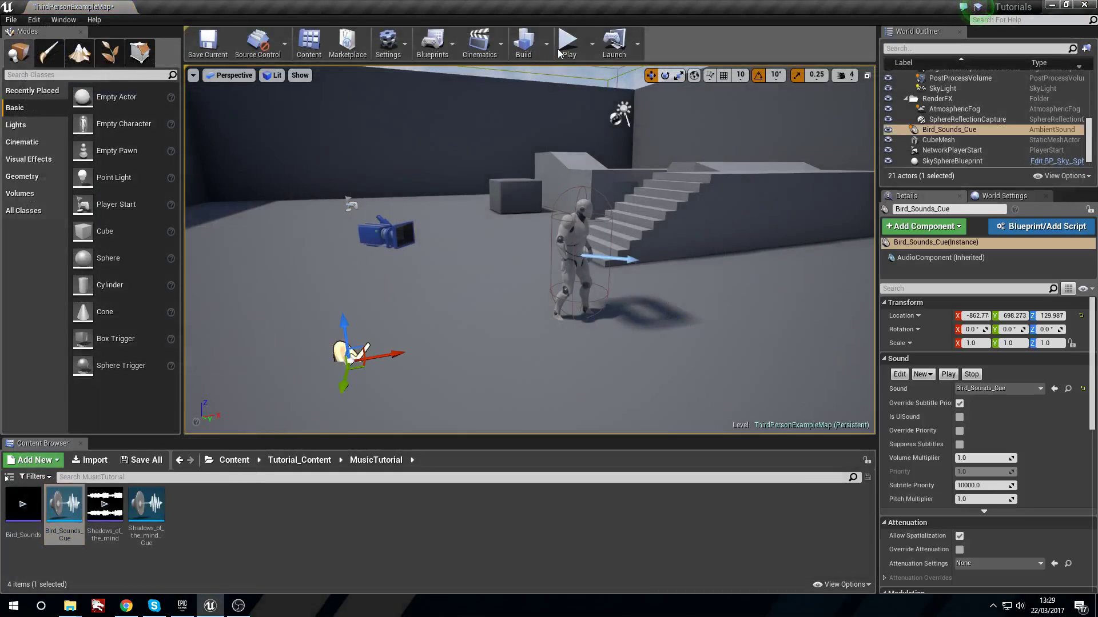
{"action": "left_click", "coordinate": [561, 51]}
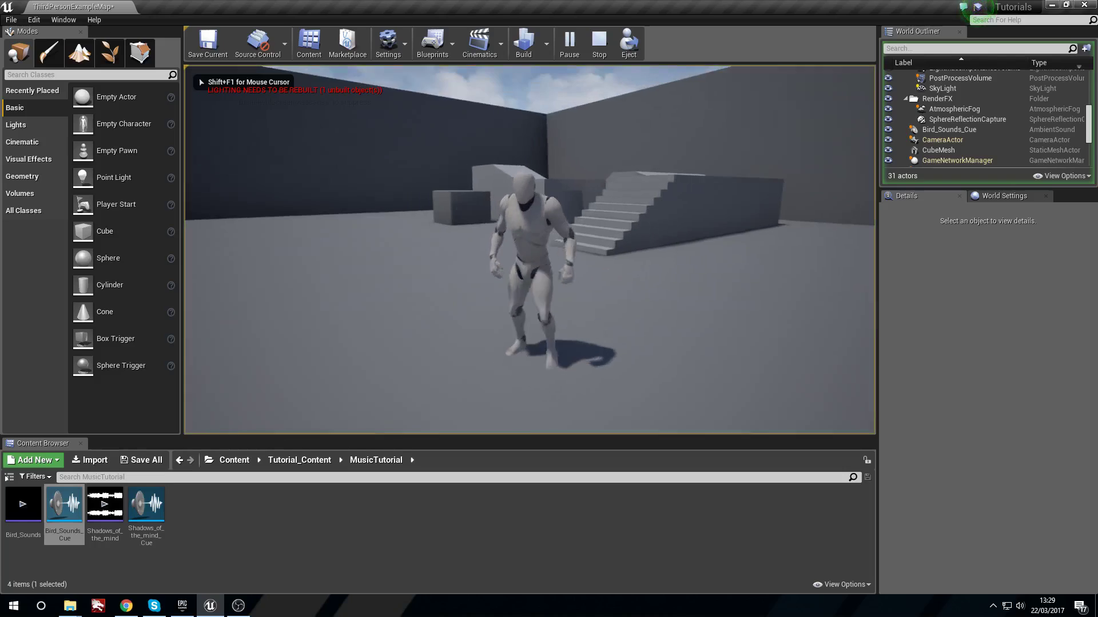
{"action": "key", "text": "w"}
{"action": "key", "text": "s"}
{"action": "key", "text": "Escape"}
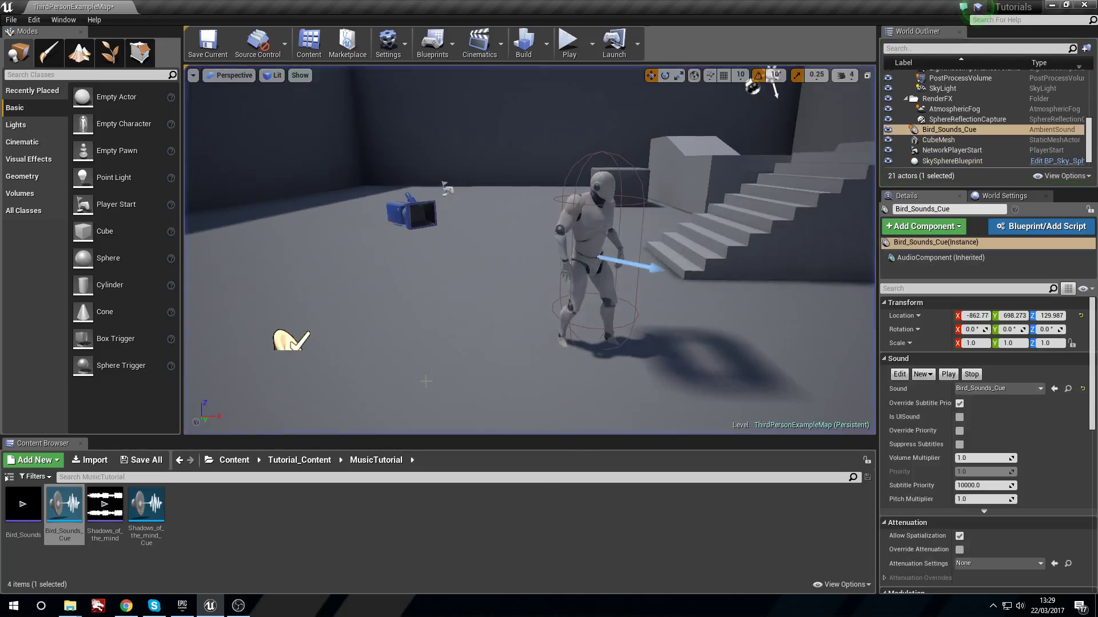
Delete the placed Bird_Sounds_Cue actor and place the cue again on the open floor near the player start and the far corner
{"action": "key", "text": "Delete"}
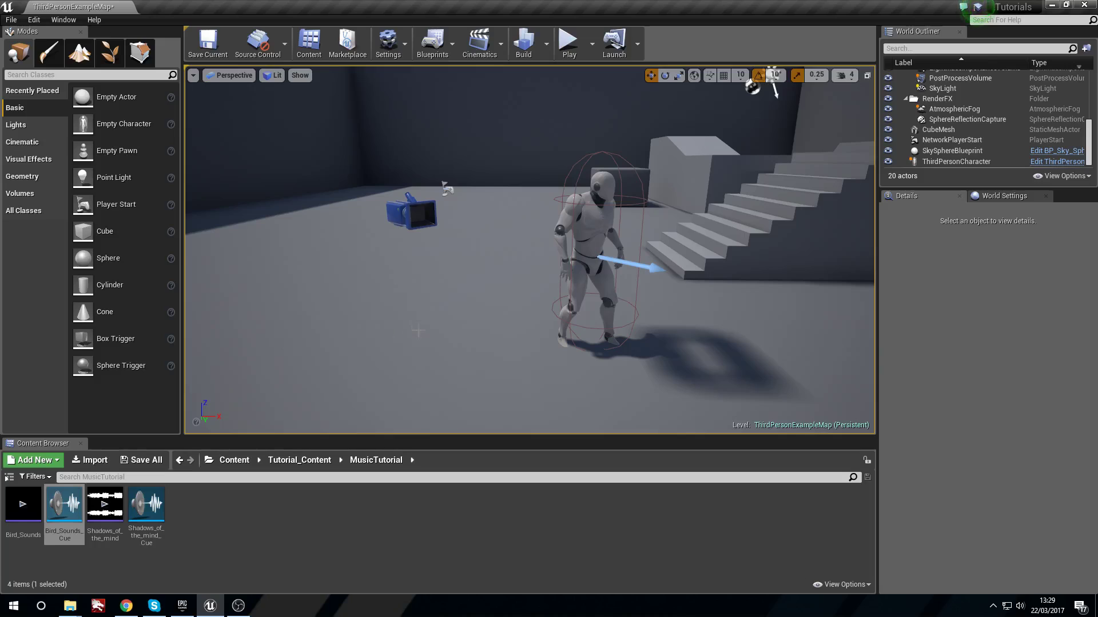
{"action": "key", "text": "s"}
{"action": "mouse_move", "coordinate": [281, 339]}
{"action": "right_mouse_down"}
{"action": "mouse_move", "coordinate": [280, 312]}
{"action": "mouse_move", "coordinate": [246, 286]}
{"action": "mouse_move", "coordinate": [263, 348]}
{"action": "right_mouse_up"}
{"action": "key", "text": "w"}
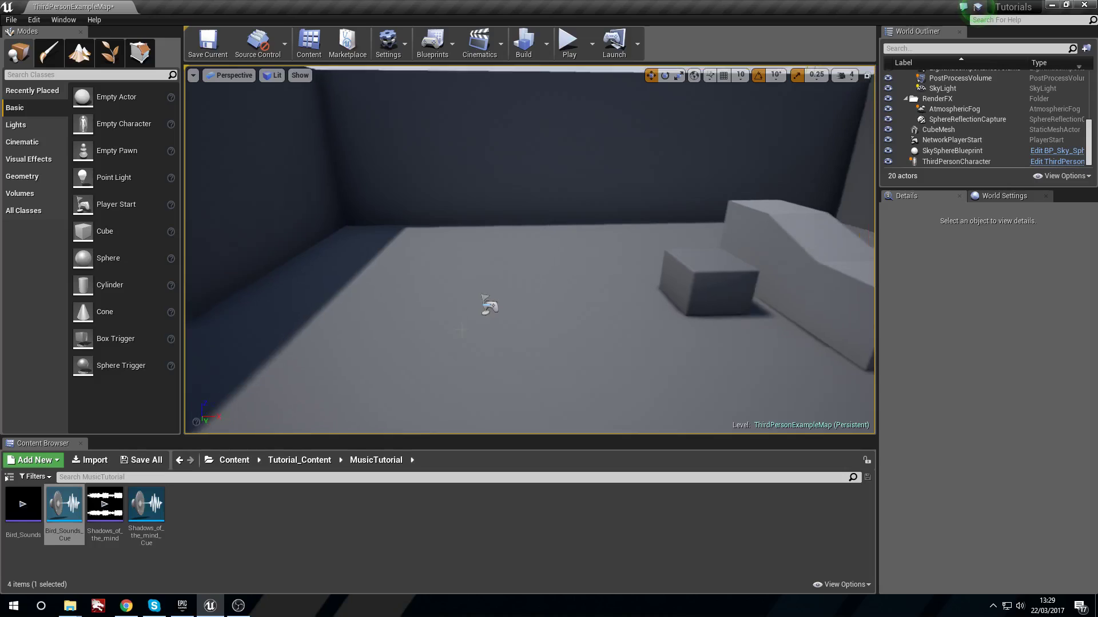
{"action": "left_click_drag", "start_coordinate": [65, 506], "coordinate": [433, 346]}
{"action": "right_click_drag", "start_coordinate": [433, 345], "coordinate": [392, 369]}
{"action": "key", "text": "w"}
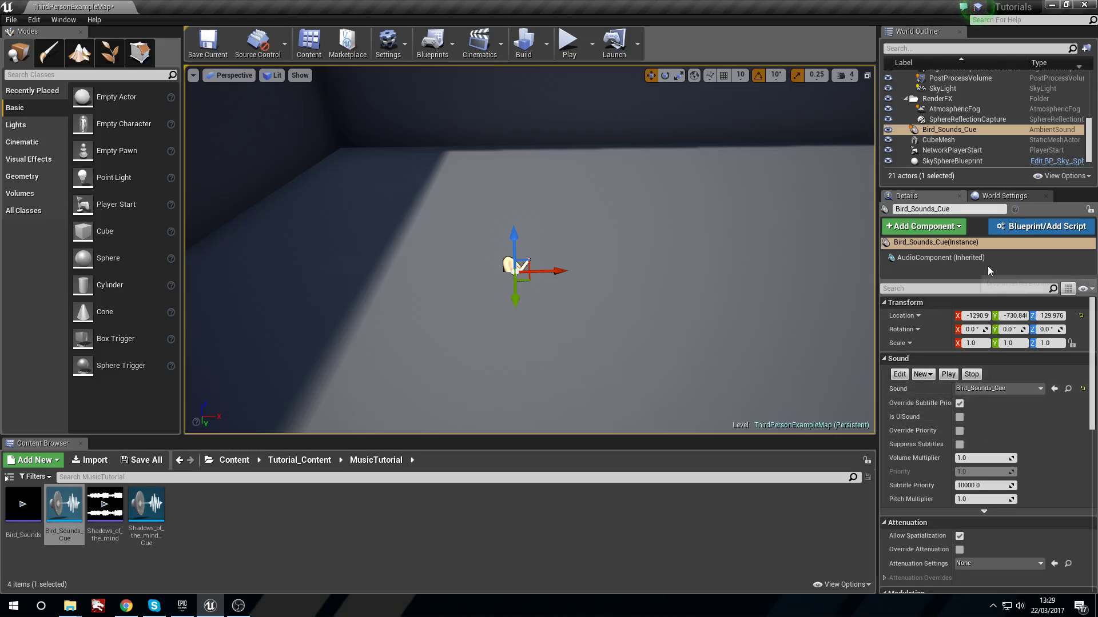
Disable Auto Activate on the placed Bird_Sounds_Cue and play-test the level by running and jumping toward the corner
{"action": "left_click_drag", "start_coordinate": [1093, 331], "coordinate": [1080, 436]}
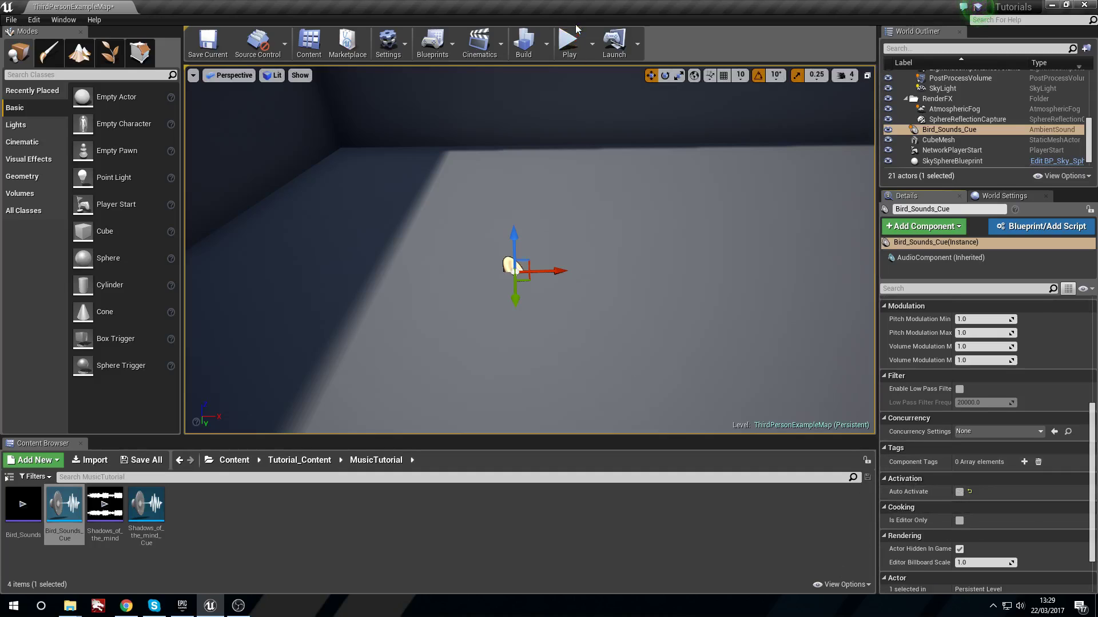
{"action": "left_click", "coordinate": [570, 40]}
{"action": "key", "text": "w"}
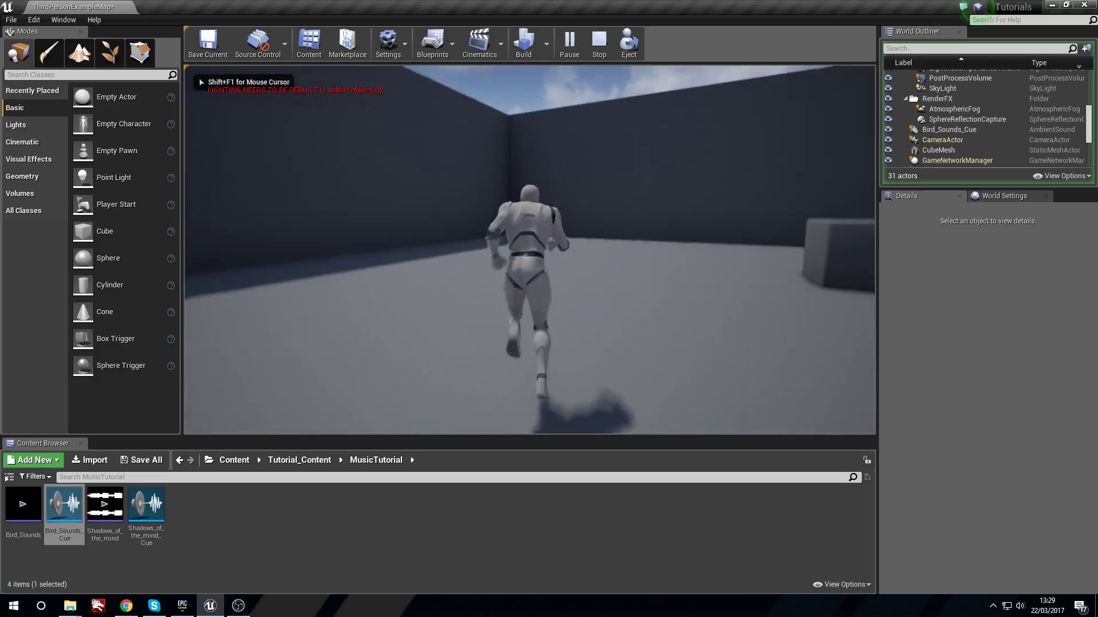
{"action": "key", "text": "space"}
{"action": "key", "text": "space"}
{"action": "key", "text": "s"}
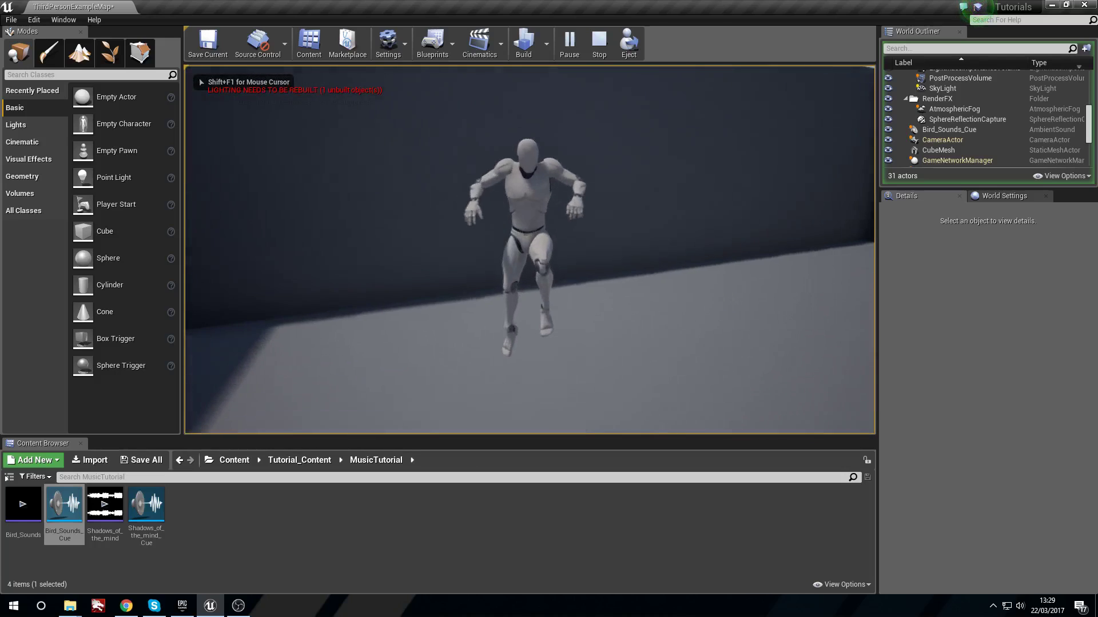
{"action": "key", "text": "Escape"}
Enable Override Attenuation on the placed Bird_Sounds_Cue actor
{"action": "mouse_move", "coordinate": [612, 266]}
{"action": "right_mouse_down"}
{"action": "mouse_move", "coordinate": [526, 270]}
{"action": "mouse_move", "coordinate": [584, 236]}
{"action": "mouse_move", "coordinate": [635, 256]}
{"action": "mouse_move", "coordinate": [595, 256]}
{"action": "right_mouse_up"}
{"action": "key", "text": "s"}
{"action": "key", "text": "w"}
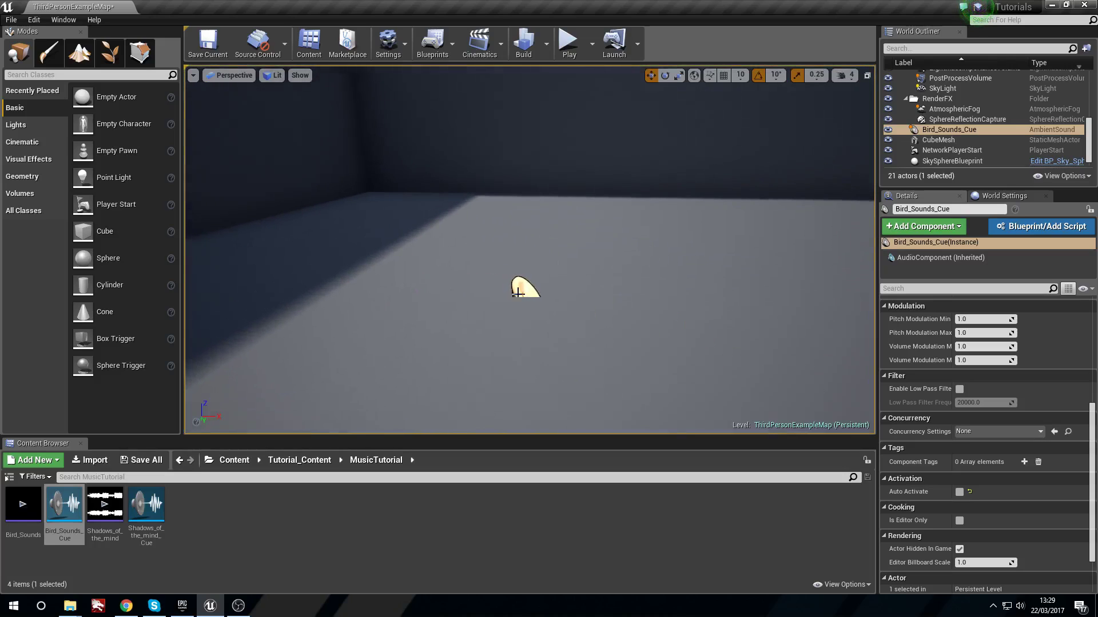
{"action": "right_click_drag", "start_coordinate": [532, 285], "coordinate": [532, 286]}
{"action": "scroll", "coordinate": [1062, 420], "scroll_direction": "up", "scroll_amount": 10}
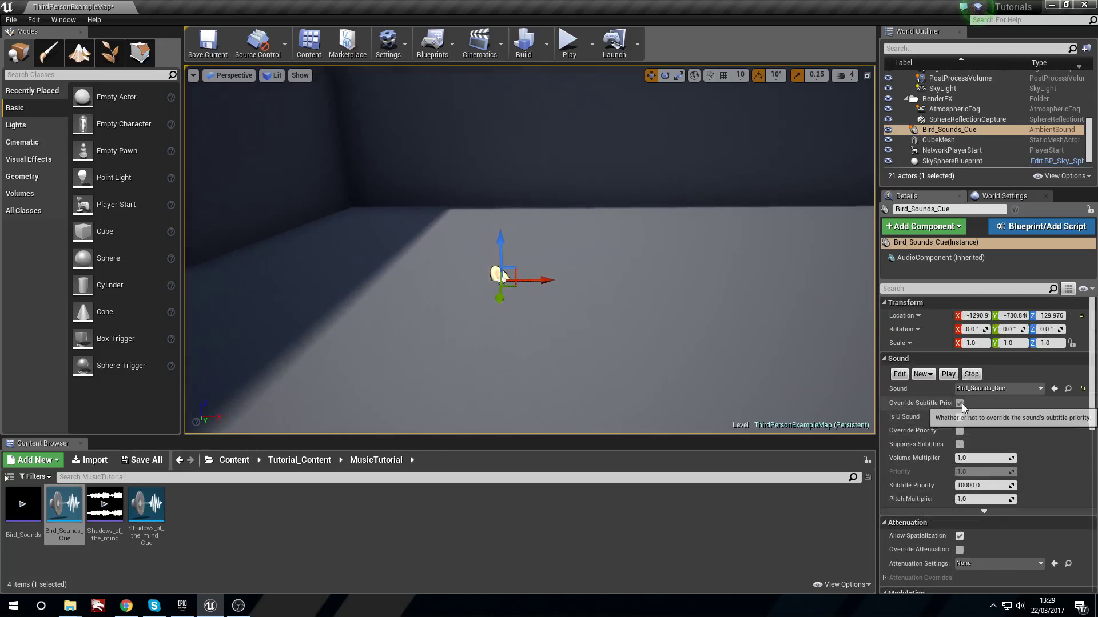
{"action": "scroll", "coordinate": [1032, 459], "scroll_direction": "down", "scroll_amount": 1}
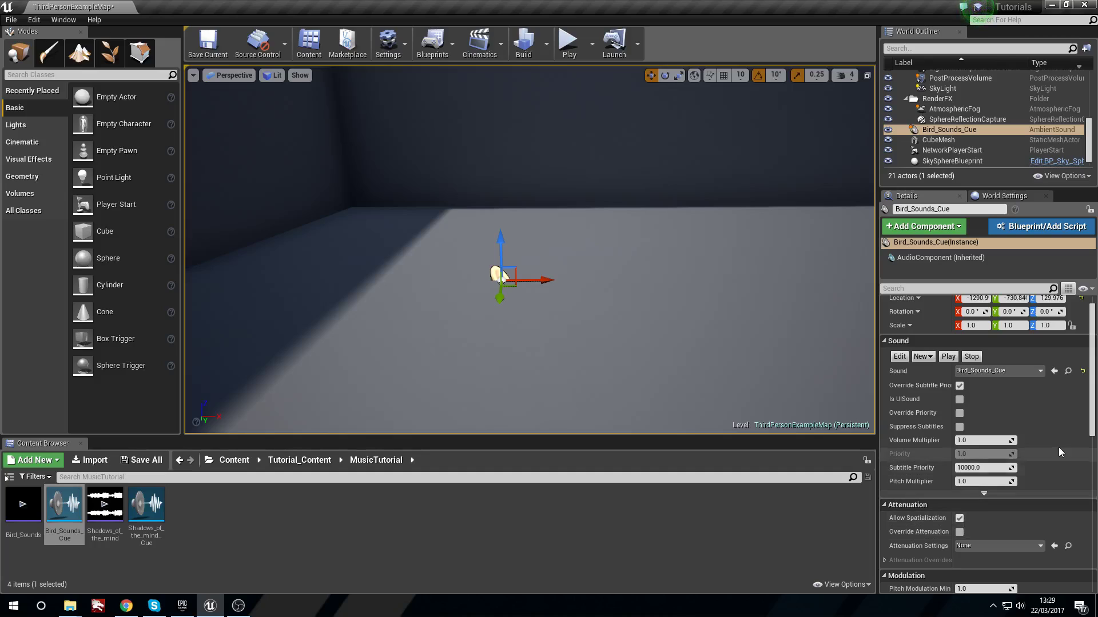
{"action": "scroll", "coordinate": [926, 435], "scroll_direction": "down", "scroll_amount": 4}
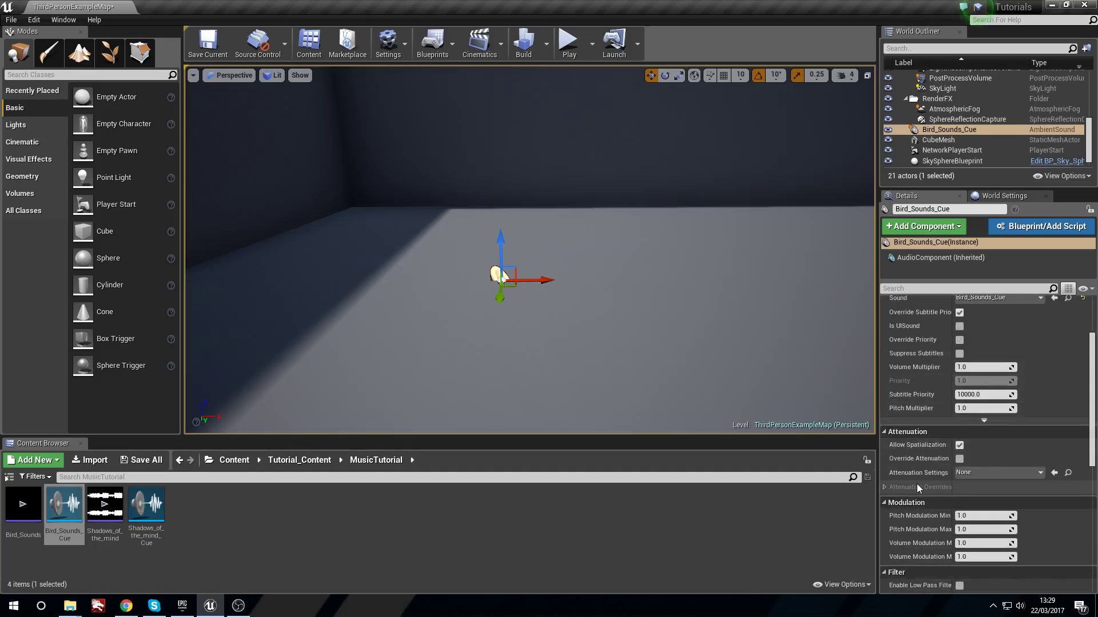
{"action": "left_click", "coordinate": [959, 459]}
Set the Bird_Sounds_Cue attenuation override radius to about 567 and the falloff distance to about 341
{"action": "key", "text": "f"}
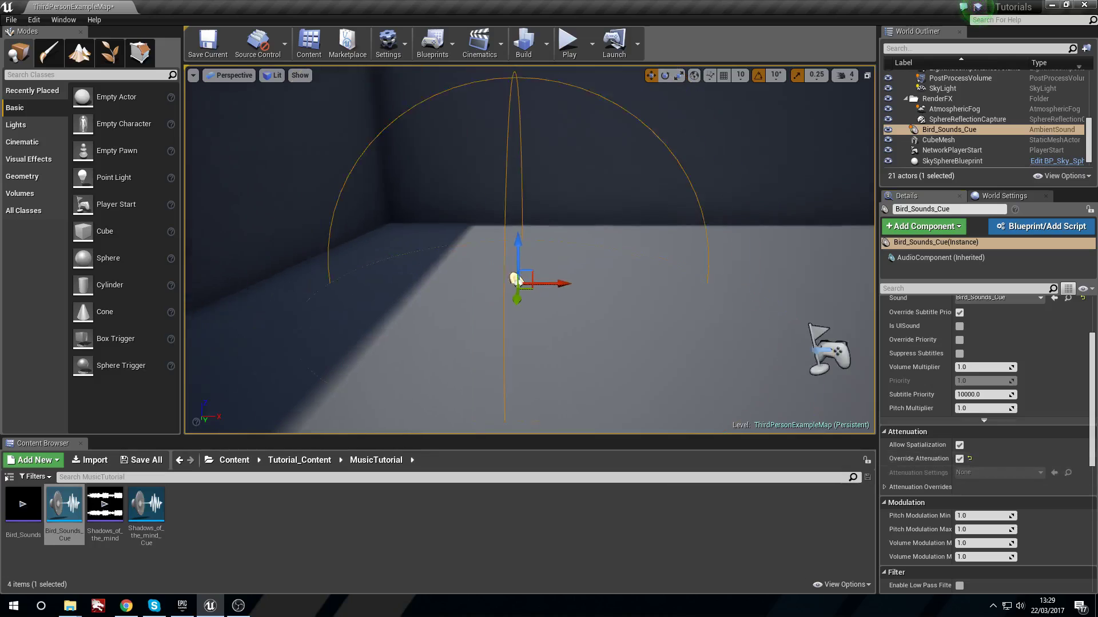
{"action": "key", "text": "s"}
{"action": "right_click_drag", "start_coordinate": [529, 250], "coordinate": [580, 254]}
{"action": "key", "text": "w"}
{"action": "key", "text": "s"}
{"action": "key", "text": "d"}
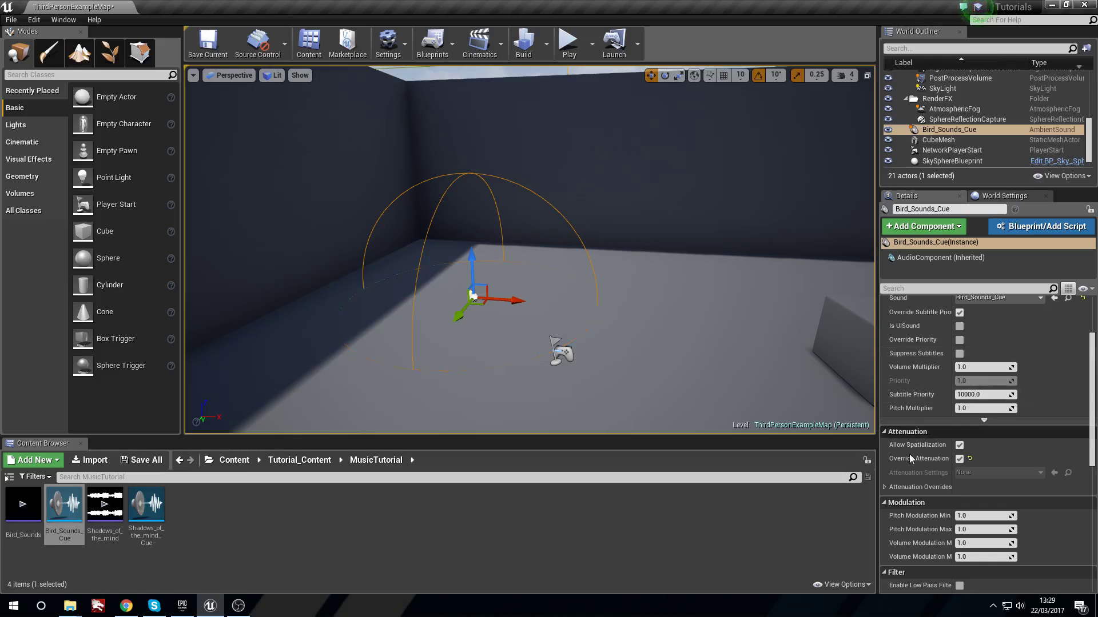
{"action": "left_click", "coordinate": [886, 487]}
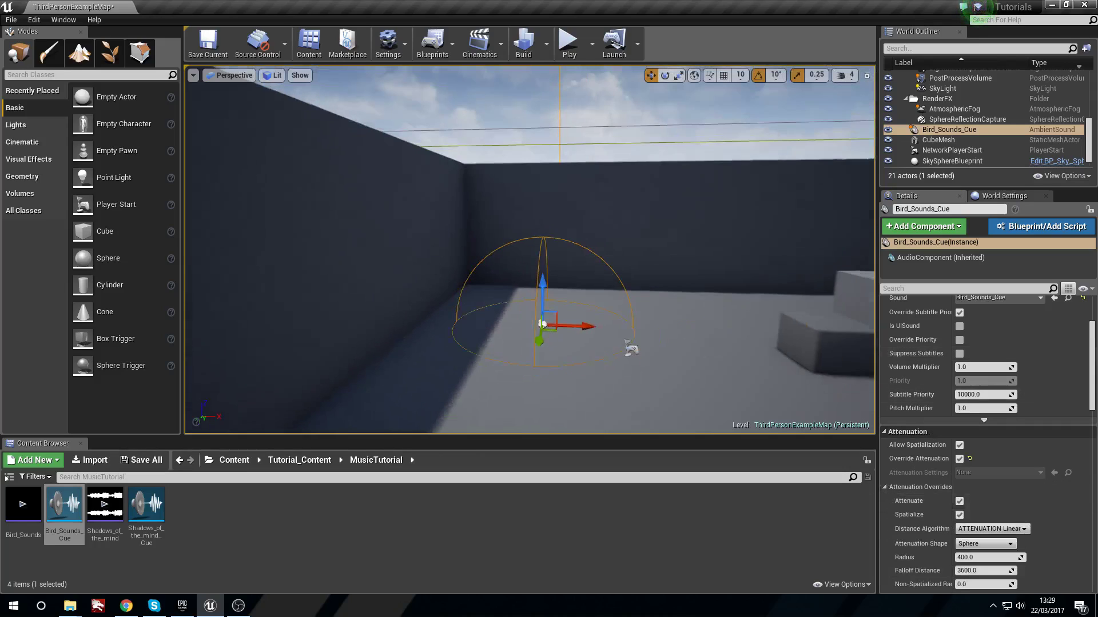
{"action": "right_click_drag", "start_coordinate": [576, 324], "coordinate": [565, 303]}
{"action": "key", "text": "d"}
{"action": "key", "text": "s"}
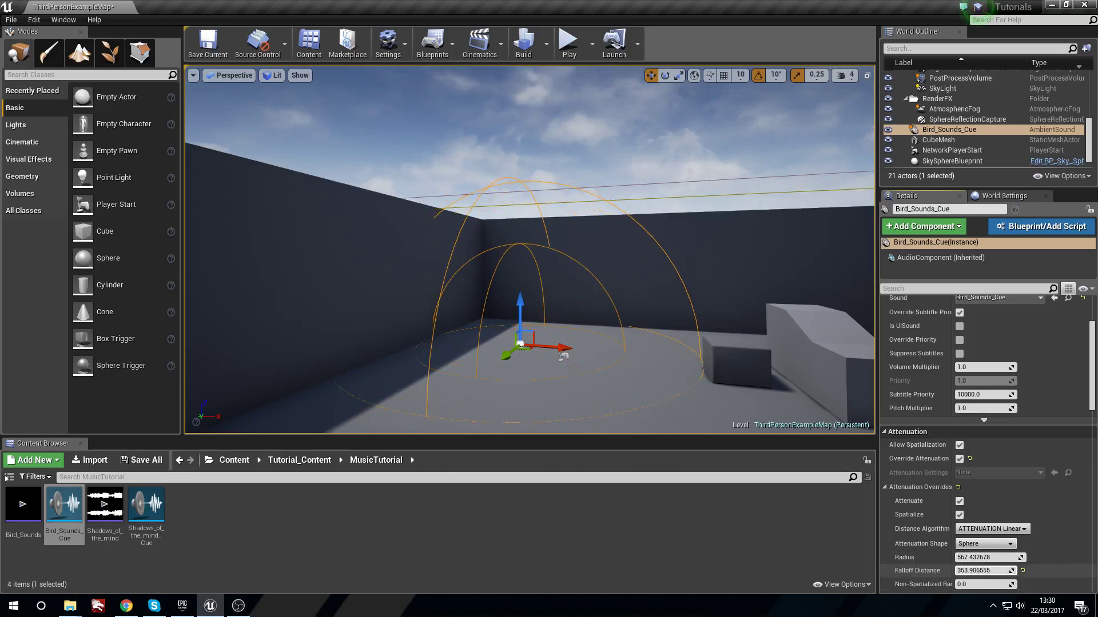
{"action": "right_click_drag", "start_coordinate": [659, 337], "coordinate": [600, 373]}
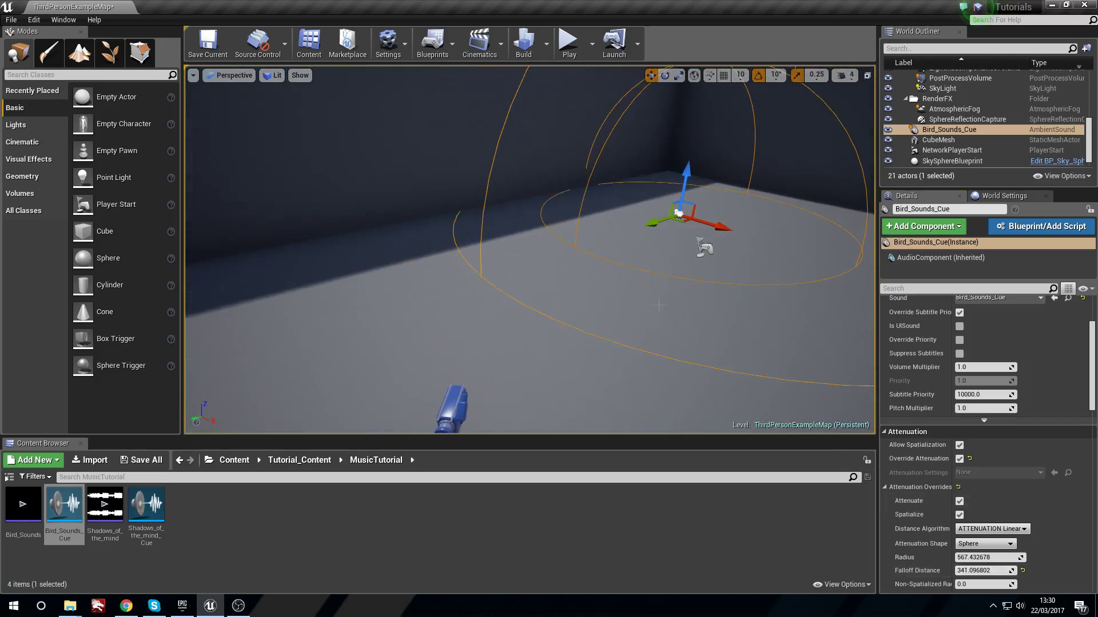
{"action": "right_click_drag", "start_coordinate": [659, 305], "coordinate": [697, 297]}
Enable Auto Activate on the placed Bird_Sounds_Cue actor
{"action": "scroll", "coordinate": [1030, 464], "scroll_direction": "down", "scroll_amount": 10}
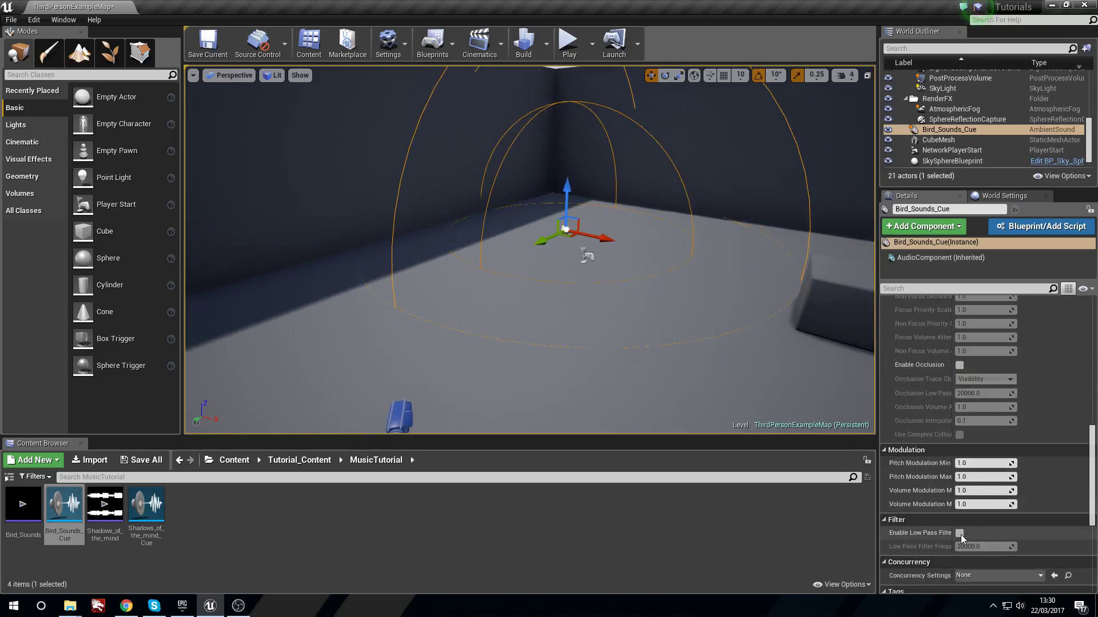
{"action": "scroll", "coordinate": [938, 491], "scroll_direction": "down", "scroll_amount": 6}
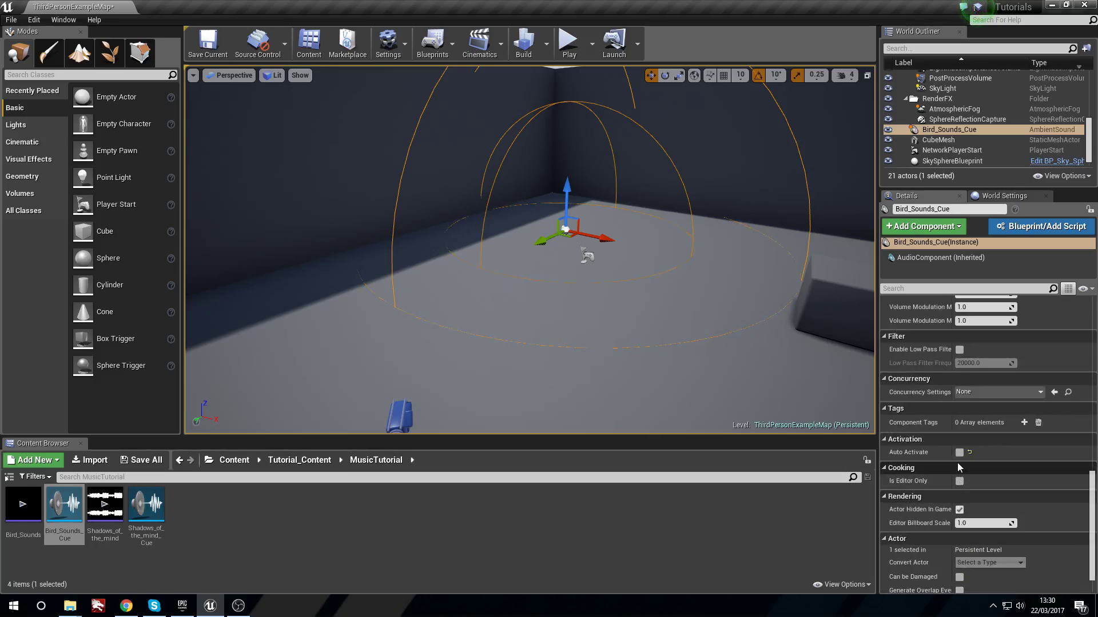
{"action": "left_click", "coordinate": [959, 454]}
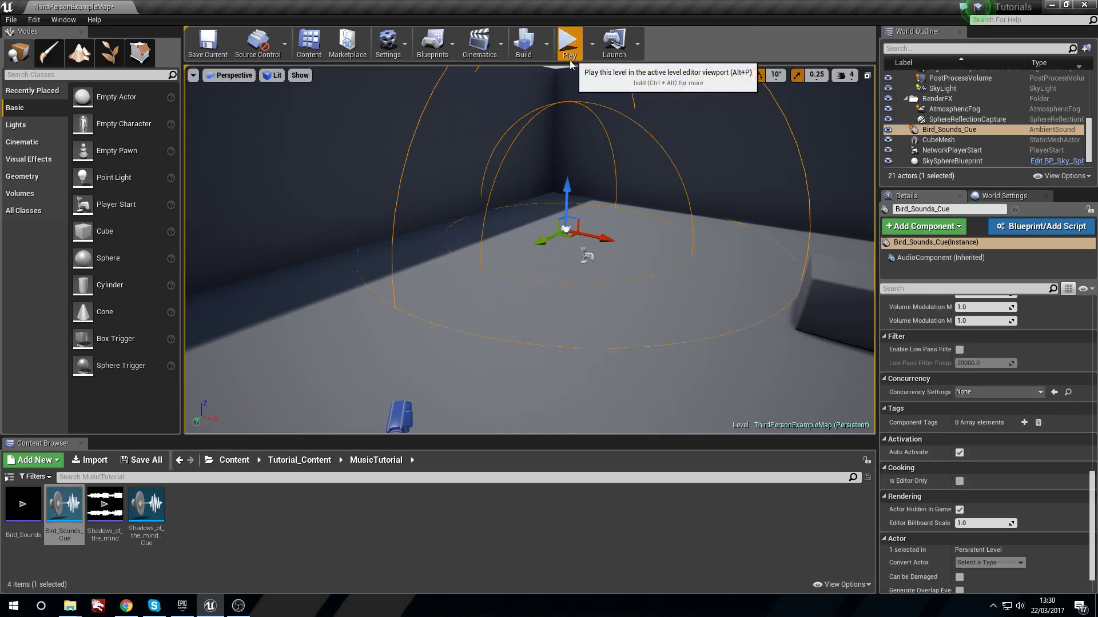
Play-test the level, running in and out of the Bird_Sounds_Cue attenuation radius near the corner to hear the falloff
{"action": "left_click", "coordinate": [568, 43]}
{"action": "key", "text": "a"}
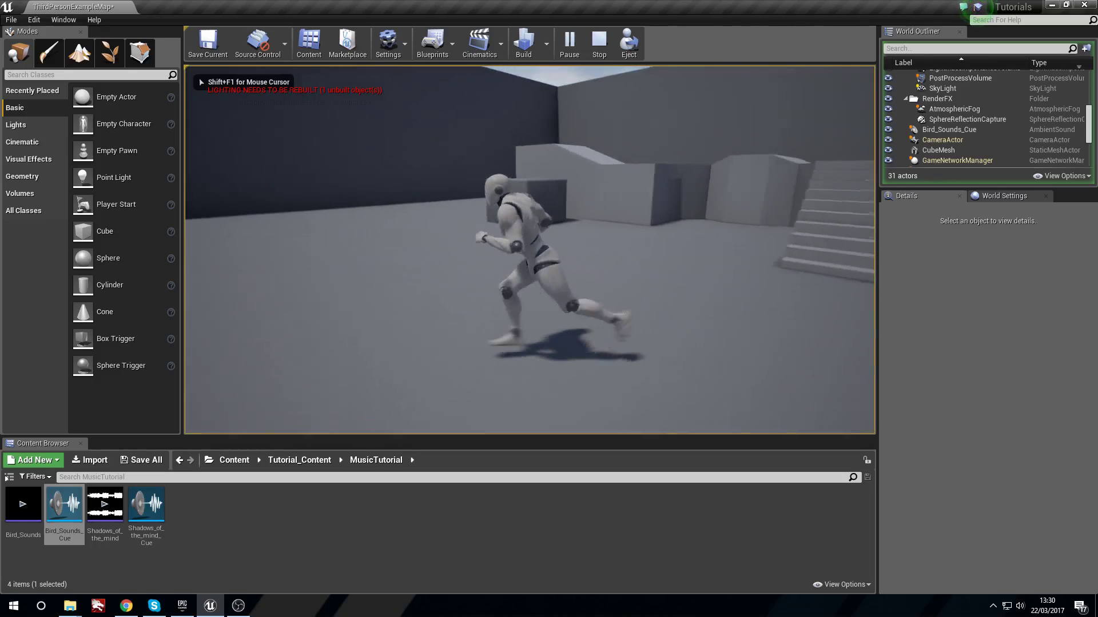
{"action": "key", "text": "w"}
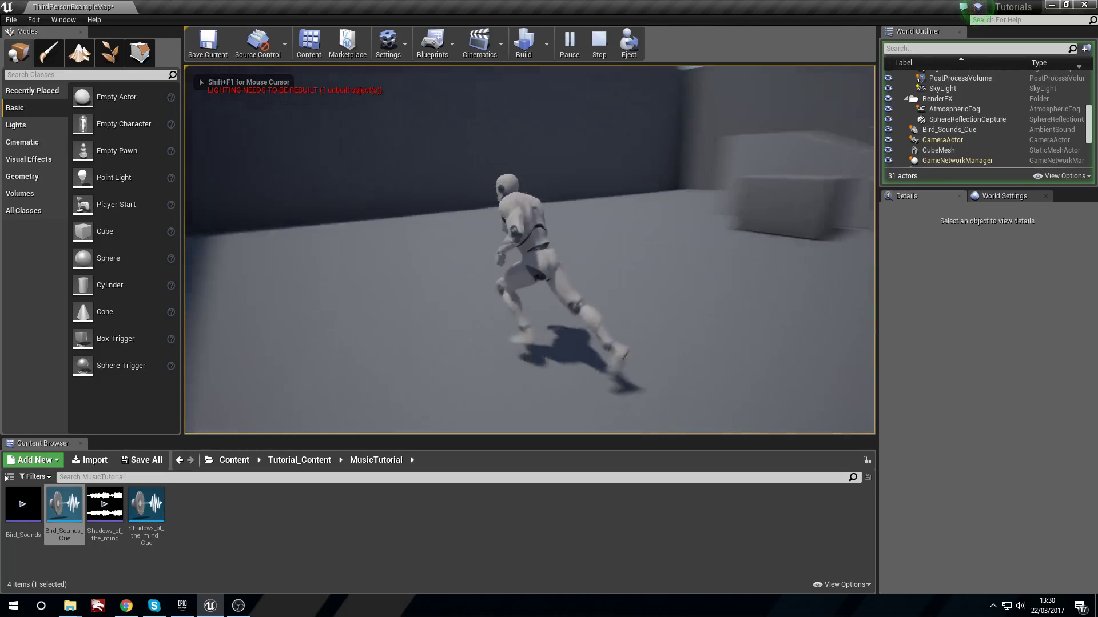
{"action": "key", "text": "d"}
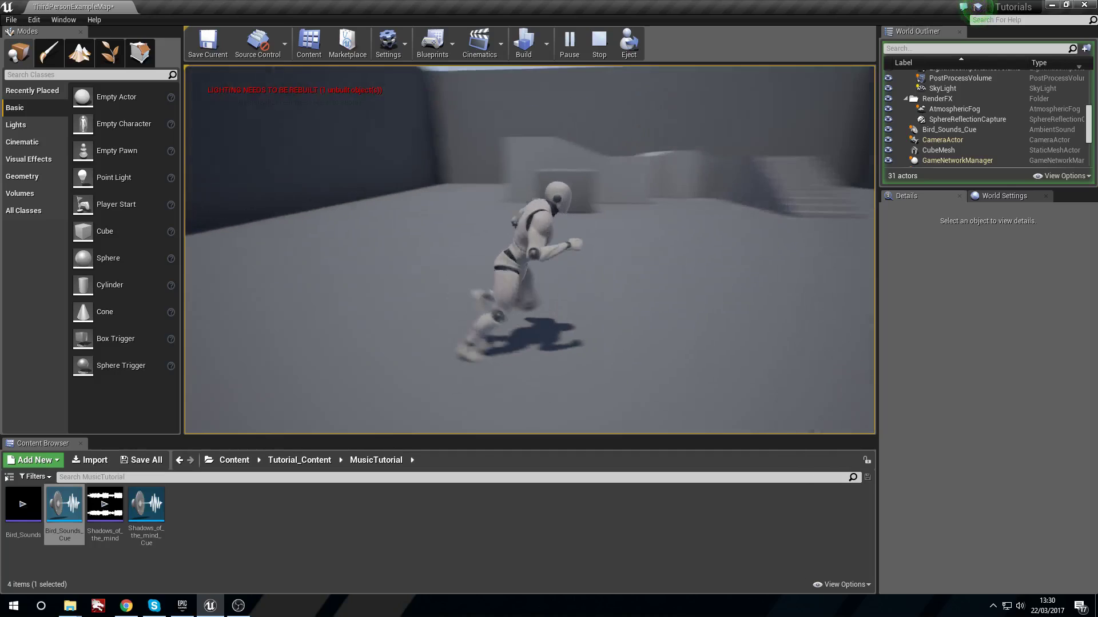
{"action": "key", "text": "a"}
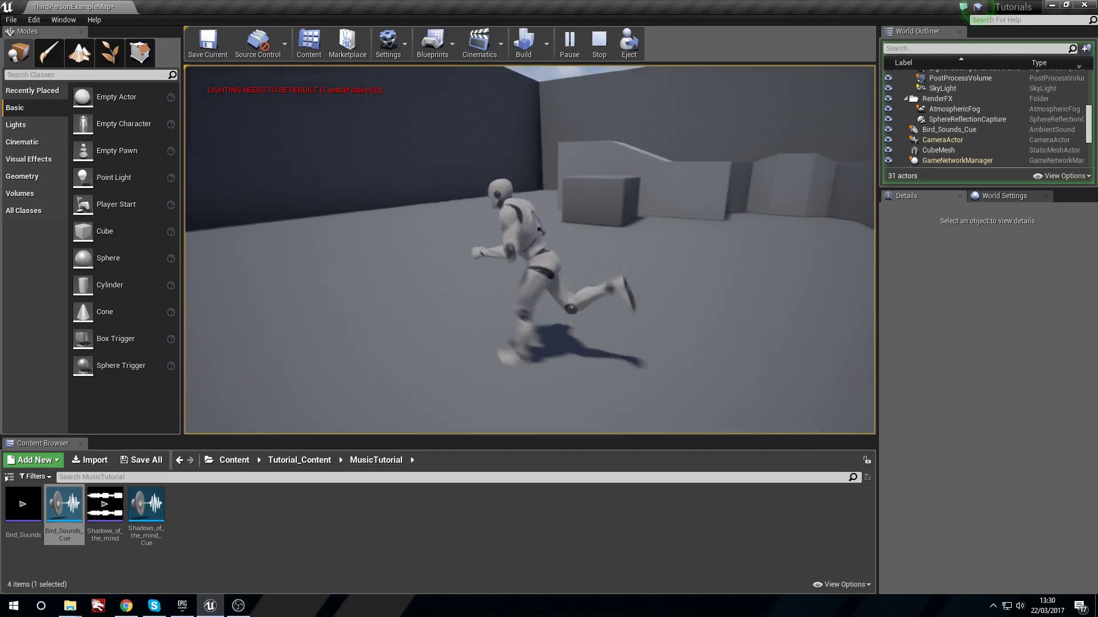
{"action": "key", "text": "d"}
{"action": "key", "text": "w"}
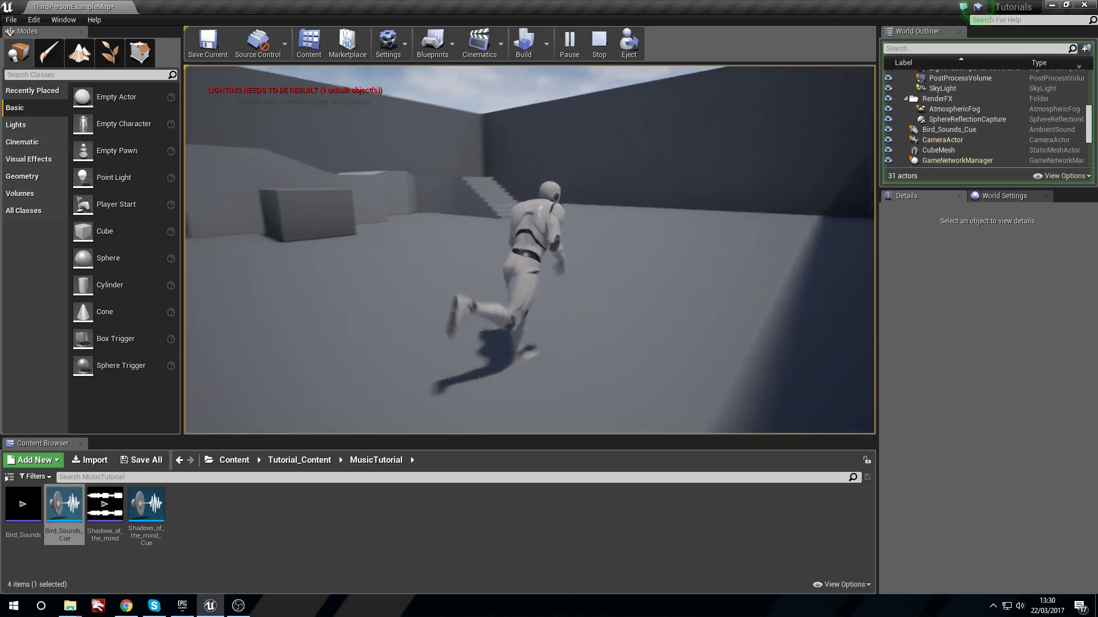
{"action": "key", "text": "a"}
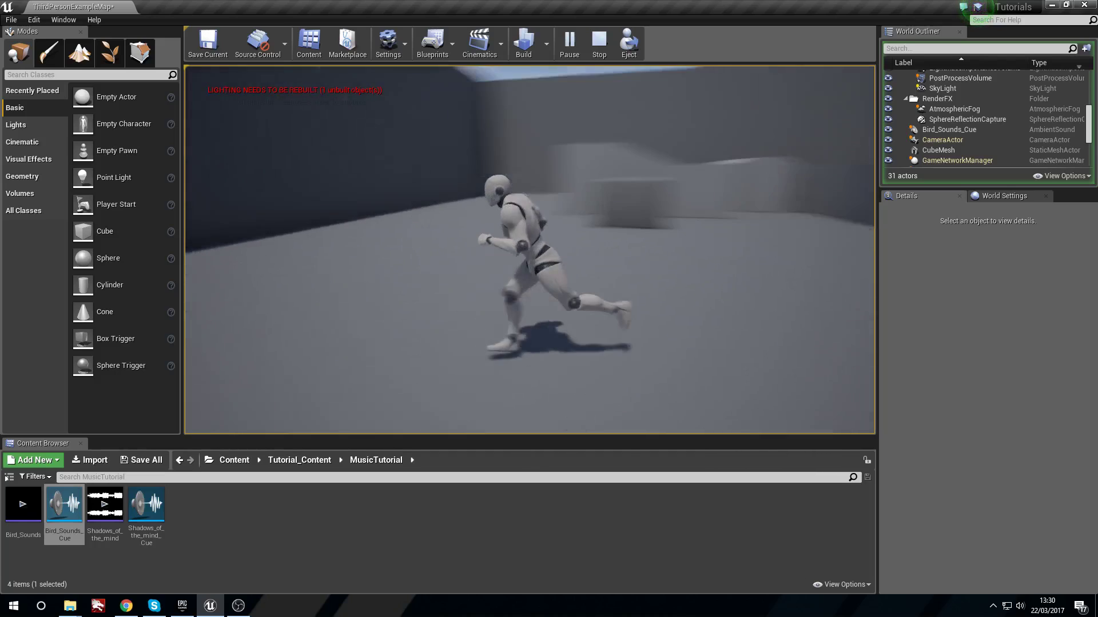
{"action": "key", "text": "s"}
{"action": "key", "text": "d"}
{"action": "key", "text": "w"}
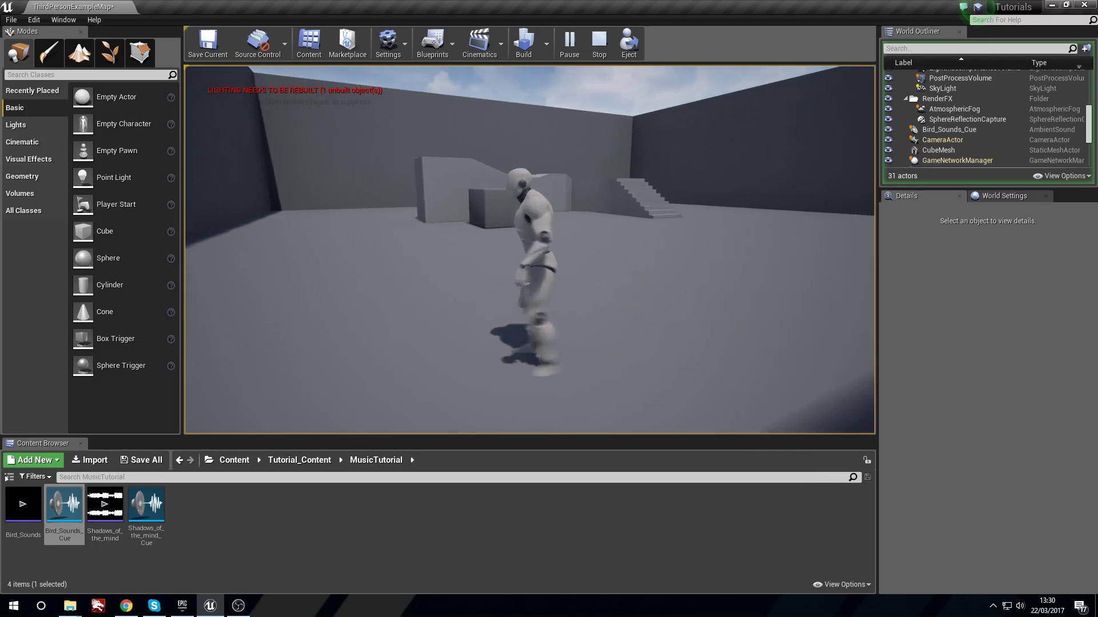
{"action": "key", "text": "s"}
{"action": "key", "text": "a"}
{"action": "key", "text": "d"}
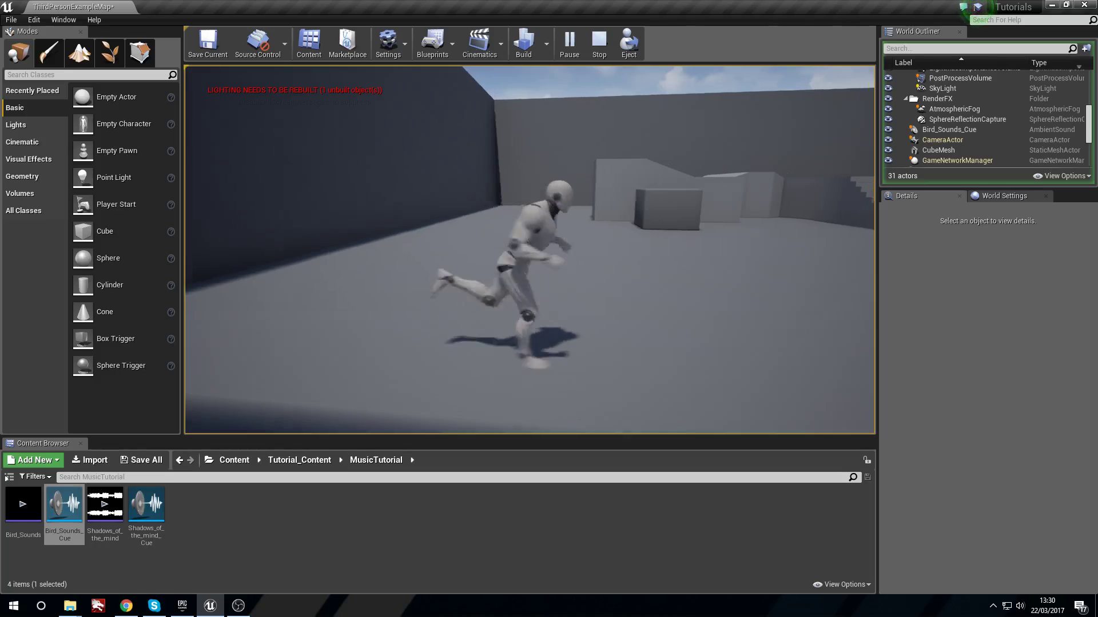
{"action": "key", "text": "s"}
{"action": "key", "text": "d"}
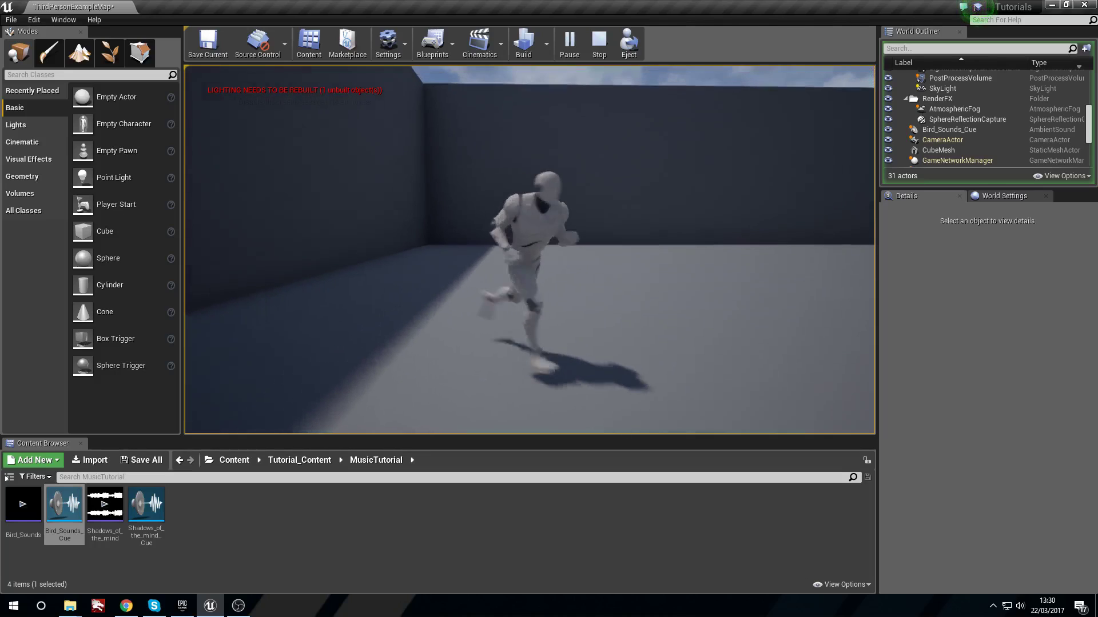
{"action": "key", "text": "w"}
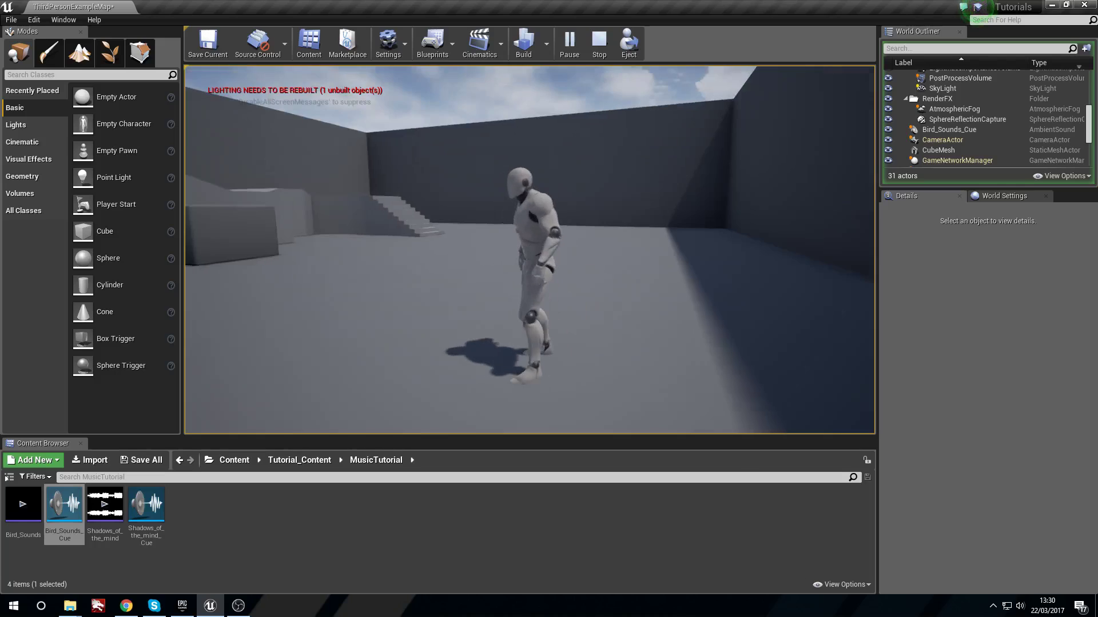
{"action": "key", "text": "a"}
{"action": "key", "text": "s"}
{"action": "key", "text": "w"}
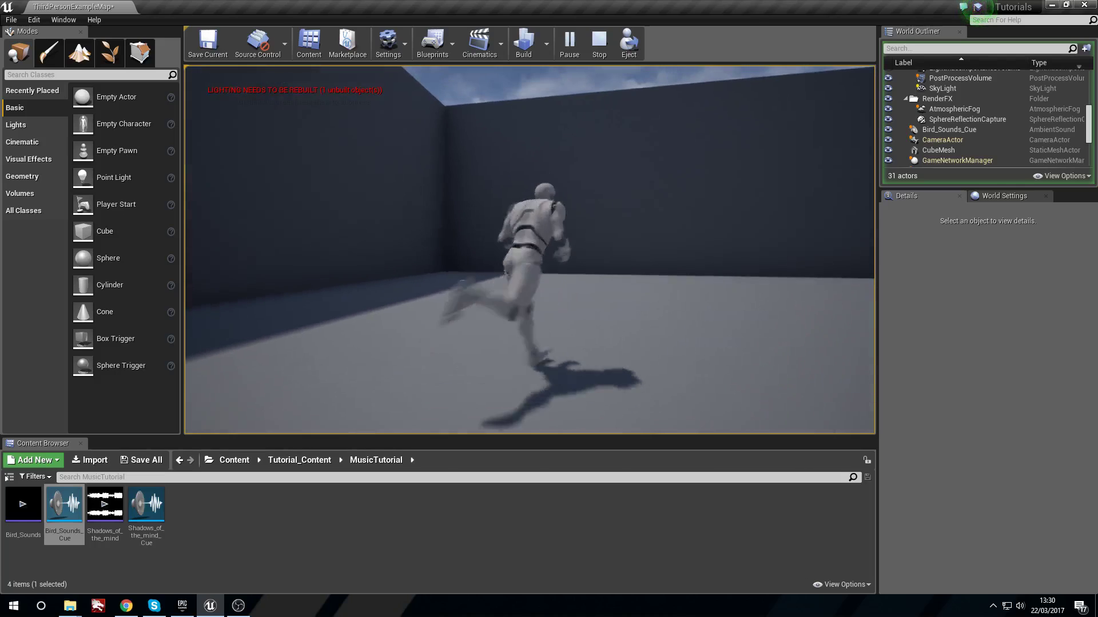
{"action": "key", "text": "w"}
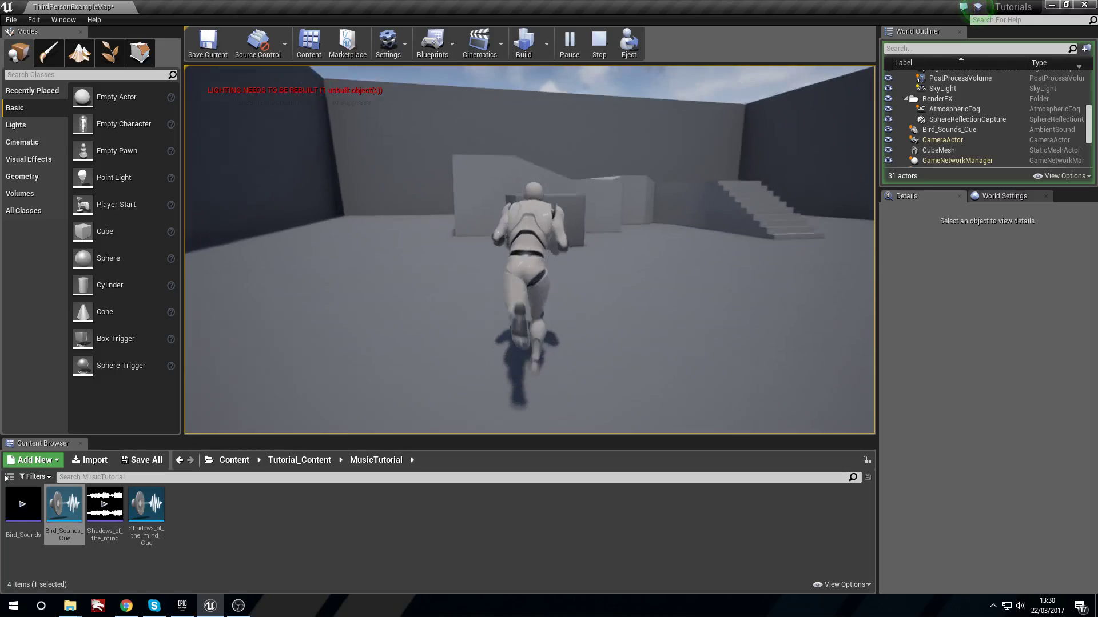
{"action": "key", "text": "w"}
{"action": "key", "text": "space"}
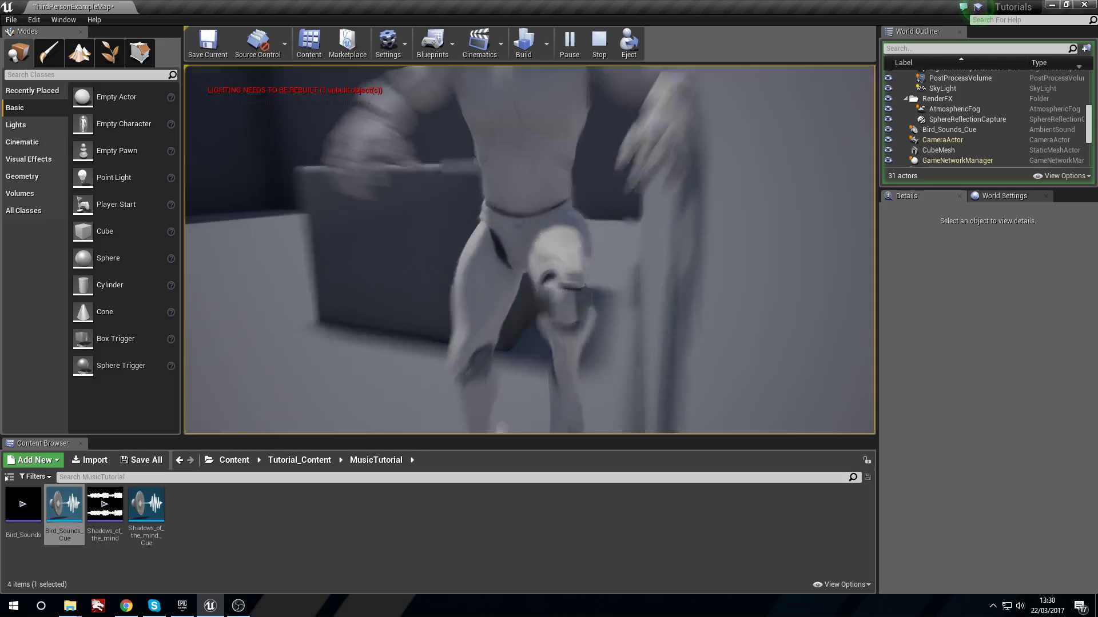
{"action": "key", "text": "Escape"}
Examine the Bird_Sounds_Cue attenuation spheres around the corner from several angles, alongside the radius and falloff distance settings
{"action": "key", "text": "f"}
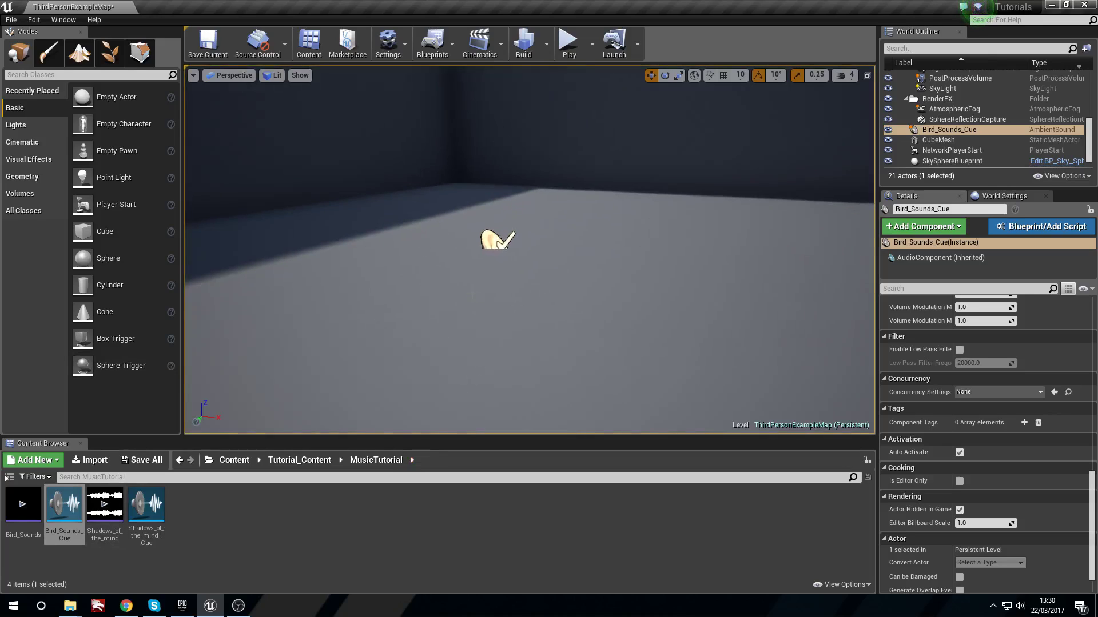
{"action": "key", "text": "s"}
{"action": "right_click_drag", "start_coordinate": [548, 246], "coordinate": [517, 249]}
{"action": "scroll", "coordinate": [1043, 380], "scroll_direction": "down", "scroll_amount": 3}
{"action": "scroll", "coordinate": [1040, 416], "scroll_direction": "up", "scroll_amount": 10}
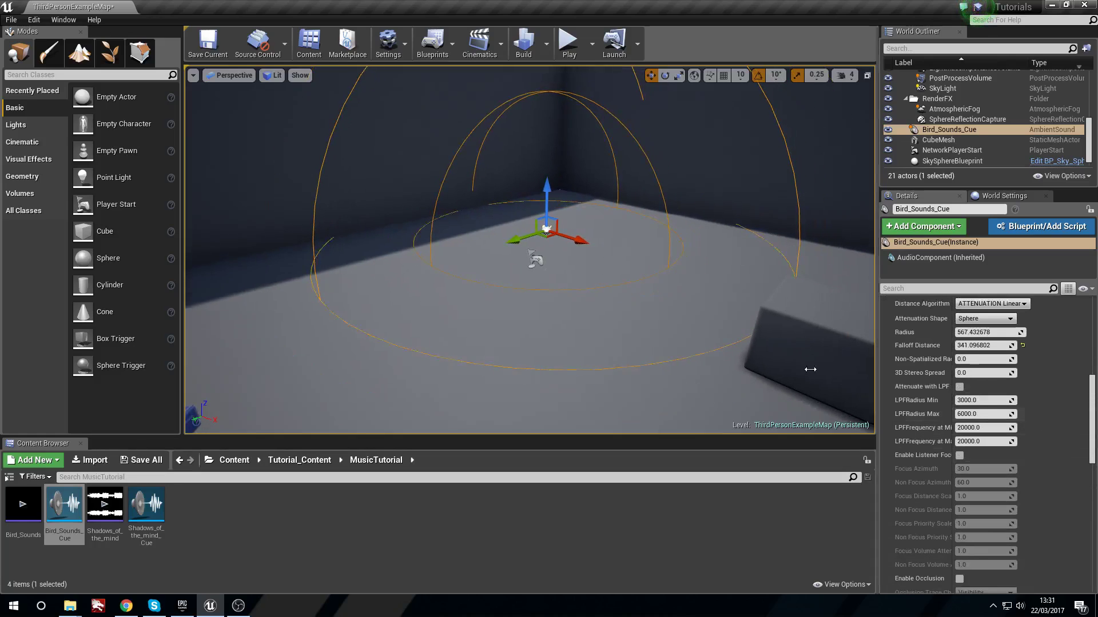
{"action": "key", "text": "d"}
{"action": "right_click_drag", "start_coordinate": [811, 369], "coordinate": [726, 372]}
{"action": "key", "text": "s"}
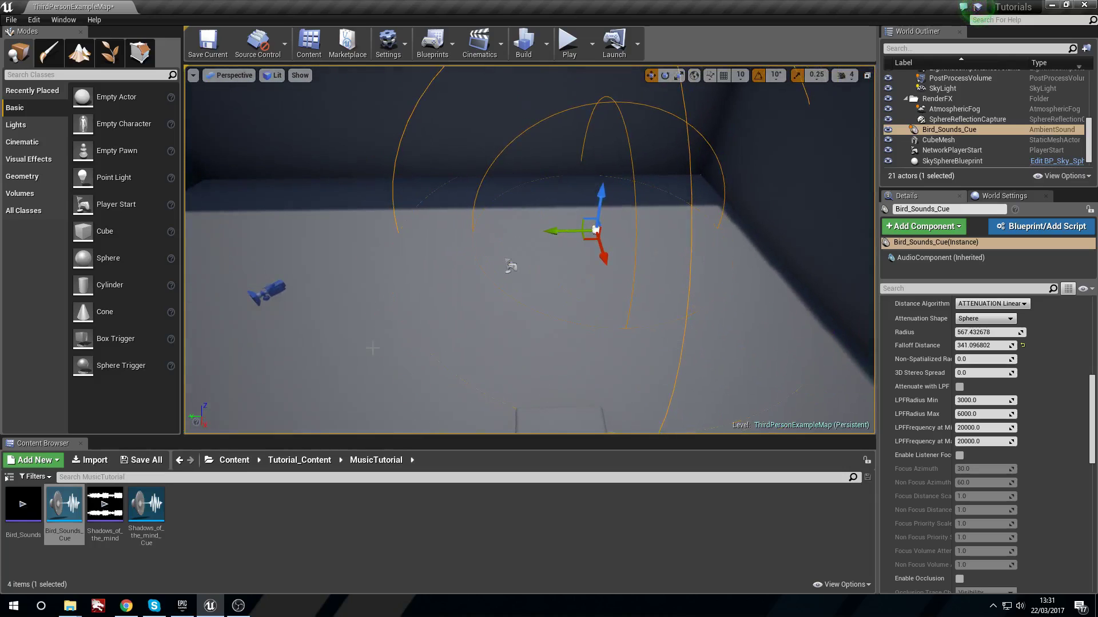
{"action": "key", "text": "a"}
{"action": "right_click_drag", "start_coordinate": [372, 348], "coordinate": [481, 347]}
{"action": "key", "text": "a"}
{"action": "key", "text": "s"}
{"action": "key", "text": "w"}
{"action": "key", "text": "a"}
{"action": "right_click_drag", "start_coordinate": [743, 377], "coordinate": [754, 380]}
Review the remaining Bird_Sounds_Cue properties, from occlusion and modulation through activation to the sound settings
{"action": "scroll", "coordinate": [996, 385], "scroll_direction": "down", "scroll_amount": 6}
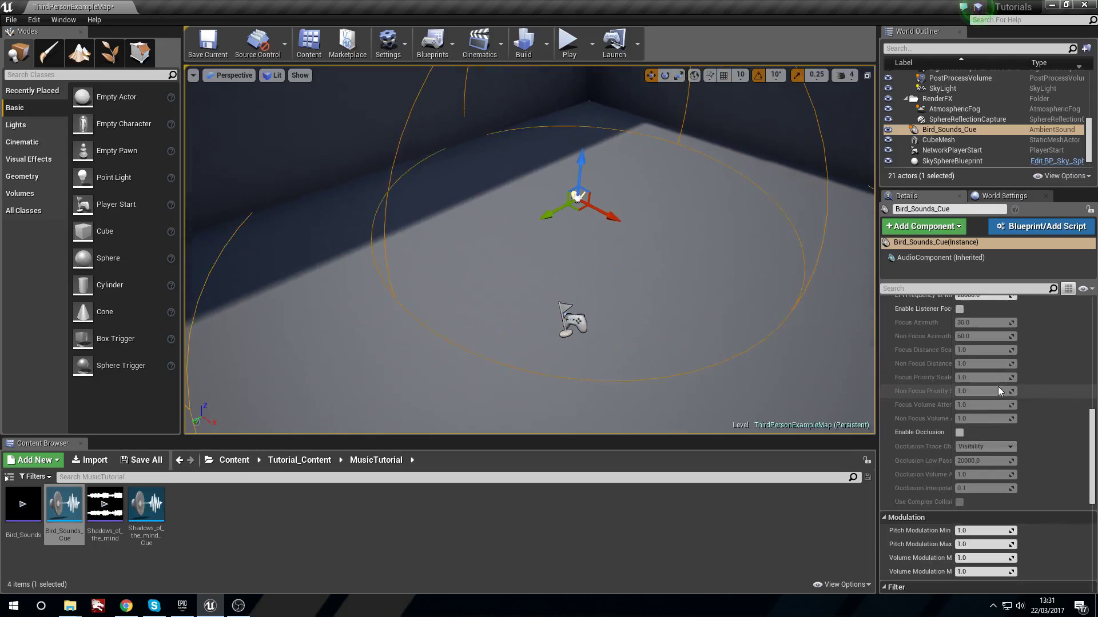
{"action": "scroll", "coordinate": [1058, 464], "scroll_direction": "down", "scroll_amount": 8}
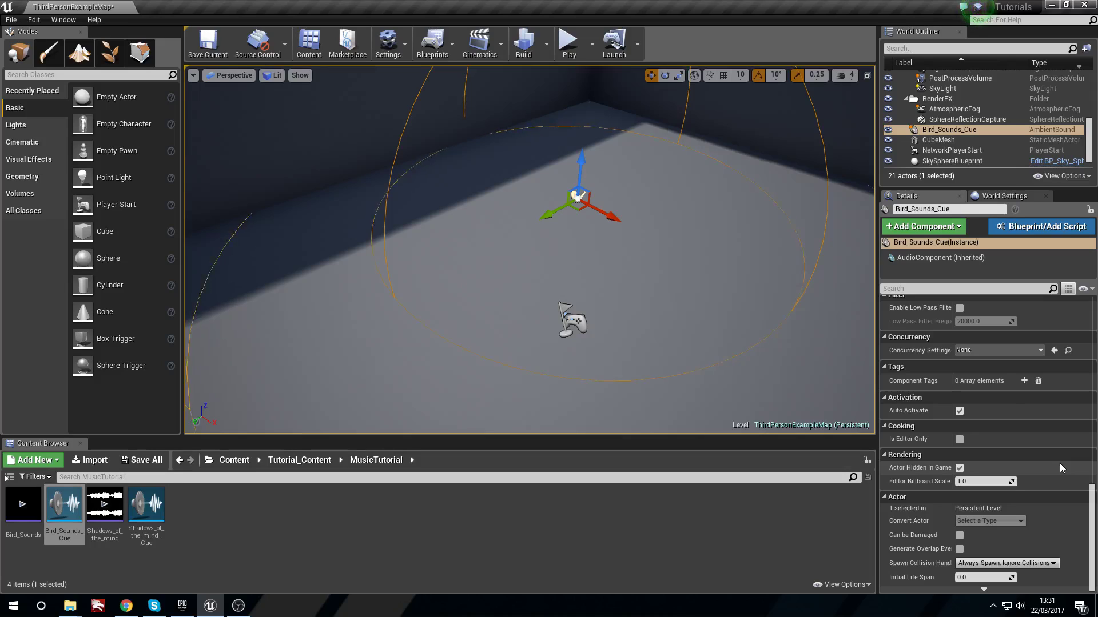
{"action": "scroll", "coordinate": [1059, 466], "scroll_direction": "up", "scroll_amount": 10}
{"action": "scroll", "coordinate": [1059, 463], "scroll_direction": "up", "scroll_amount": 5}
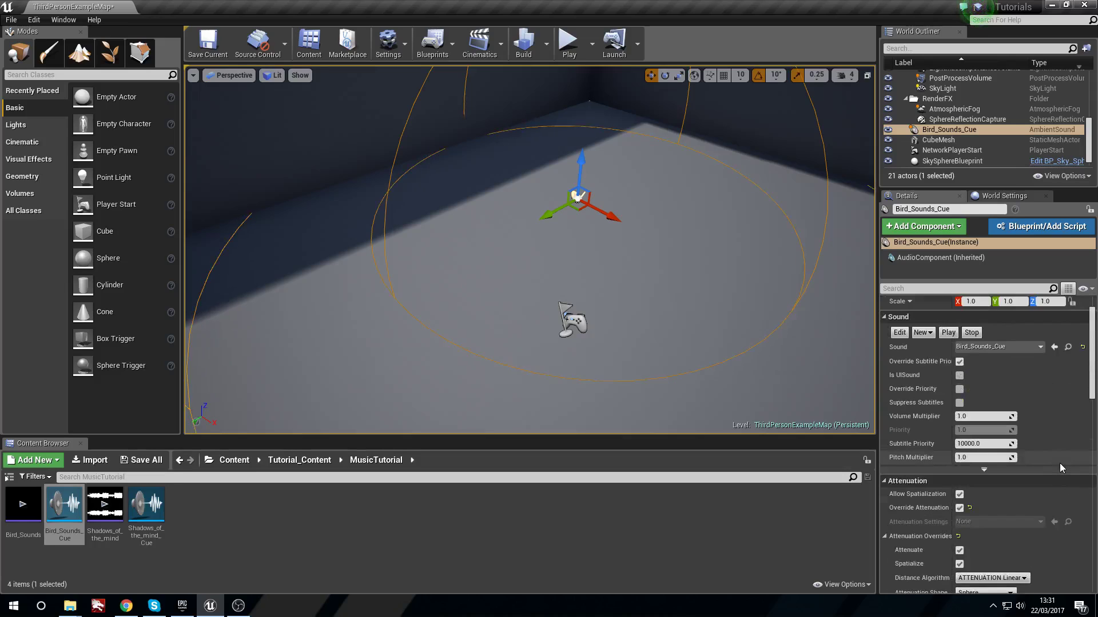
{"action": "right_click_drag", "start_coordinate": [653, 316], "coordinate": [653, 292]}
{"action": "right_click_drag", "start_coordinate": [548, 264], "coordinate": [618, 245]}
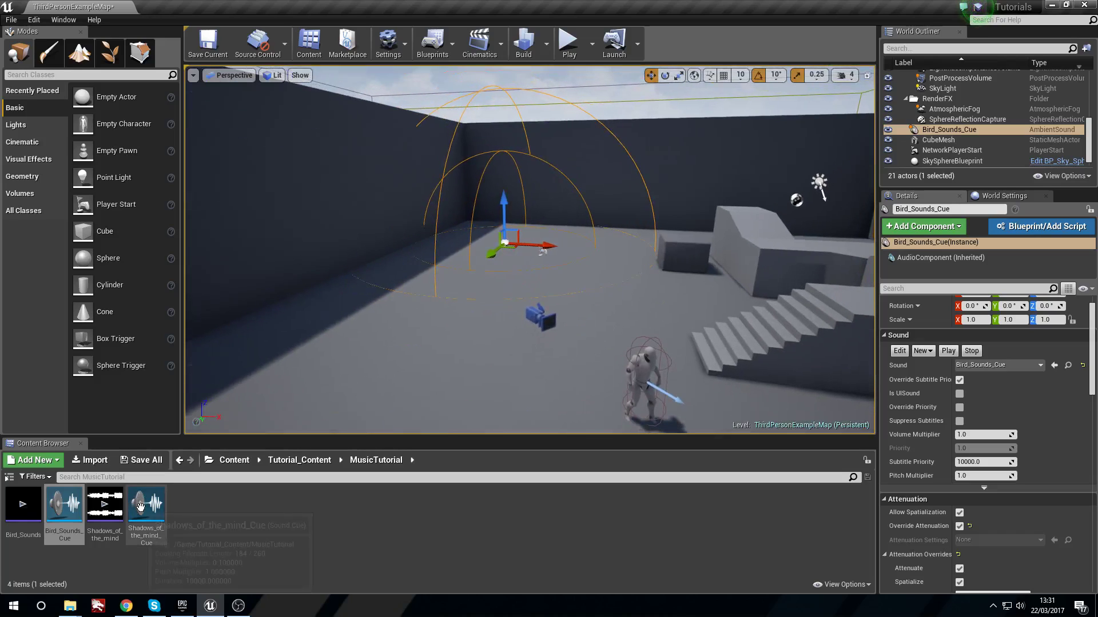
Change the Volume Multiplier of Shadows_of_the_mind_Cue, save the cue, and place it on the level floor
{"action": "double_click", "coordinate": [143, 507]}
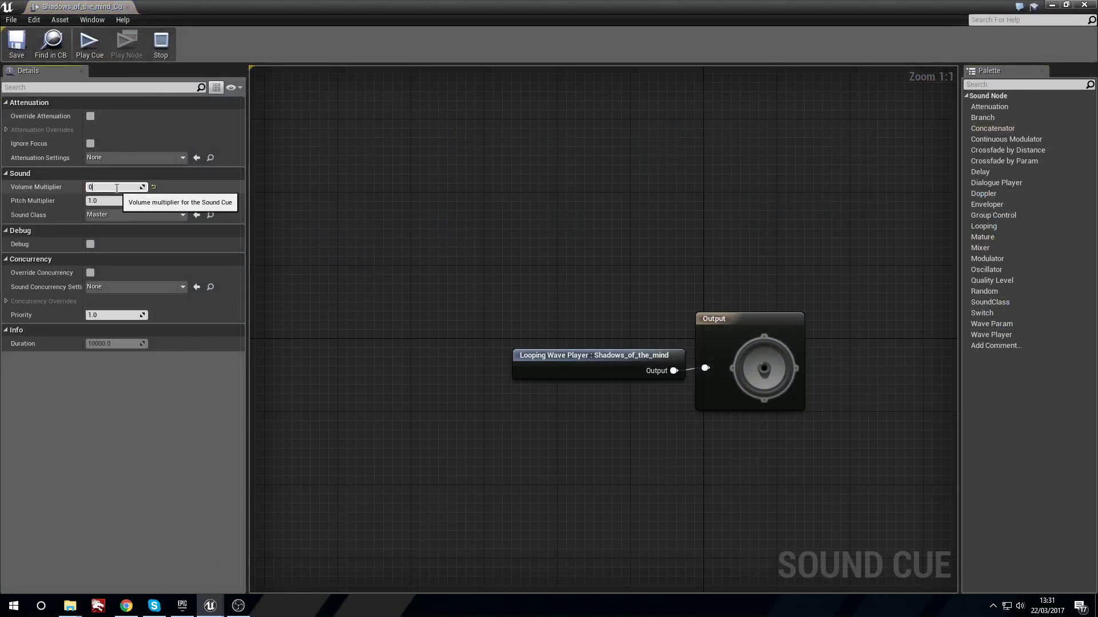
{"action": "left_click", "coordinate": [17, 49]}
{"action": "left_click", "coordinate": [1084, 4]}
{"action": "left_click_drag", "start_coordinate": [154, 509], "coordinate": [401, 380]}
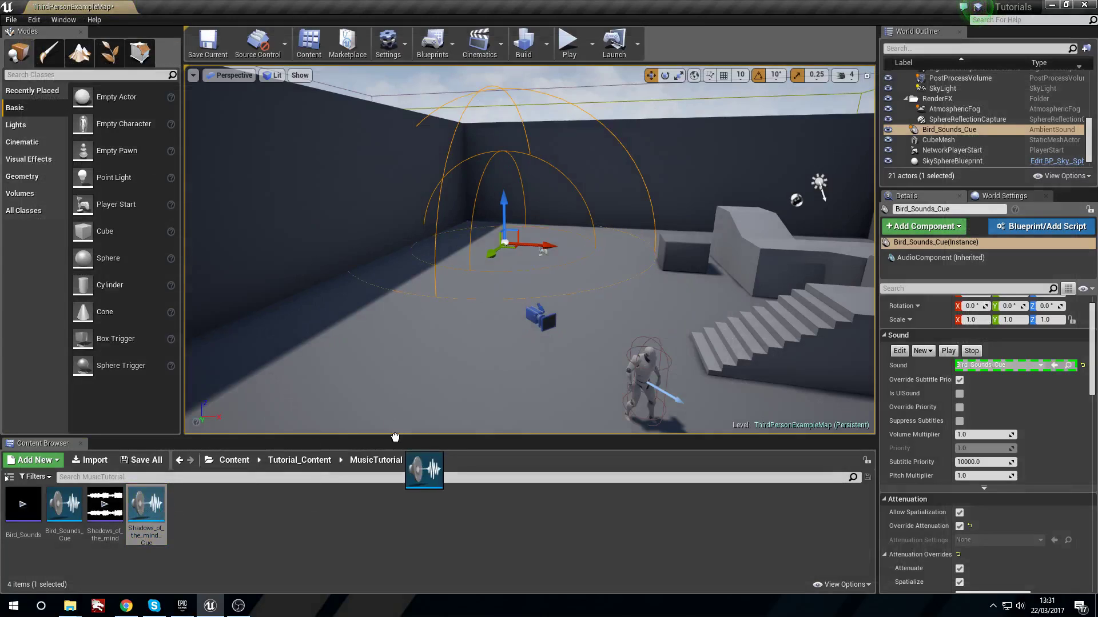
{"action": "left_click_drag", "start_coordinate": [395, 437], "coordinate": [394, 426]}
Play-test the level with the placed music cue, running in and out of the bird sound's range
{"action": "left_click", "coordinate": [568, 43]}
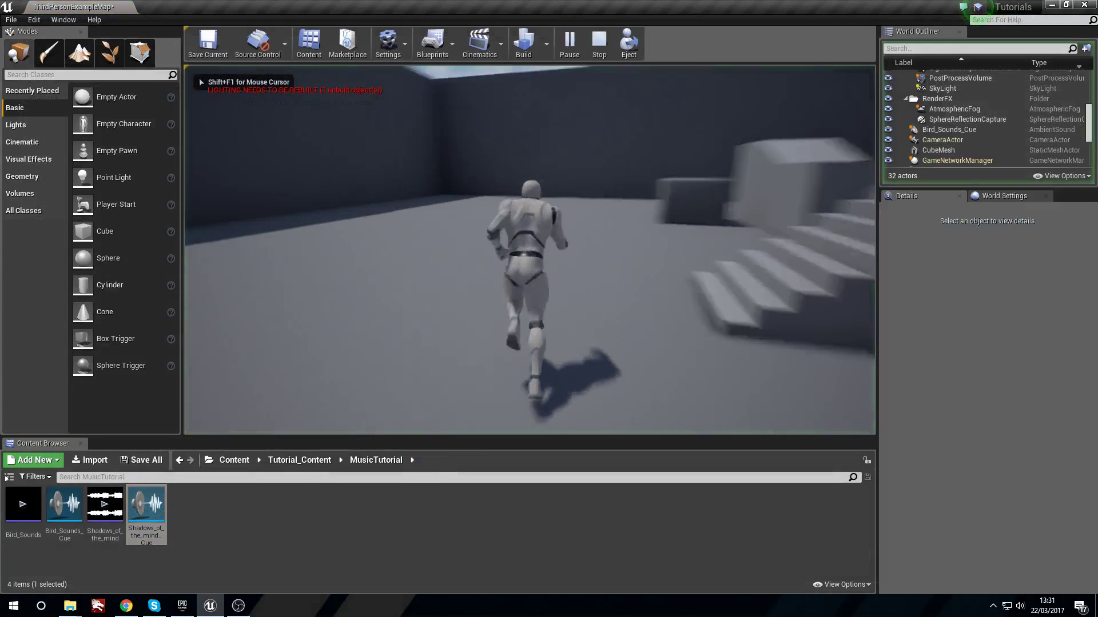
{"action": "key", "text": "d"}
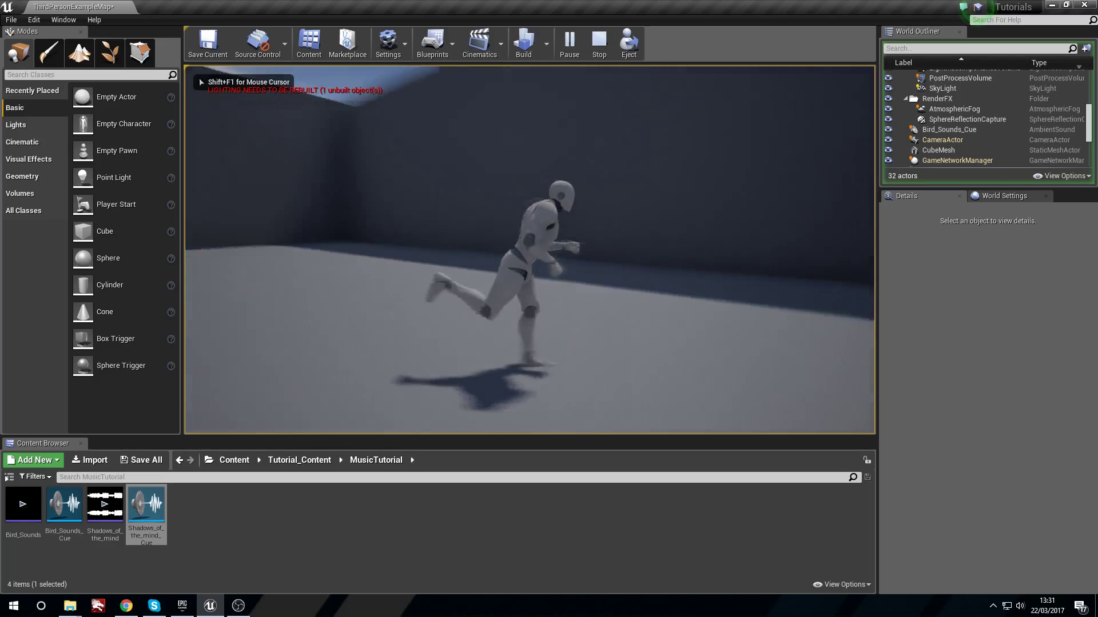
{"action": "key", "text": "s"}
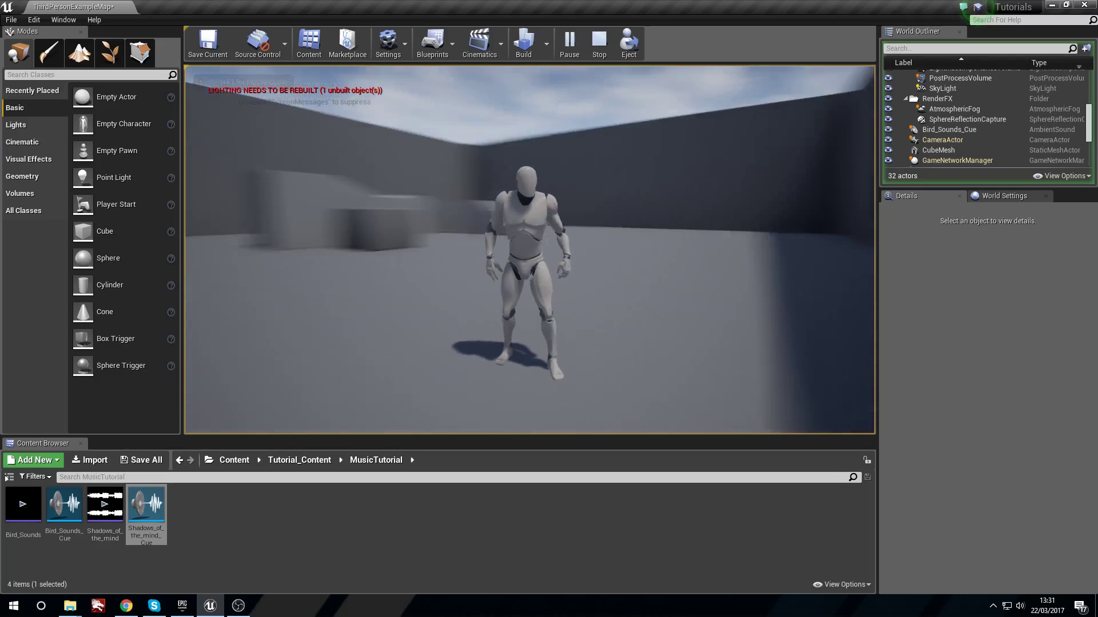
{"action": "key", "text": "w"}
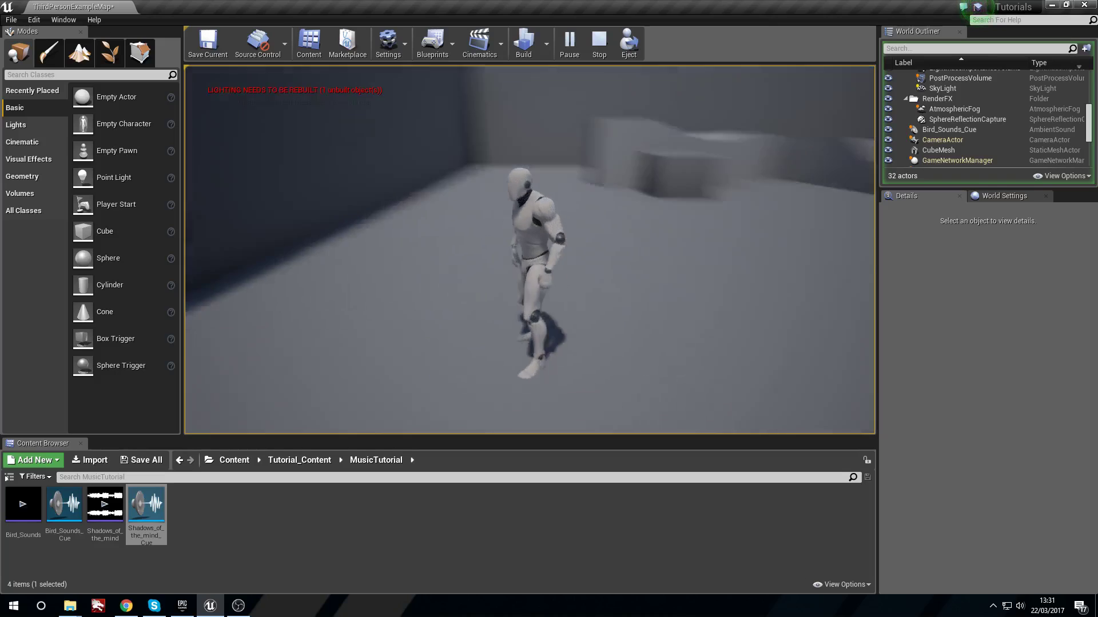
{"action": "key", "text": "s"}
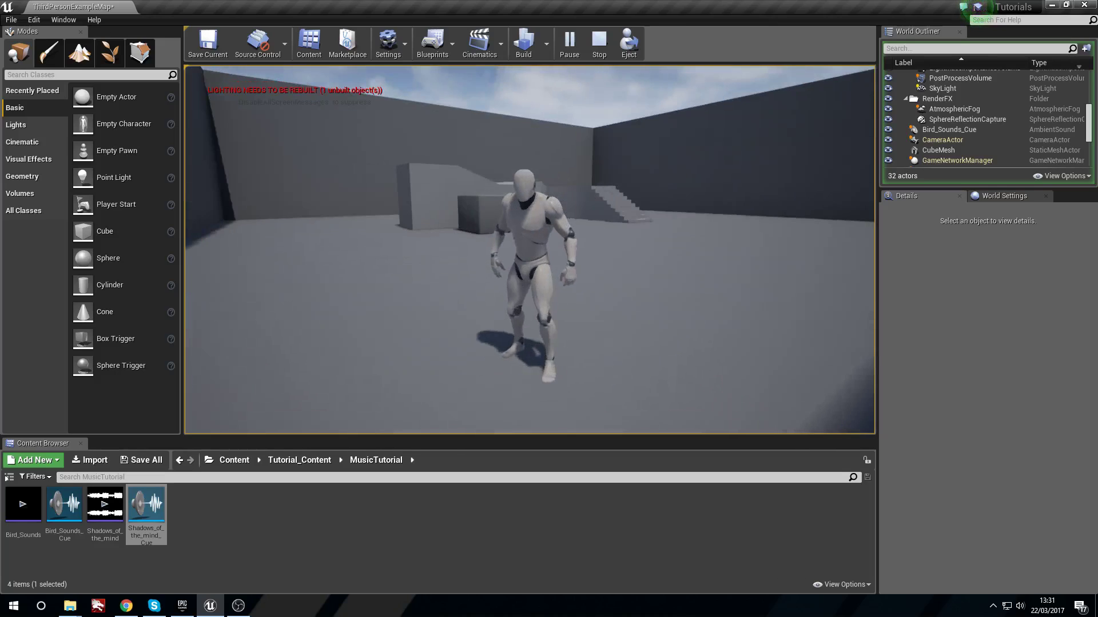
{"action": "key", "text": "d"}
{"action": "key", "text": "a"}
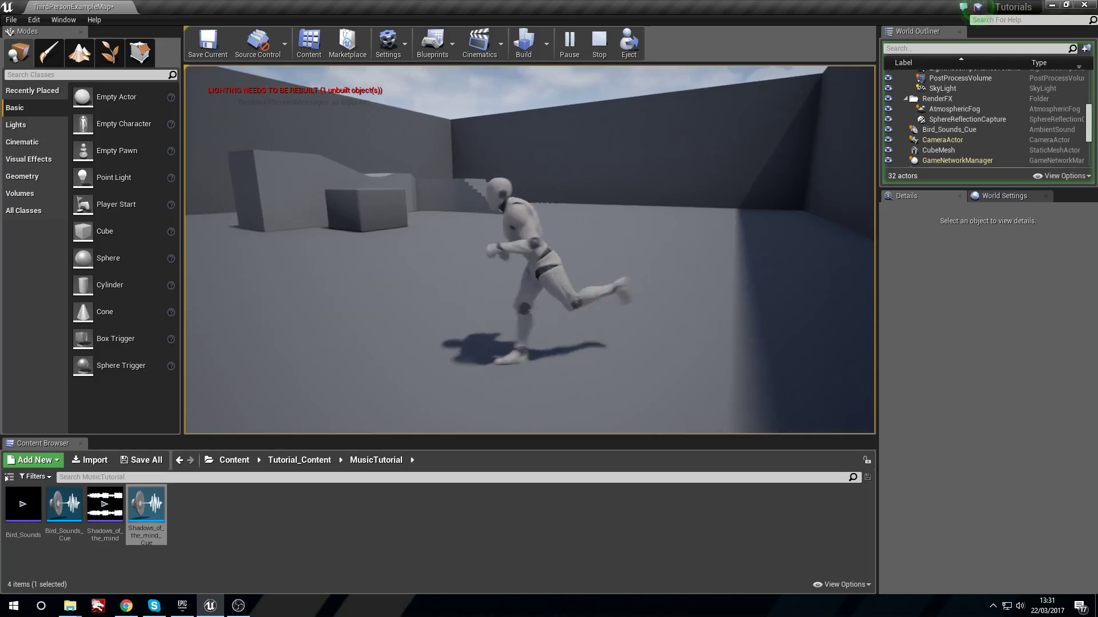
{"action": "key", "text": "d"}
{"action": "key", "text": "a"}
{"action": "key", "text": "d"}
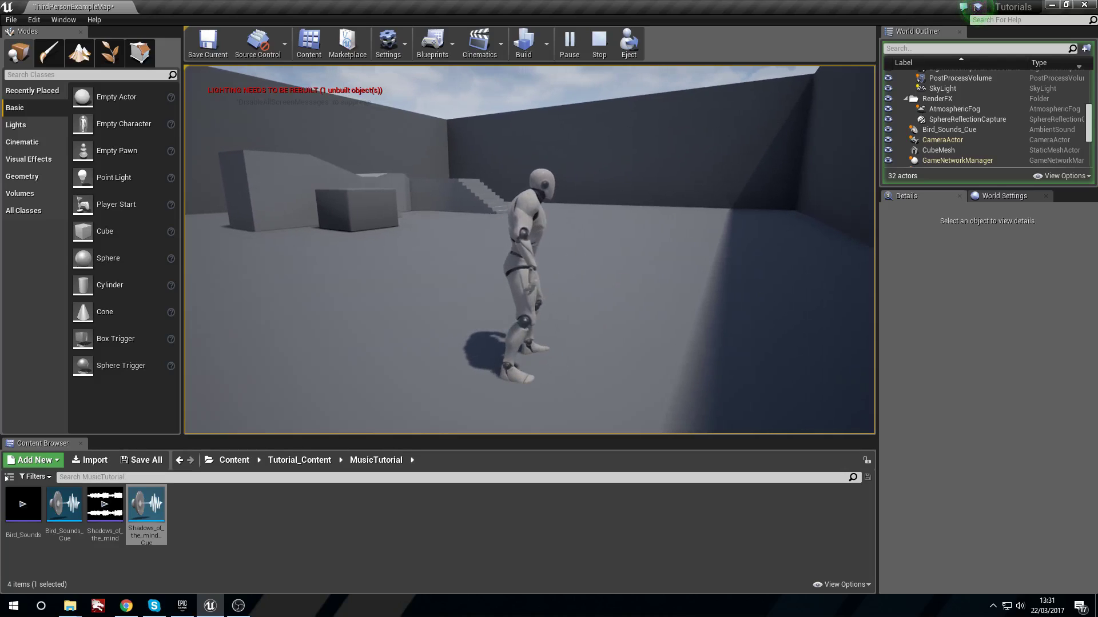
{"action": "key", "text": "s"}
{"action": "key", "text": "w"}
{"action": "key", "text": "a"}
{"action": "key", "text": "w"}
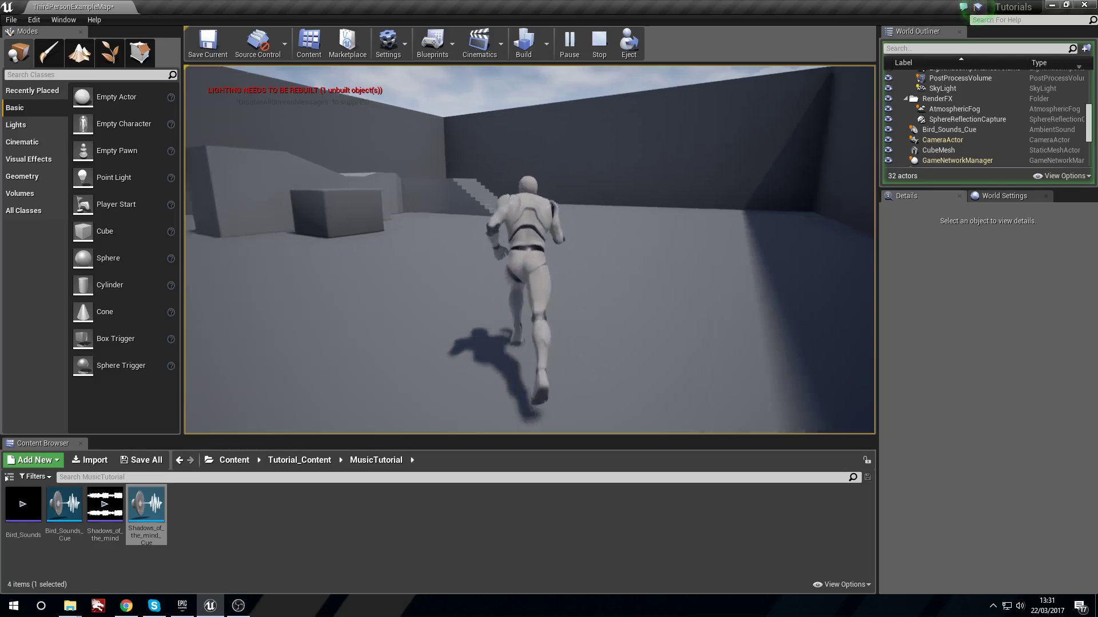
{"action": "key", "text": "Escape"}
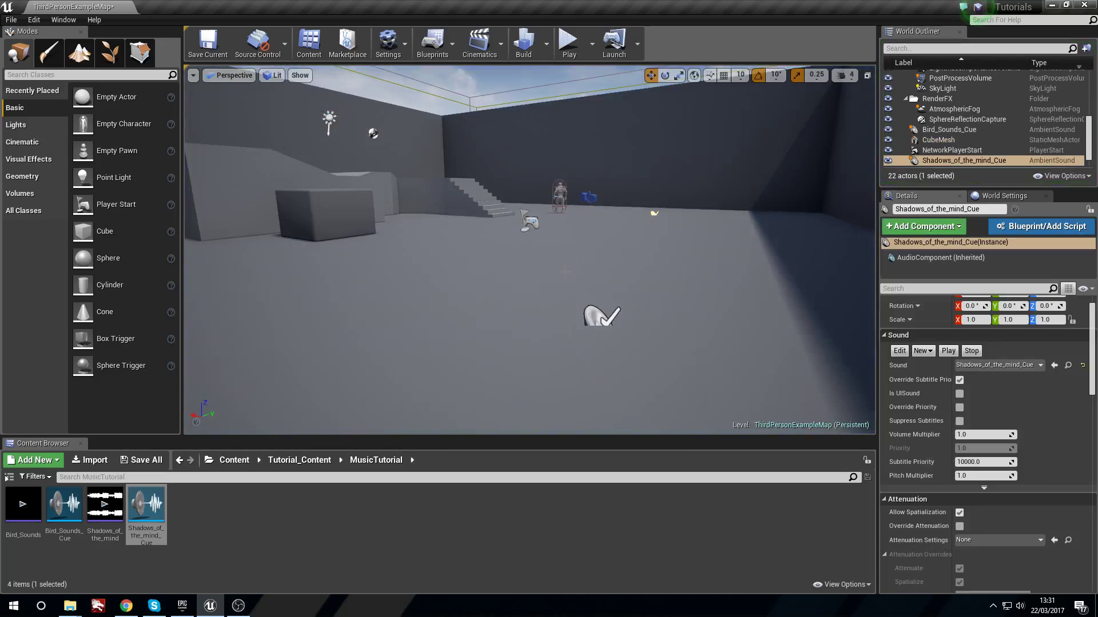
Play-test the level with the music cue again, running and jumping over the blocks and into the shaded corner
{"action": "key", "text": "w"}
{"action": "right_click_drag", "start_coordinate": [374, 278], "coordinate": [523, 298]}
{"action": "right_click_drag", "start_coordinate": [530, 250], "coordinate": [530, 249]}
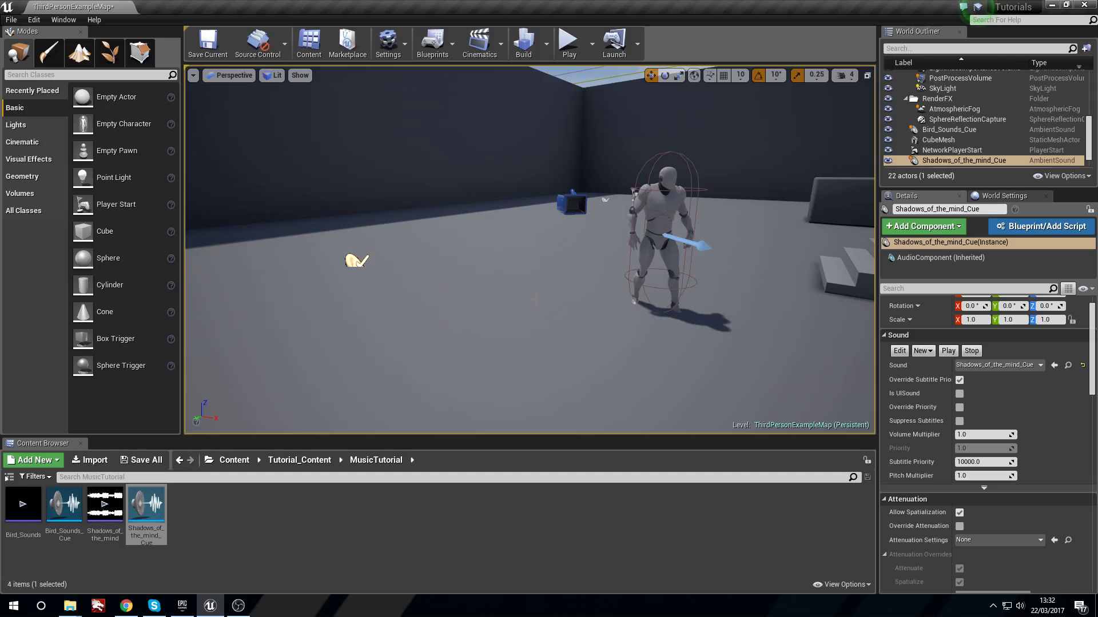
{"action": "right_click_drag", "start_coordinate": [529, 249], "coordinate": [589, 238]}
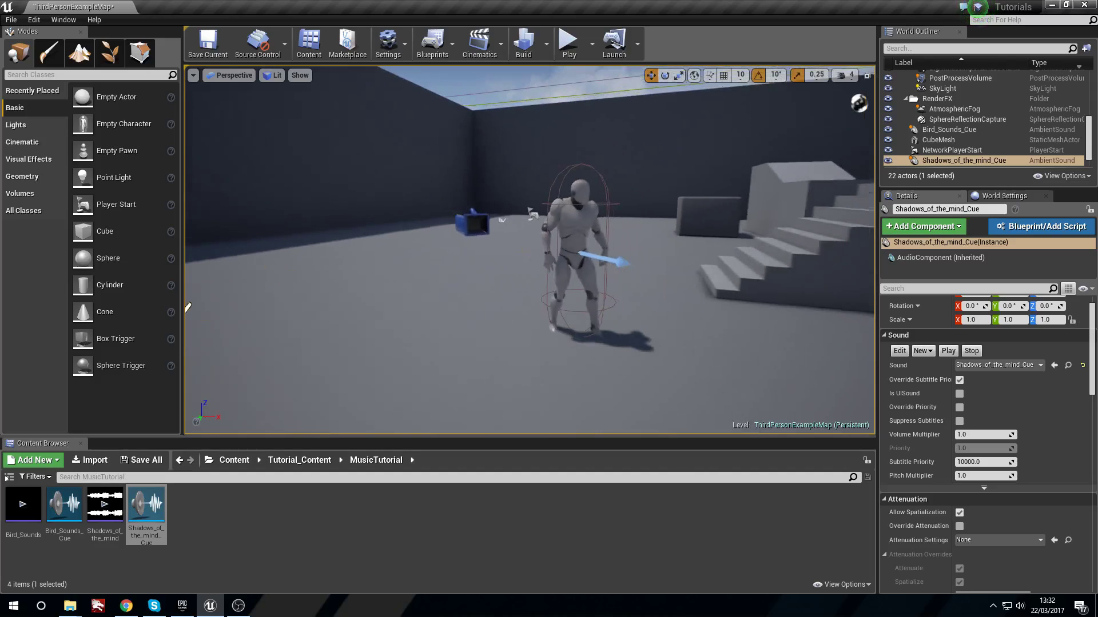
{"action": "left_click", "coordinate": [569, 43]}
{"action": "key", "text": "w"}
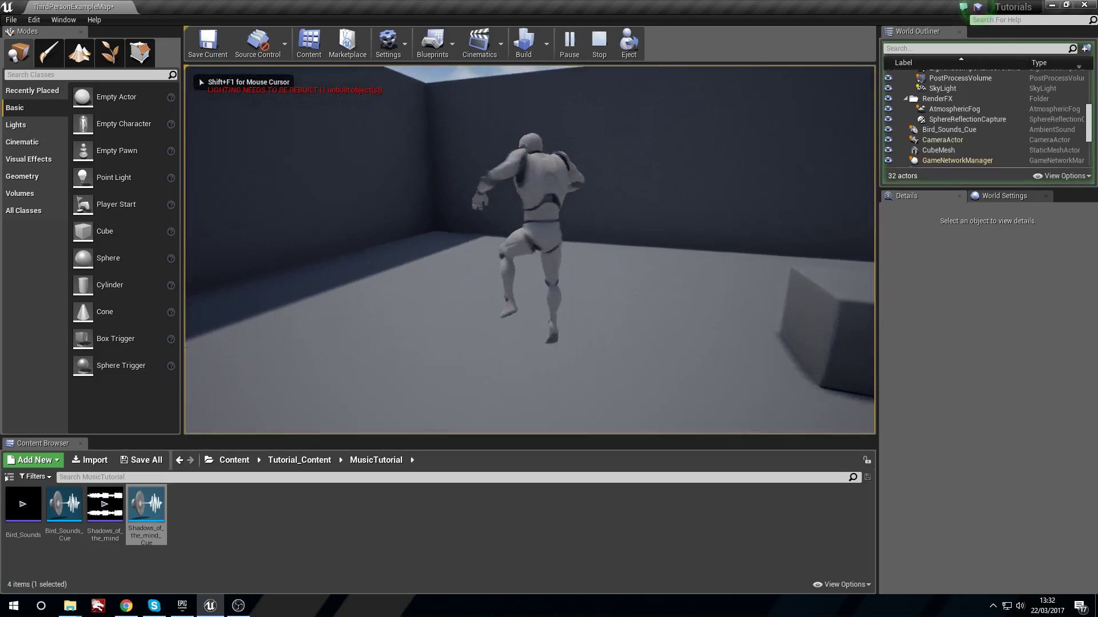
{"action": "key", "text": "space"}
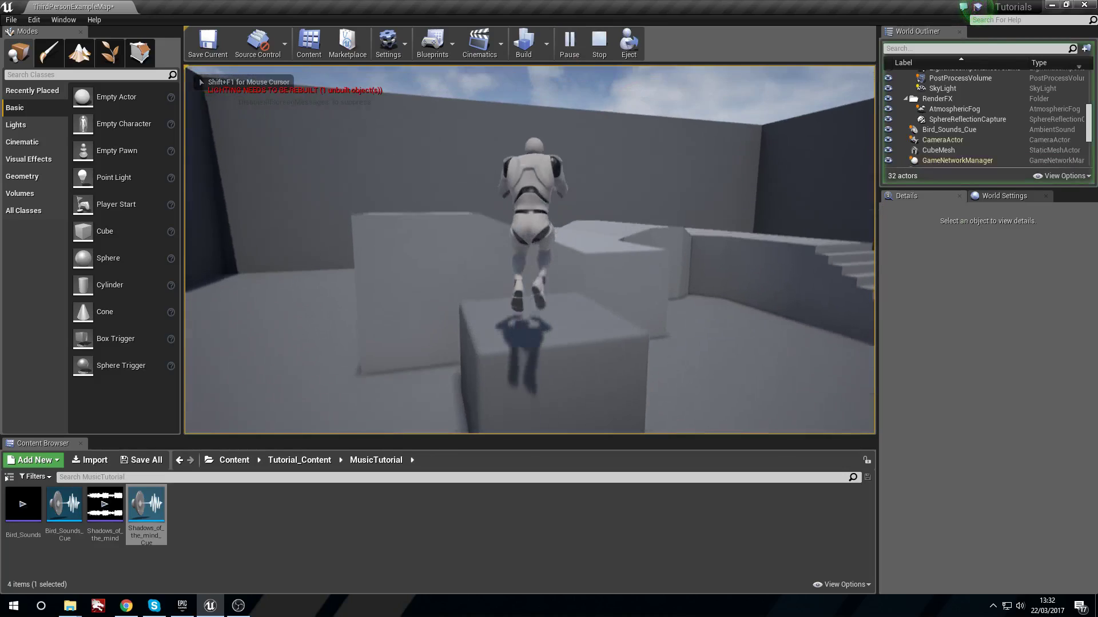
{"action": "key", "text": "w"}
{"action": "key", "text": "a"}
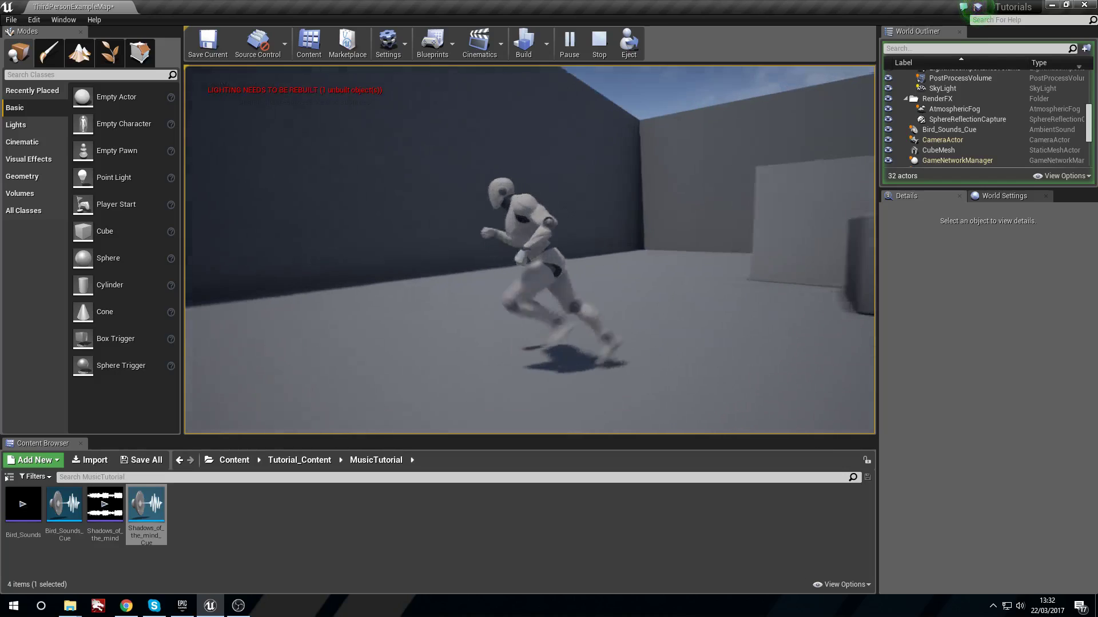
{"action": "key", "text": "s"}
{"action": "key", "text": "d"}
{"action": "key", "text": "a"}
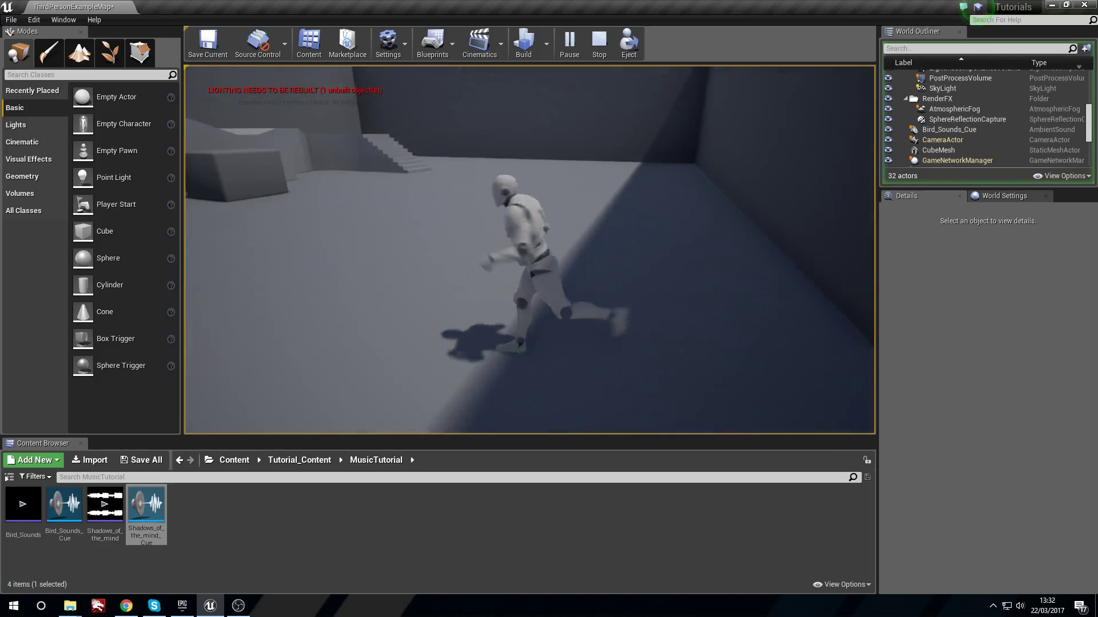
{"action": "key", "text": "w"}
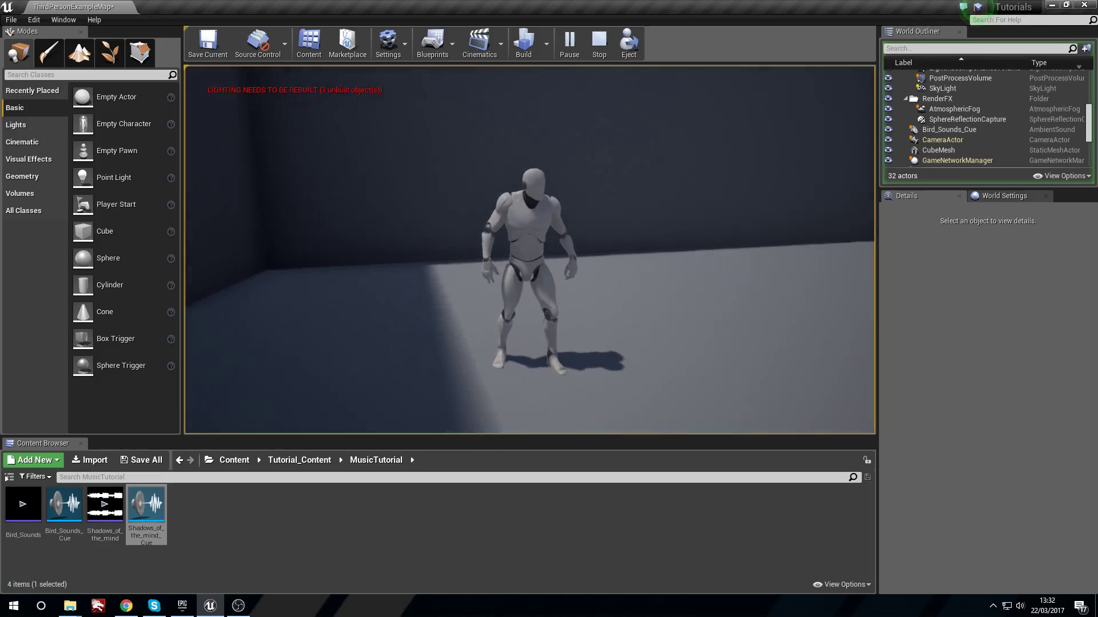
{"action": "key", "text": "Escape"}
Duplicate Bird_Sounds_Cue from its corner and place the copy by the wall at the opposite end of the level
{"action": "key", "text": "s"}
{"action": "right_click_drag", "start_coordinate": [529, 249], "coordinate": [560, 315]}
{"action": "key", "text": "w"}
{"action": "key", "text": "s"}
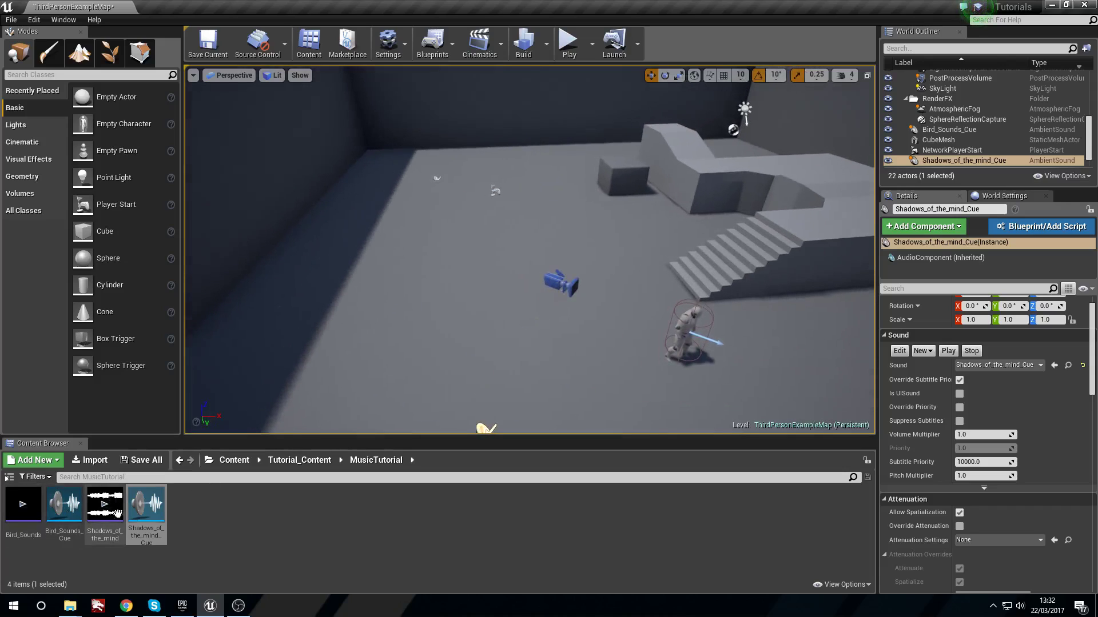
{"action": "key", "text": "d"}
{"action": "right_click_drag", "start_coordinate": [634, 290], "coordinate": [615, 245]}
{"action": "key", "text": "w"}
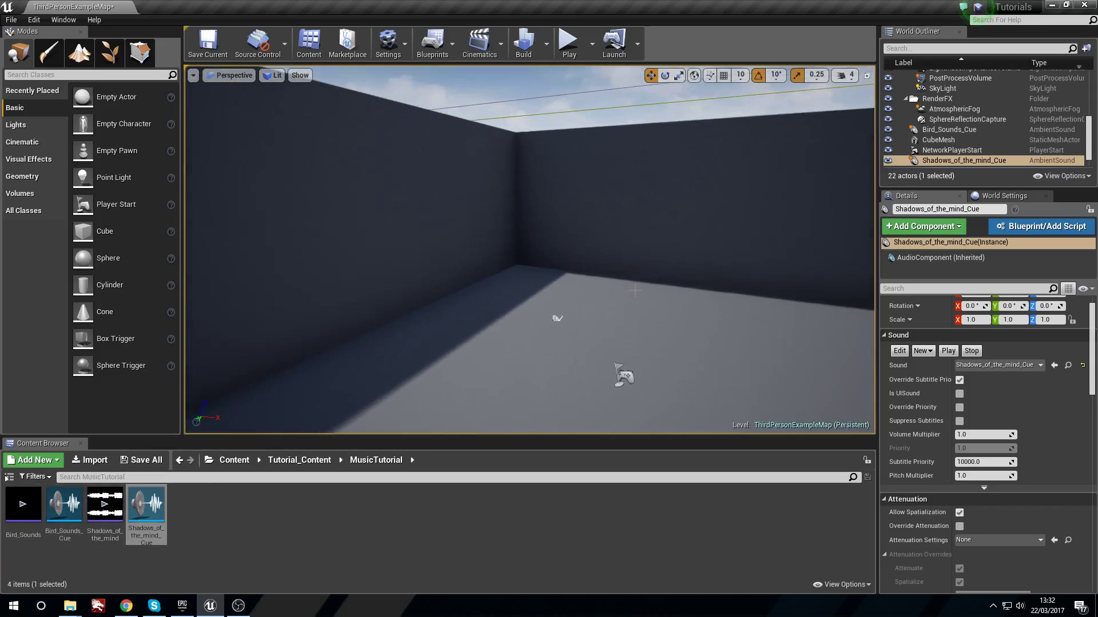
{"action": "left_click", "coordinate": [556, 319]}
{"action": "key", "text": "s"}
{"action": "right_click_drag", "start_coordinate": [557, 319], "coordinate": [620, 343]}
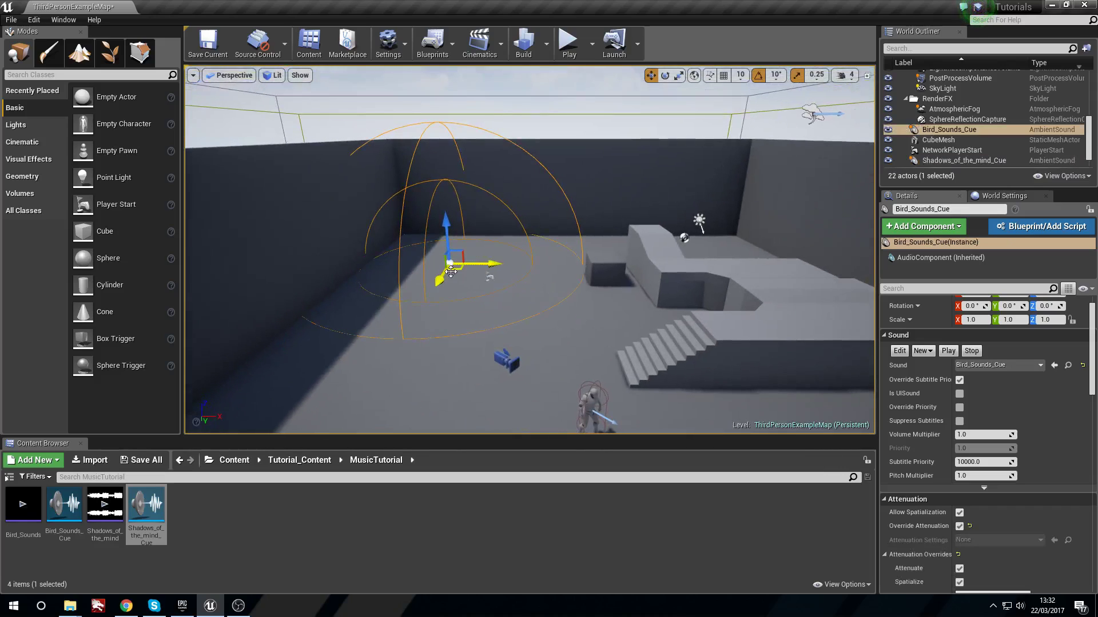
{"action": "right_click_drag", "start_coordinate": [492, 243], "coordinate": [406, 283]}
{"action": "key", "text": "s"}
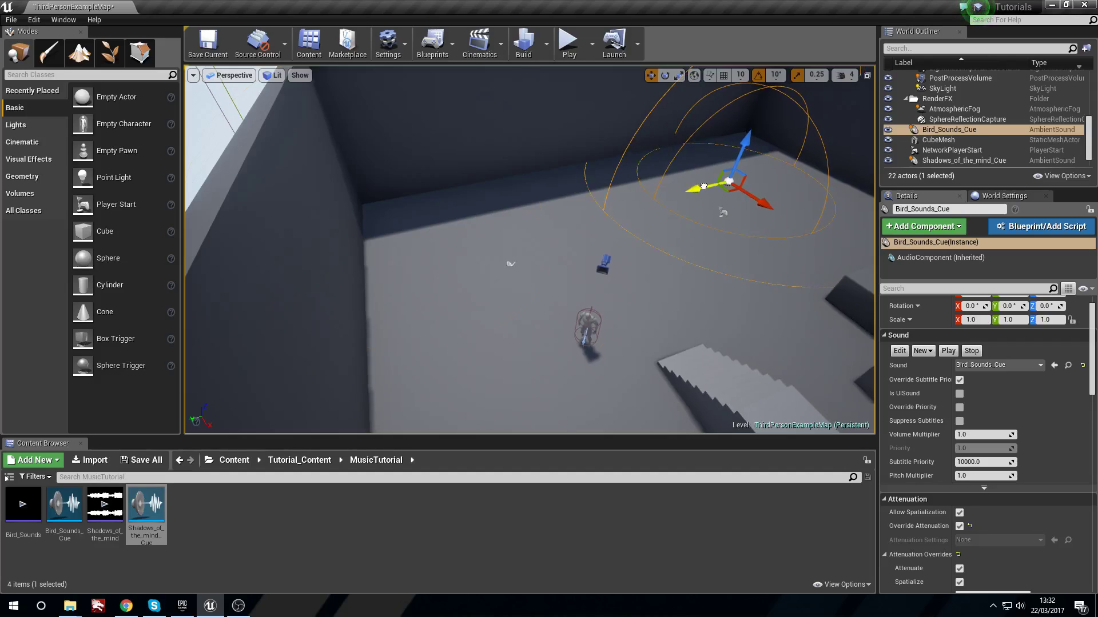
{"action": "left_click_drag", "start_coordinate": [703, 186], "coordinate": [322, 325], "text": "alt"}
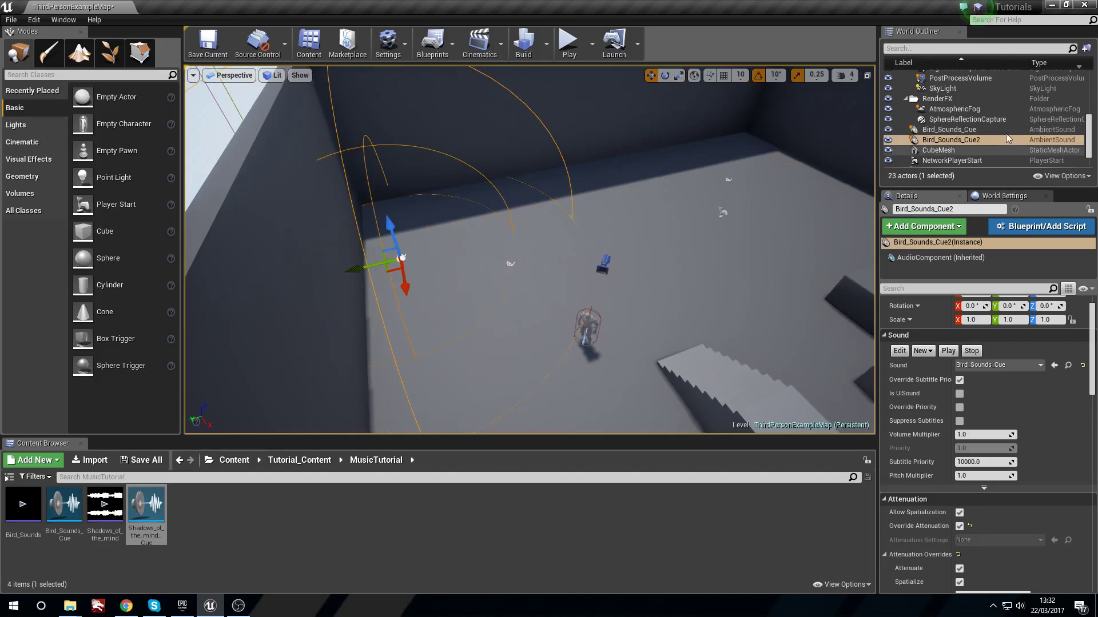
Delete the Shadows_of_the_mind_Cue ambient sound from the level floor
{"action": "key", "text": "w"}
{"action": "mouse_move", "coordinate": [309, 345]}
{"action": "right_mouse_down"}
{"action": "mouse_move", "coordinate": [246, 394]}
{"action": "mouse_move", "coordinate": [308, 346]}
{"action": "right_mouse_up"}
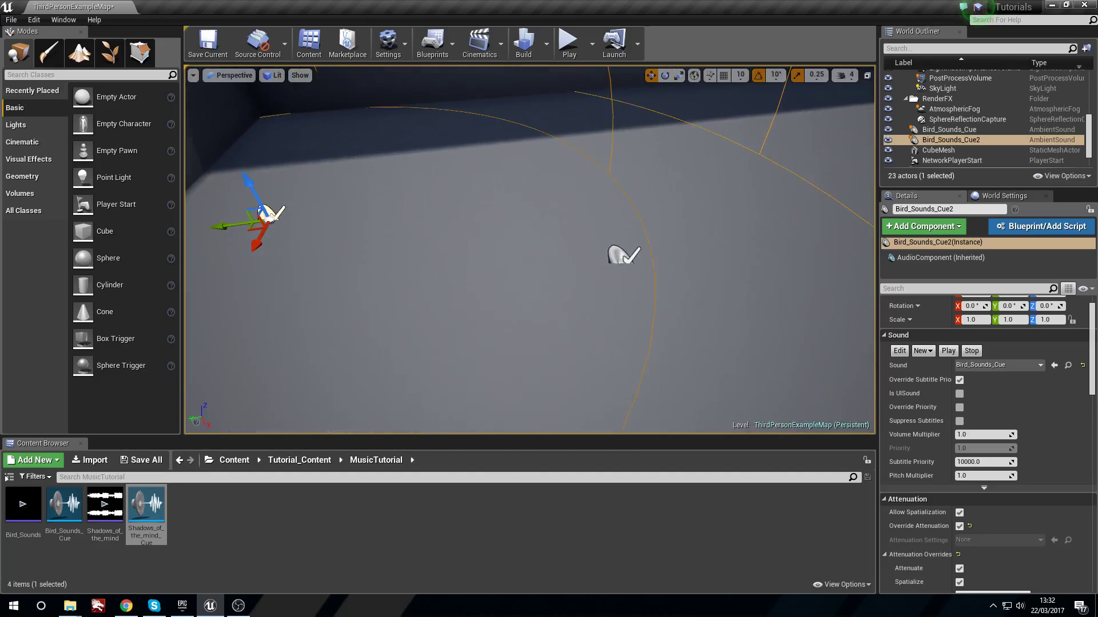
{"action": "left_click", "coordinate": [624, 255]}
{"action": "key", "text": "Delete"}
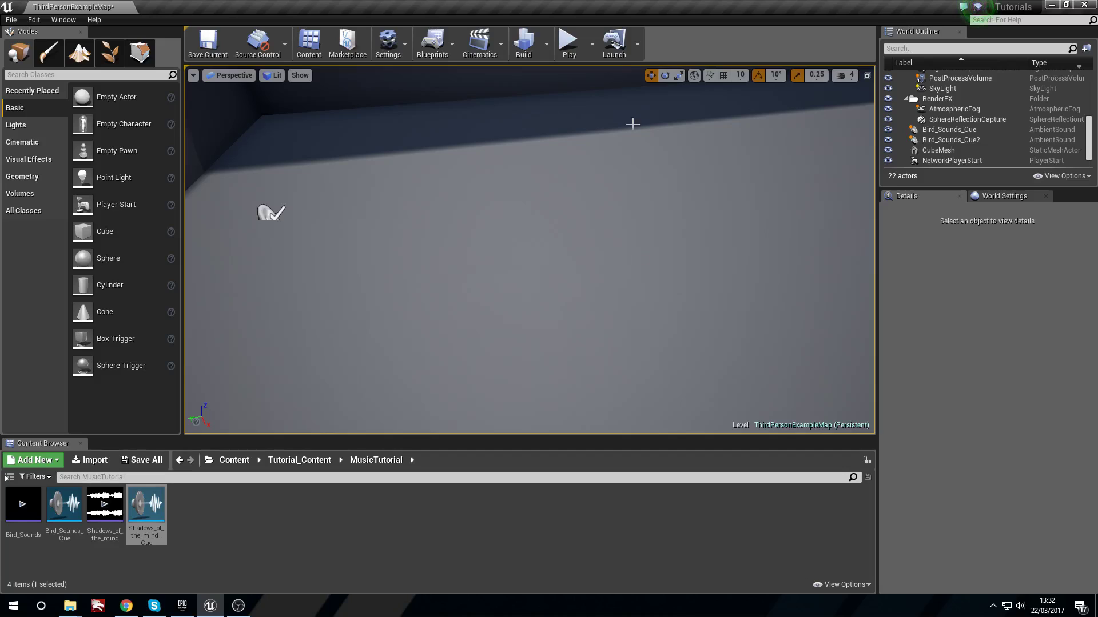
Play-test the level with only the two bird sounds, running between their ranges and jumping across the blocks
{"action": "left_click", "coordinate": [577, 54]}
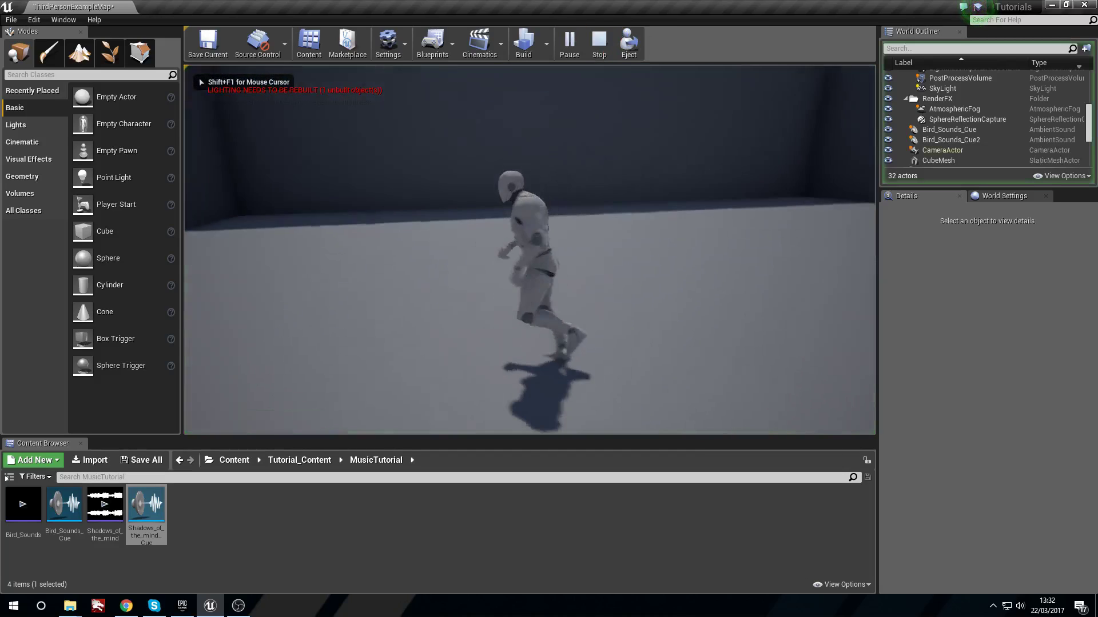
{"action": "key", "text": "w"}
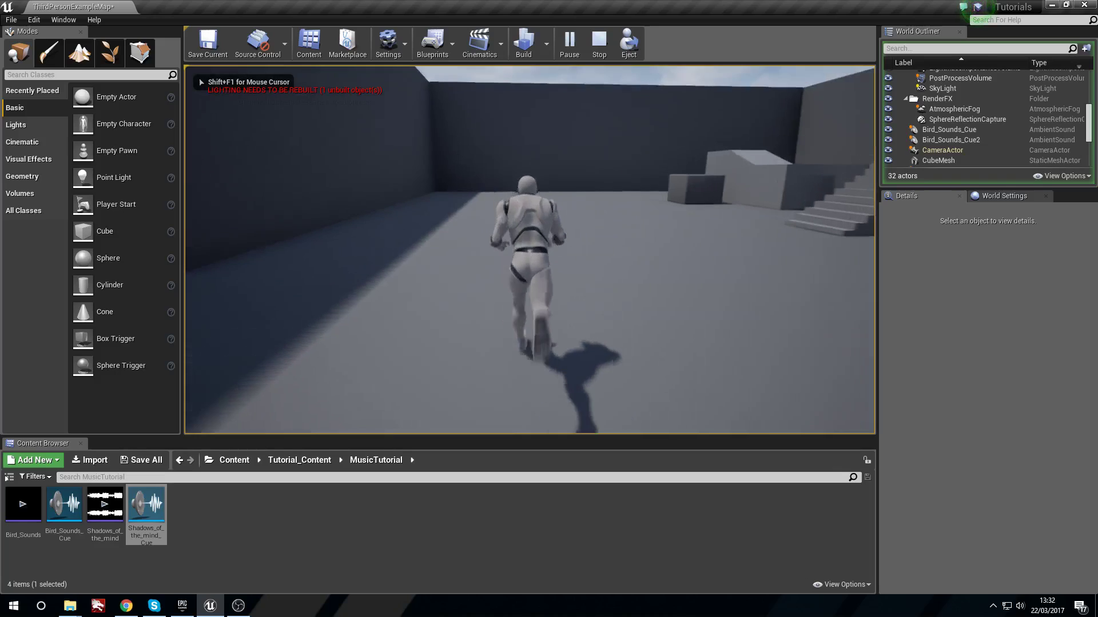
{"action": "key", "text": "d"}
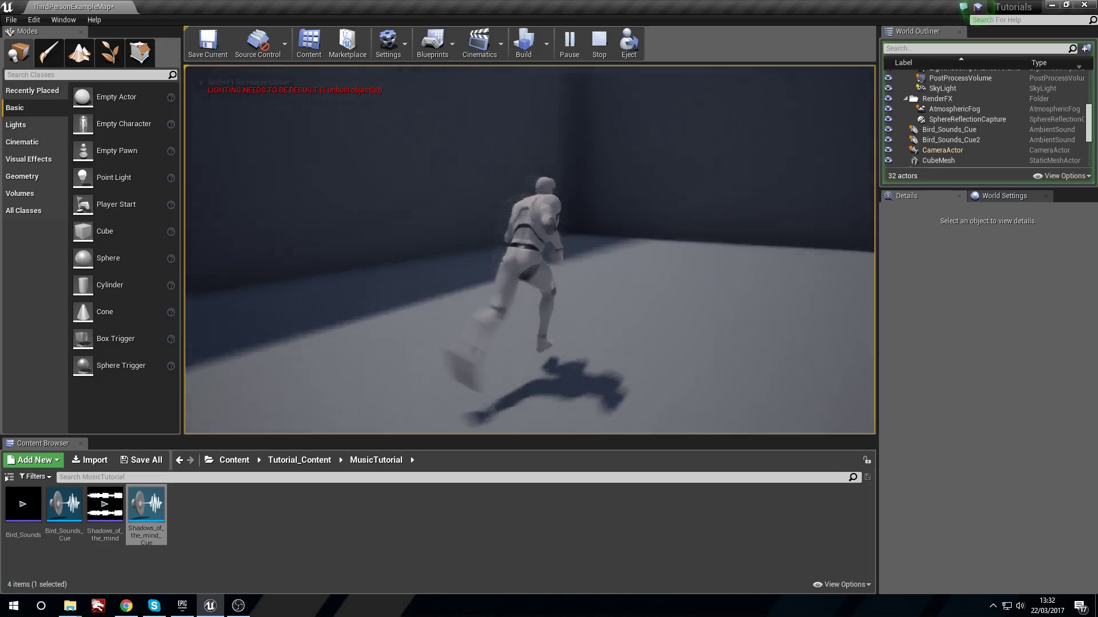
{"action": "key", "text": "w"}
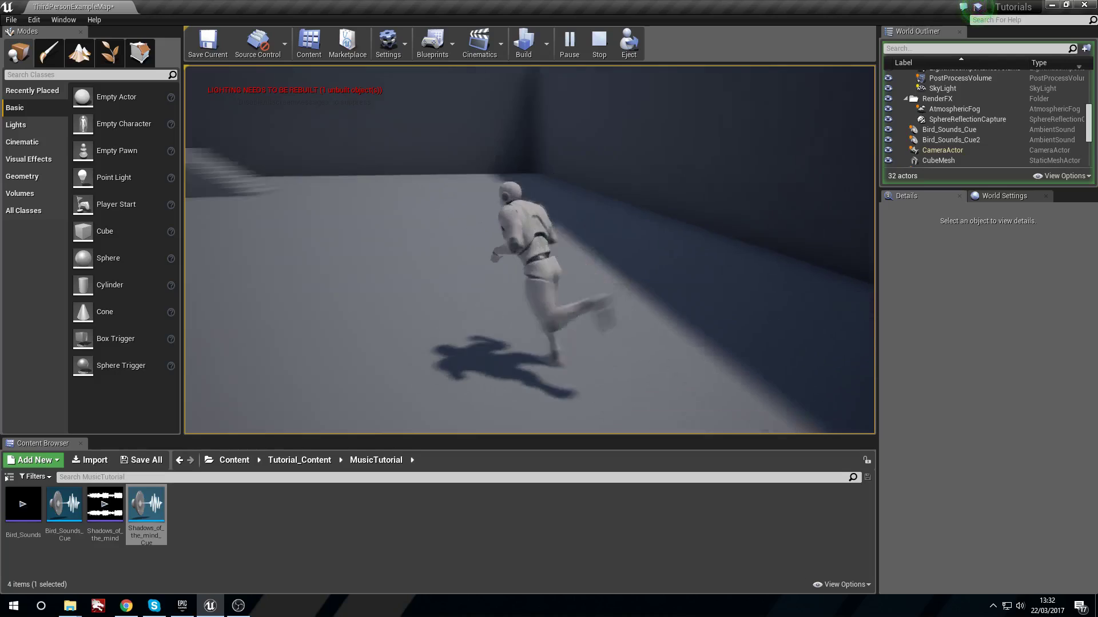
{"action": "key", "text": "w"}
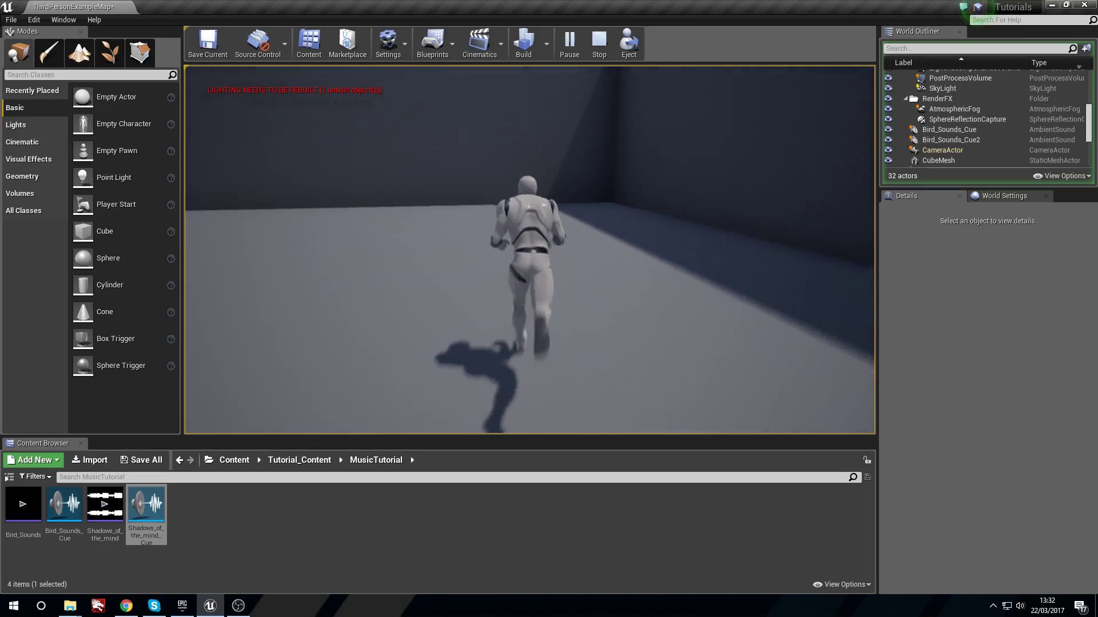
{"action": "key", "text": "w"}
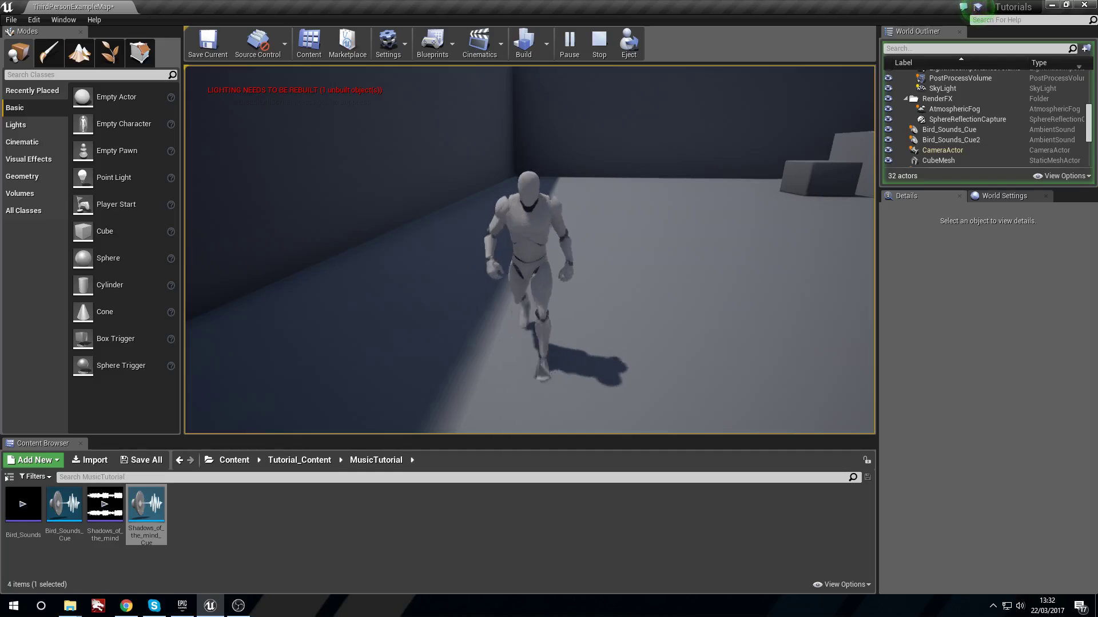
{"action": "key", "text": "s"}
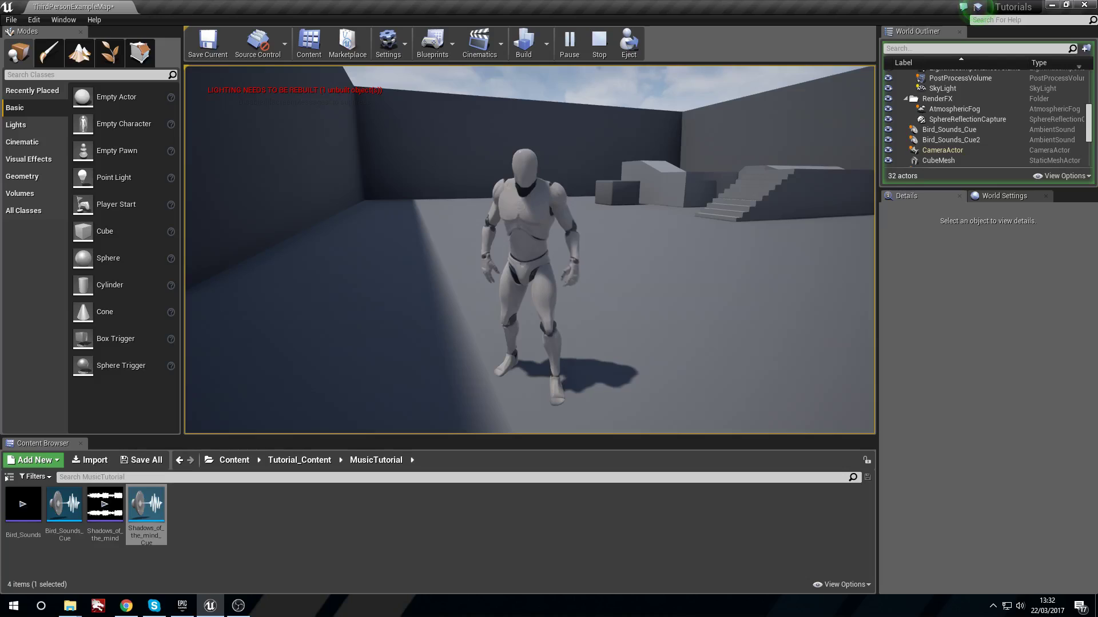
{"action": "key", "text": "a"}
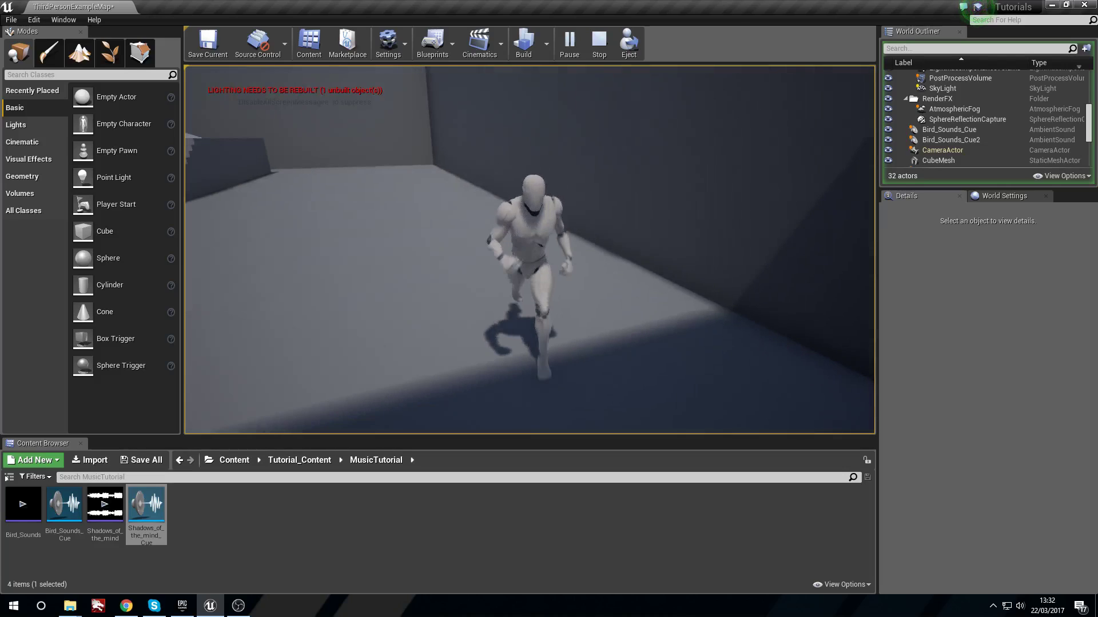
{"action": "key", "text": "w"}
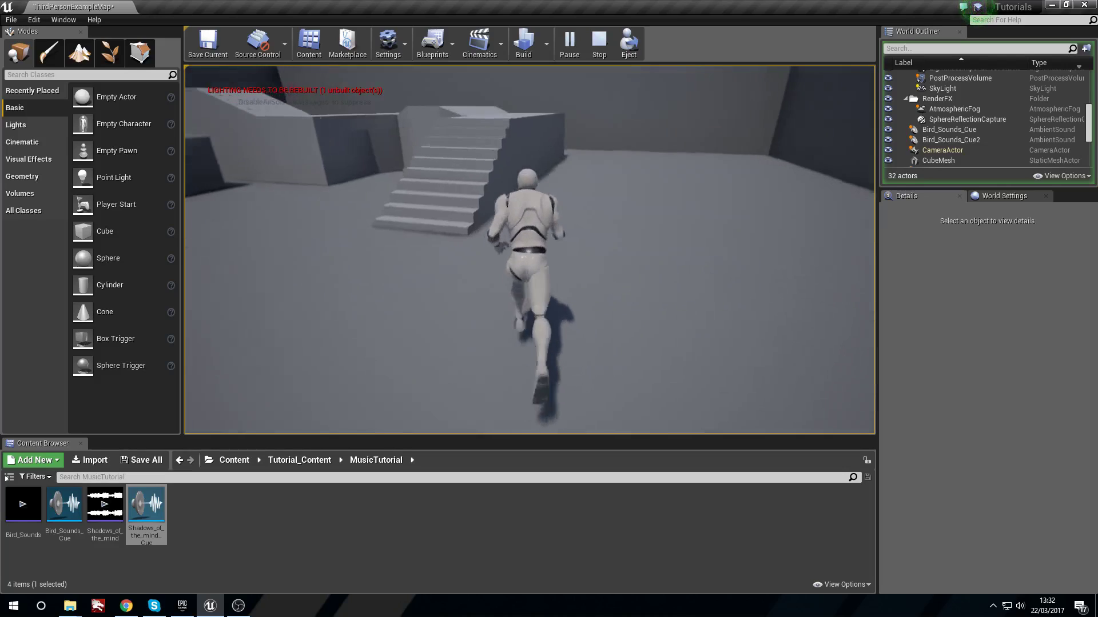
{"action": "key", "text": "space"}
{"action": "key", "text": "space"}
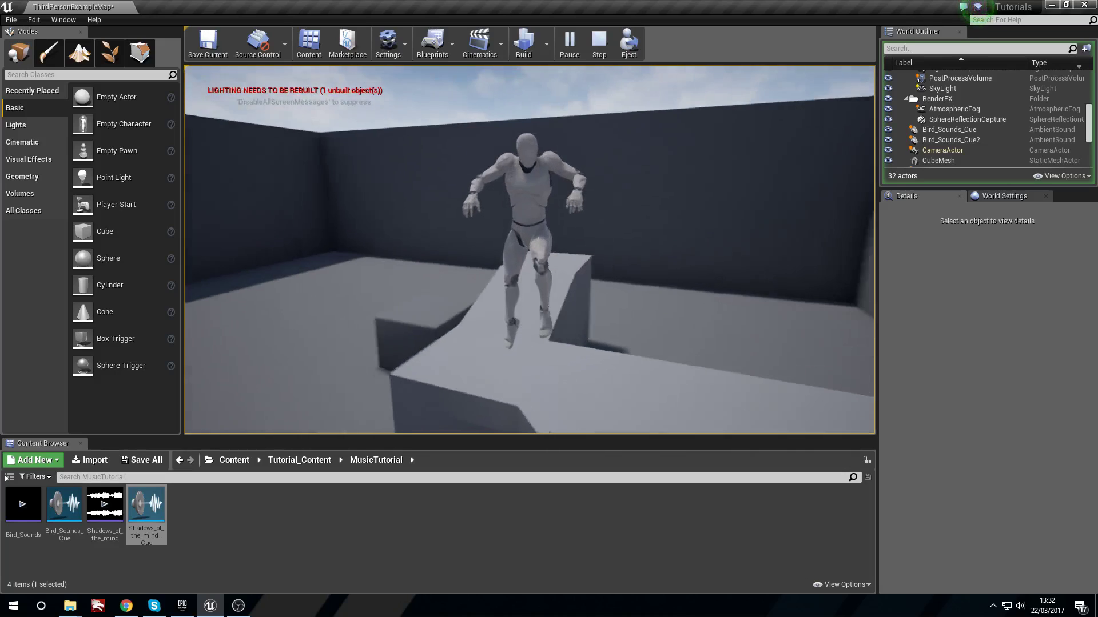
{"action": "key", "text": "space"}
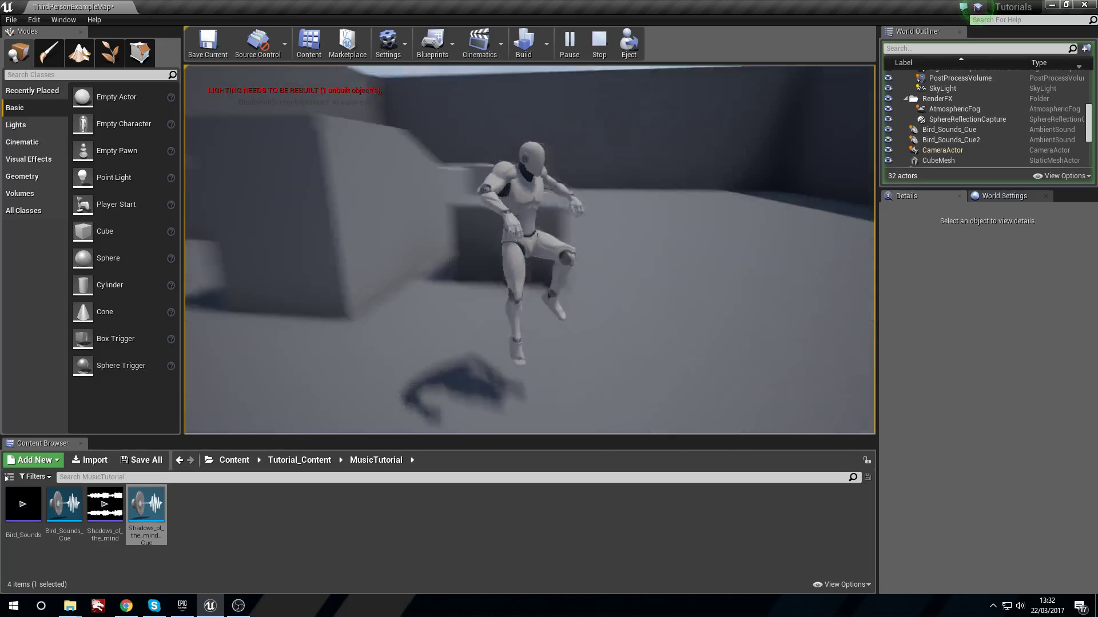
{"action": "key", "text": "space"}
{"action": "key", "text": "w"}
{"action": "key", "text": "space"}
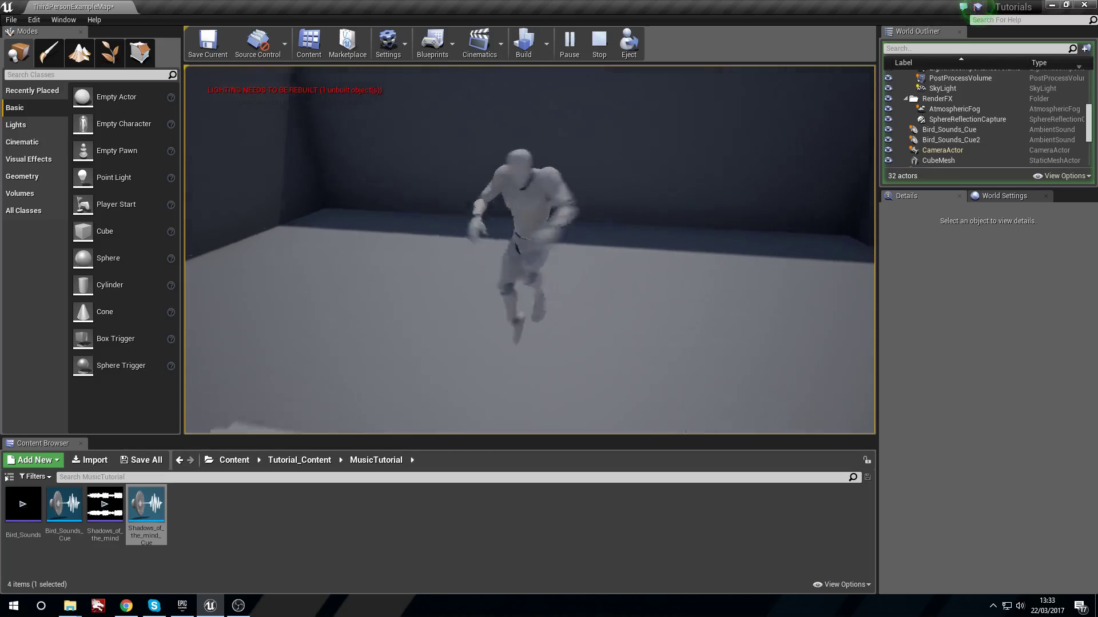
{"action": "key", "text": "space"}
{"action": "key", "text": "Escape"}
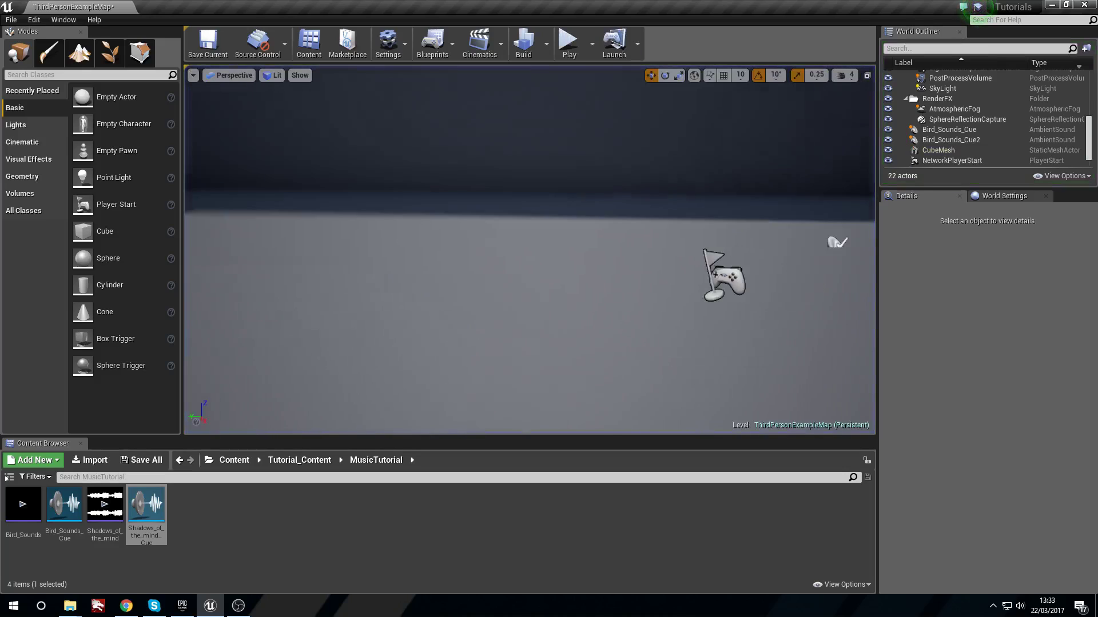
Examine the original Bird_Sounds_Cue in its corner and how far its attenuation range reaches across the floor
{"action": "key", "text": "s"}
{"action": "right_click_drag", "start_coordinate": [498, 221], "coordinate": [595, 222]}
{"action": "right_click_drag", "start_coordinate": [482, 229], "coordinate": [407, 225]}
{"action": "key", "text": "w"}
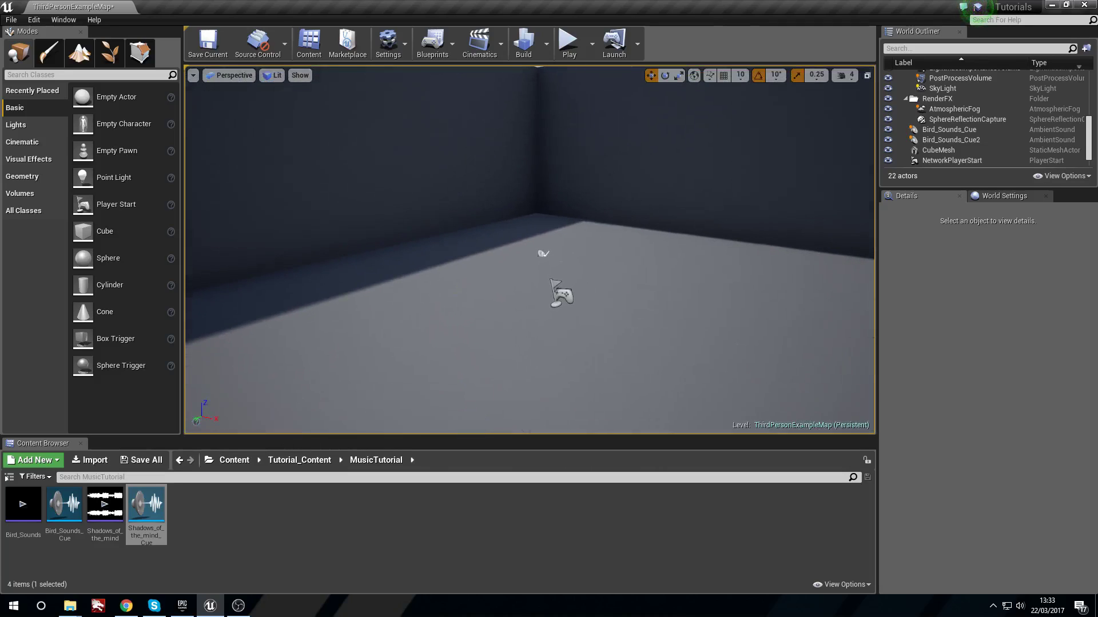
{"action": "left_click", "coordinate": [543, 252]}
{"action": "right_click_drag", "start_coordinate": [543, 252], "coordinate": [614, 285]}
{"action": "key", "text": "s"}
{"action": "key", "text": "a"}
{"action": "key", "text": "s"}
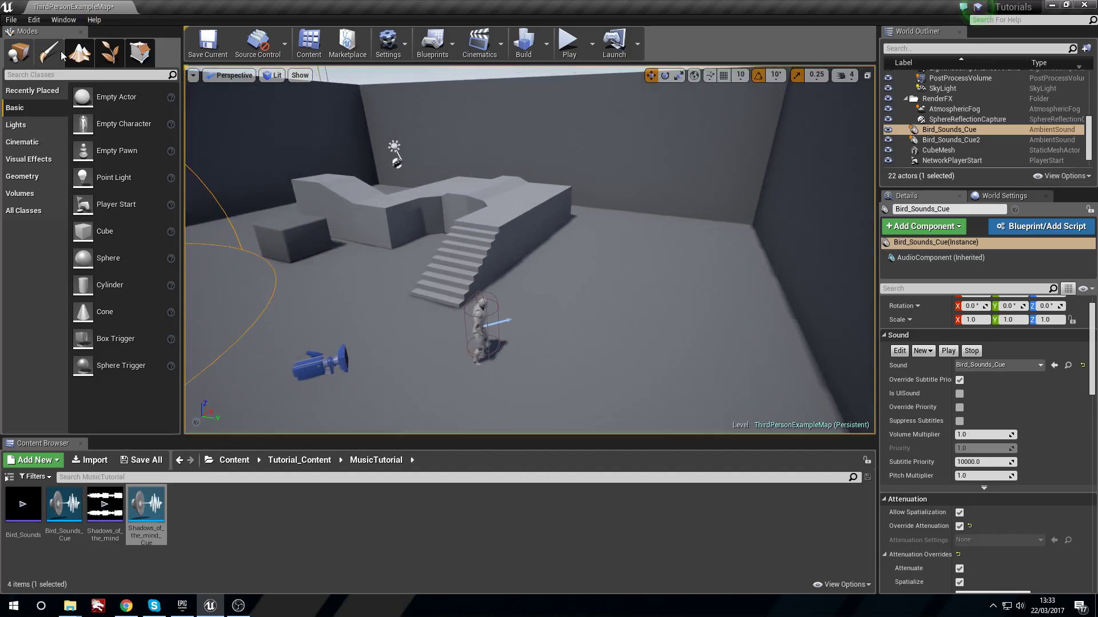
Search the placeable actors for "trig" and place a Box Trigger on the open floor beside the stairs
{"action": "left_click", "coordinate": [81, 74]}
{"action": "type", "text": "trig"}
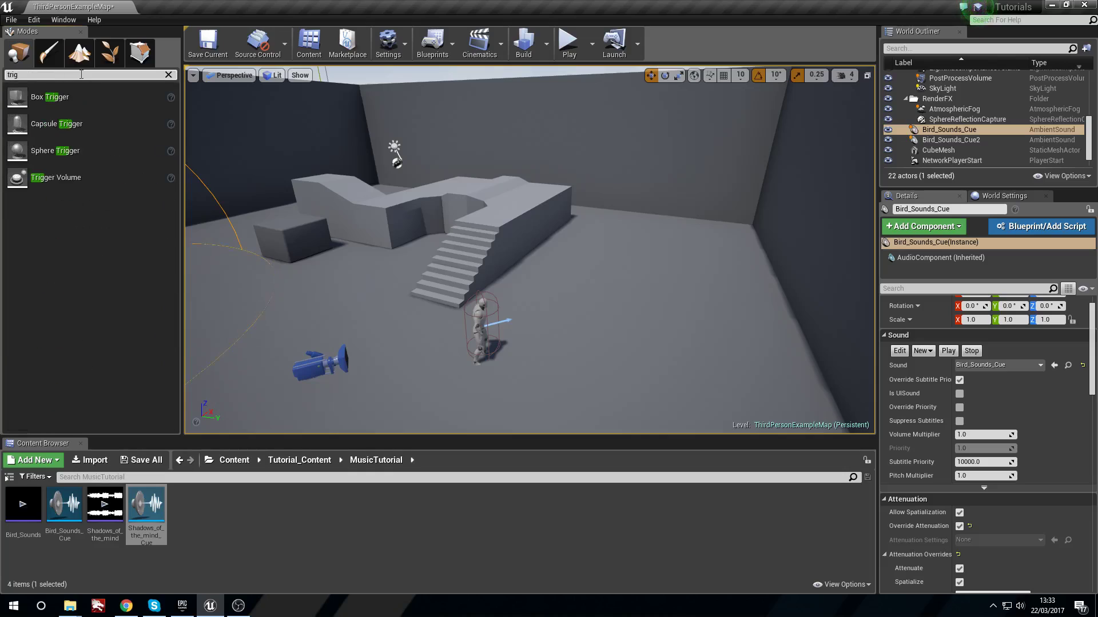
{"action": "left_click_drag", "start_coordinate": [84, 102], "coordinate": [85, 119]}
{"action": "left_click_drag", "start_coordinate": [647, 319], "coordinate": [621, 300]}
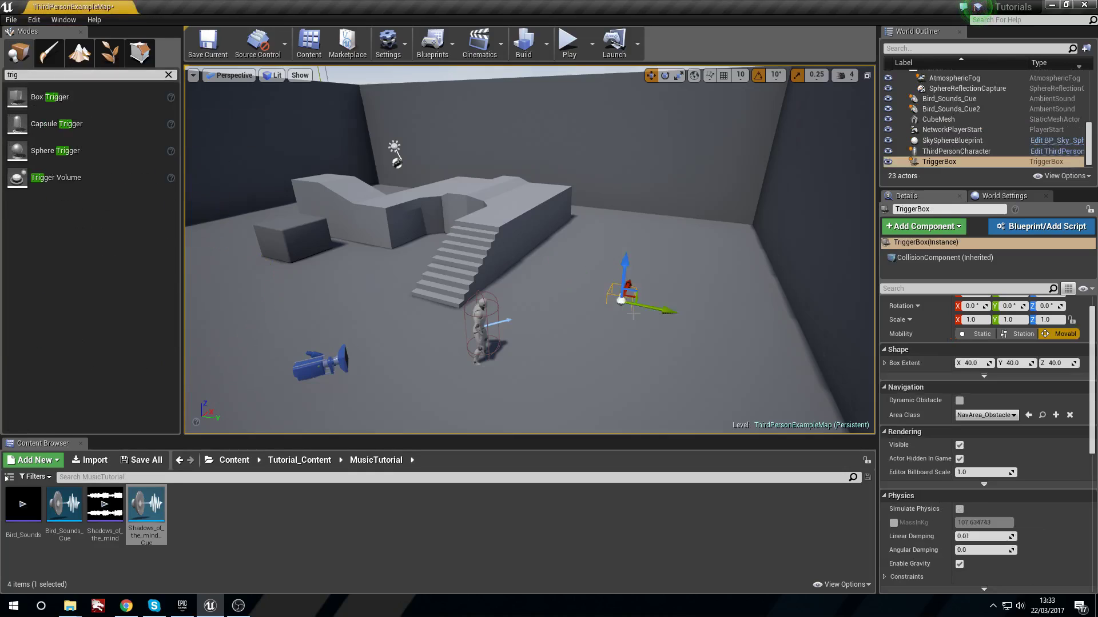
Stretch the trigger box along Y to a box extent of about 362.5 so it spans the passage beside the stairs
{"action": "key", "text": "f"}
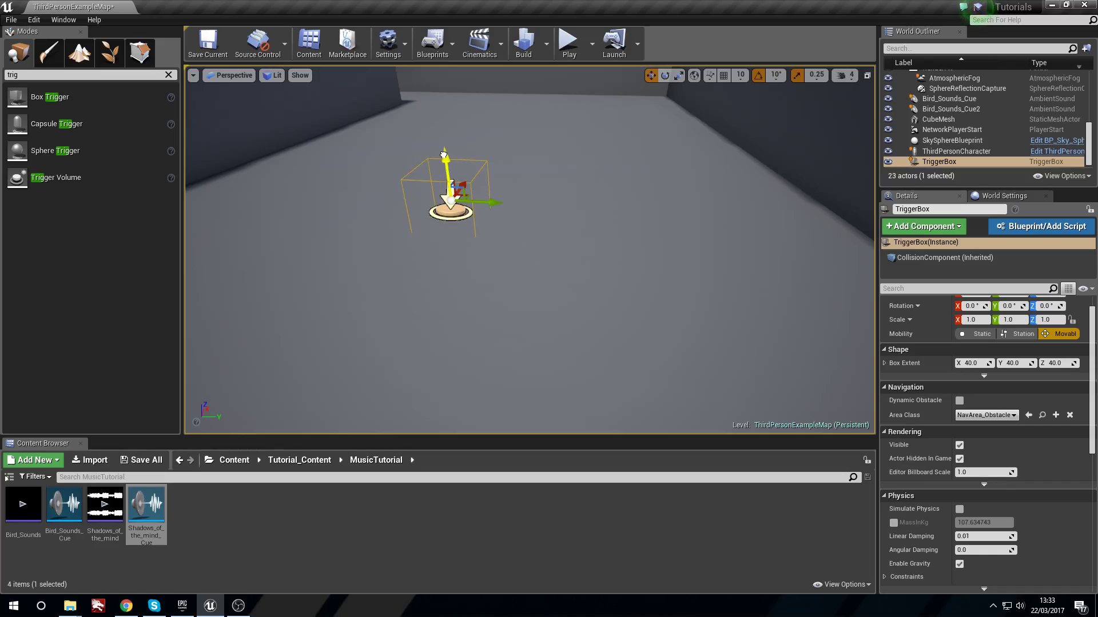
{"action": "scroll", "coordinate": [469, 162], "scroll_direction": "down", "scroll_amount": 5}
{"action": "key", "text": "r"}
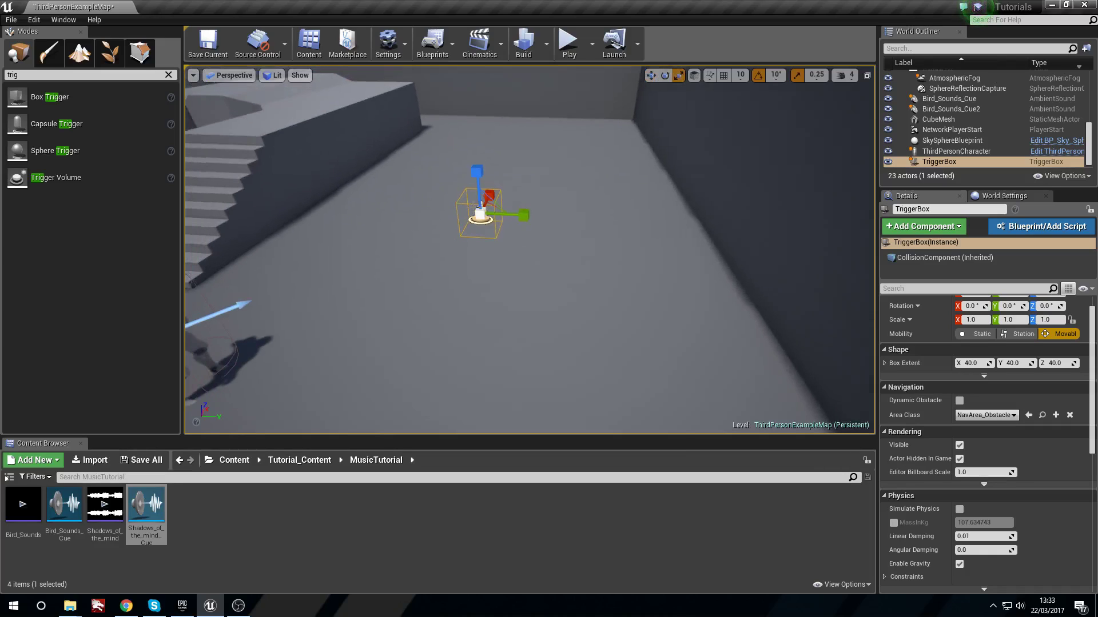
{"action": "mouse_move", "coordinate": [581, 193]}
{"action": "right_mouse_down"}
{"action": "mouse_move", "coordinate": [695, 228]}
{"action": "mouse_move", "coordinate": [580, 194]}
{"action": "right_mouse_up"}
{"action": "left_click_drag", "start_coordinate": [523, 212], "coordinate": [583, 217]}
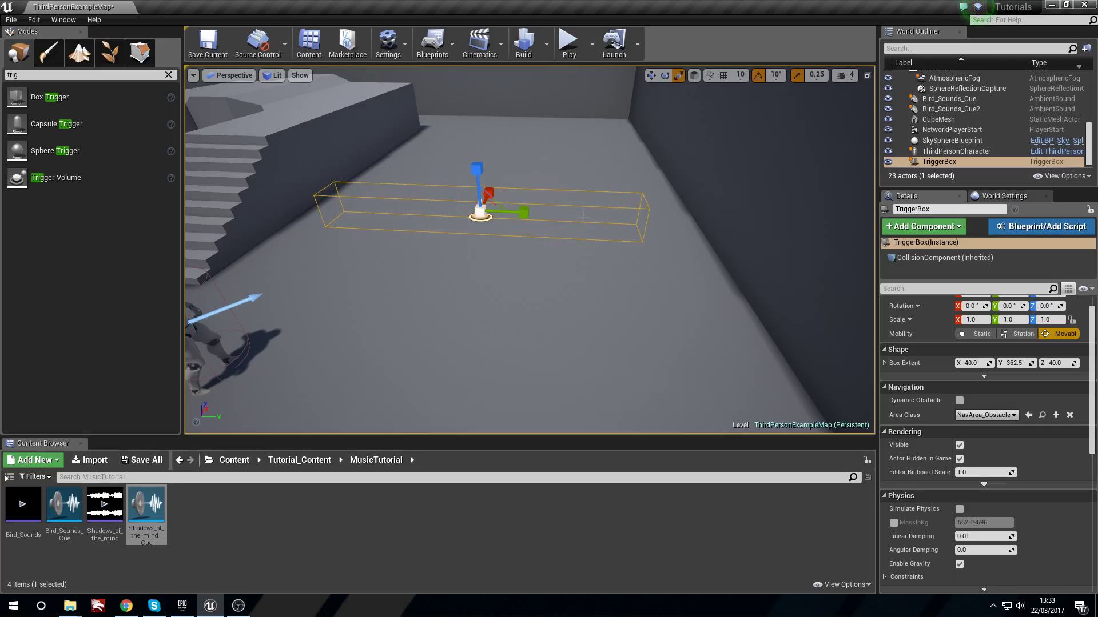
Delete the stretched trigger box from the level
{"action": "key", "text": "d"}
{"action": "right_click_drag", "start_coordinate": [475, 161], "coordinate": [255, 159]}
{"action": "key", "text": "Delete"}
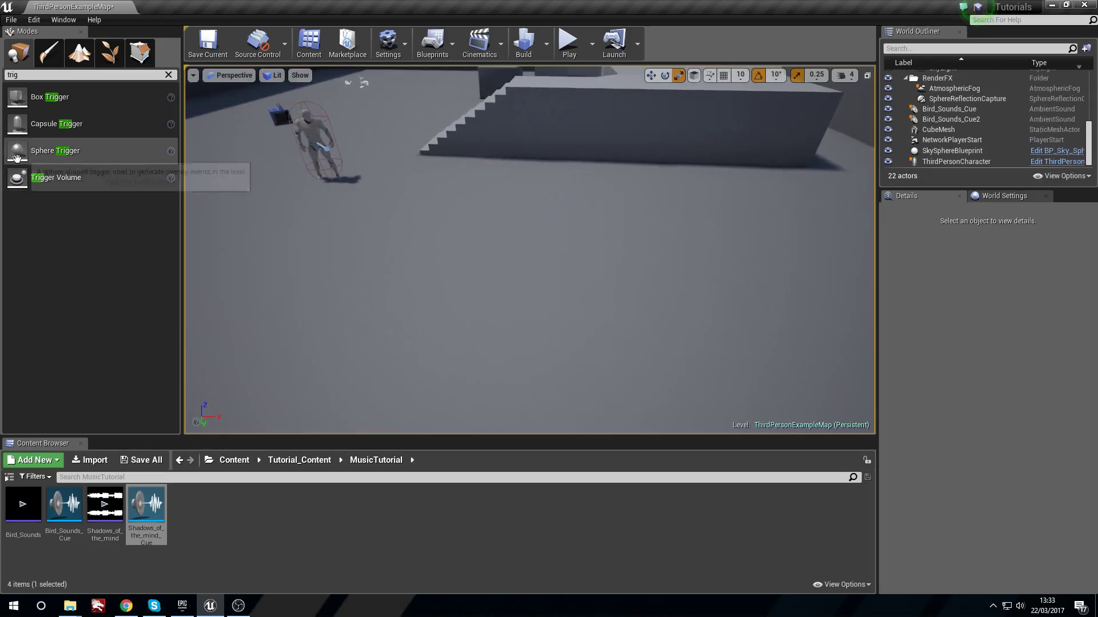
Place a Trigger Volume on the open floor beside the stairs and scale it to 3.25 in X and 4.0 in Y
{"action": "left_click_drag", "start_coordinate": [56, 177], "coordinate": [495, 285]}
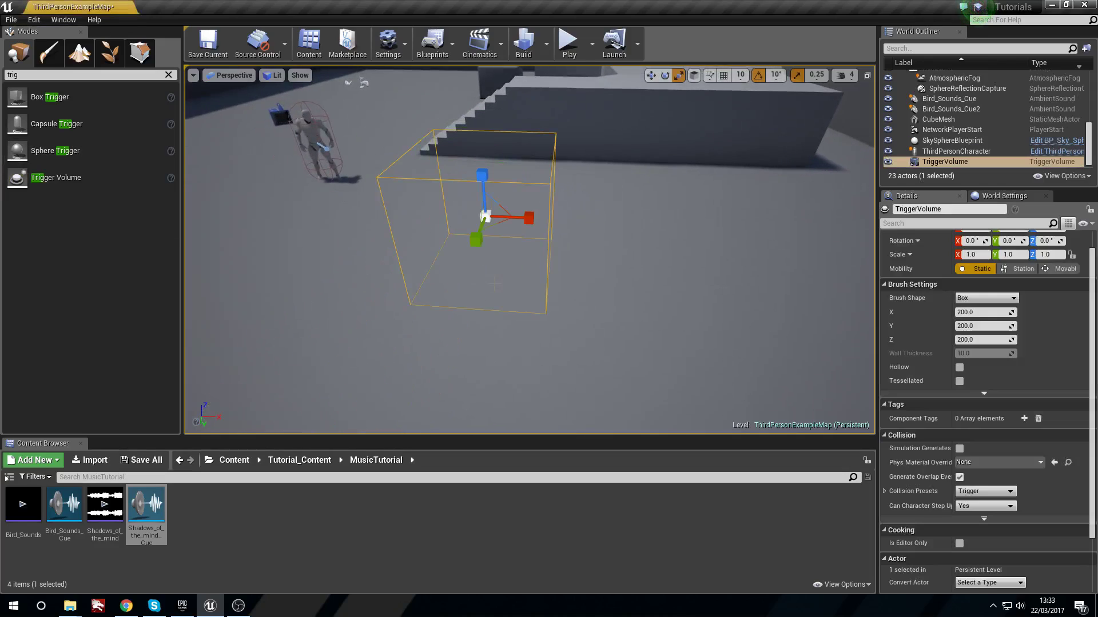
{"action": "left_click", "coordinate": [526, 217]}
{"action": "right_click_drag", "start_coordinate": [526, 216], "coordinate": [549, 220]}
{"action": "left_click", "coordinate": [476, 233]}
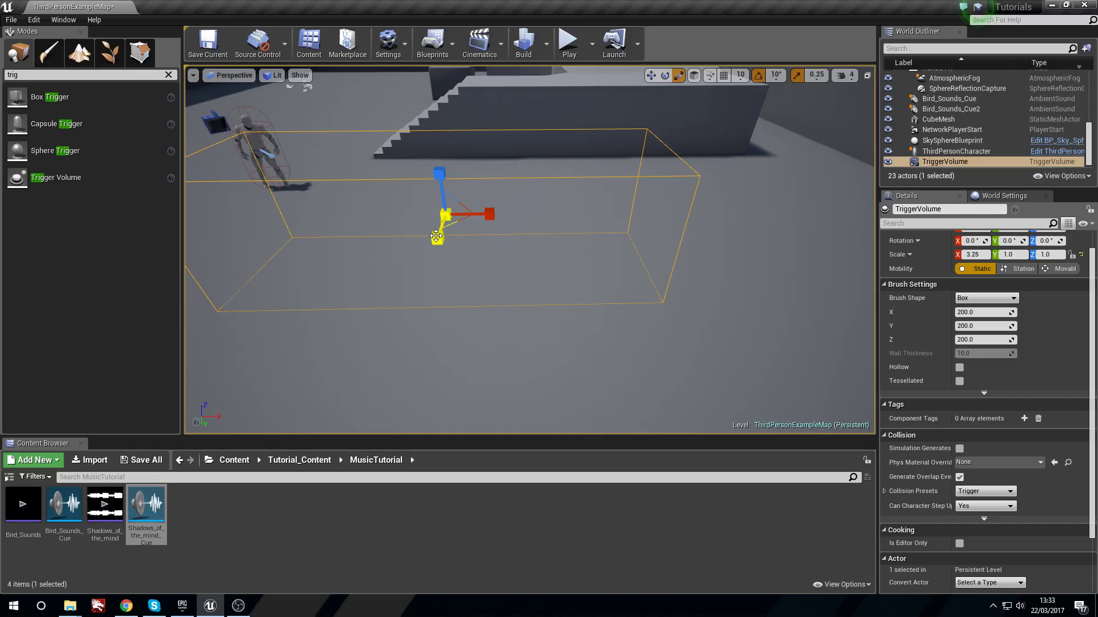
{"action": "left_click_drag", "start_coordinate": [436, 236], "coordinate": [426, 269]}
{"action": "right_click_drag", "start_coordinate": [514, 246], "coordinate": [553, 190]}
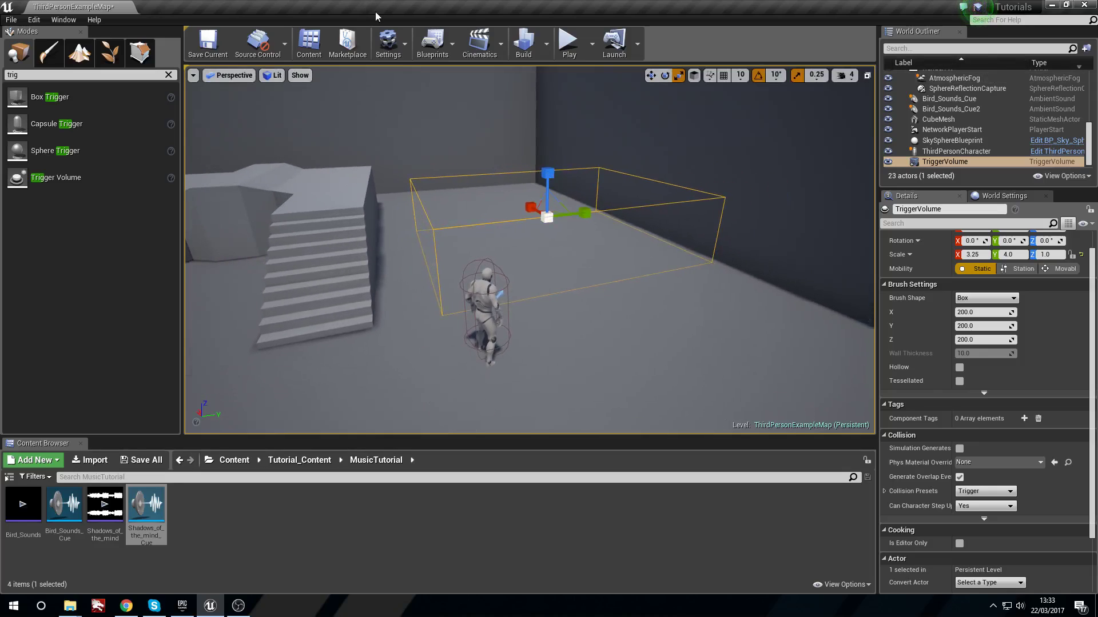
Open the Level Blueprint and add an On Actor Begin Overlap event for the trigger volume
{"action": "left_click", "coordinate": [443, 55]}
{"action": "left_click", "coordinate": [455, 139]}
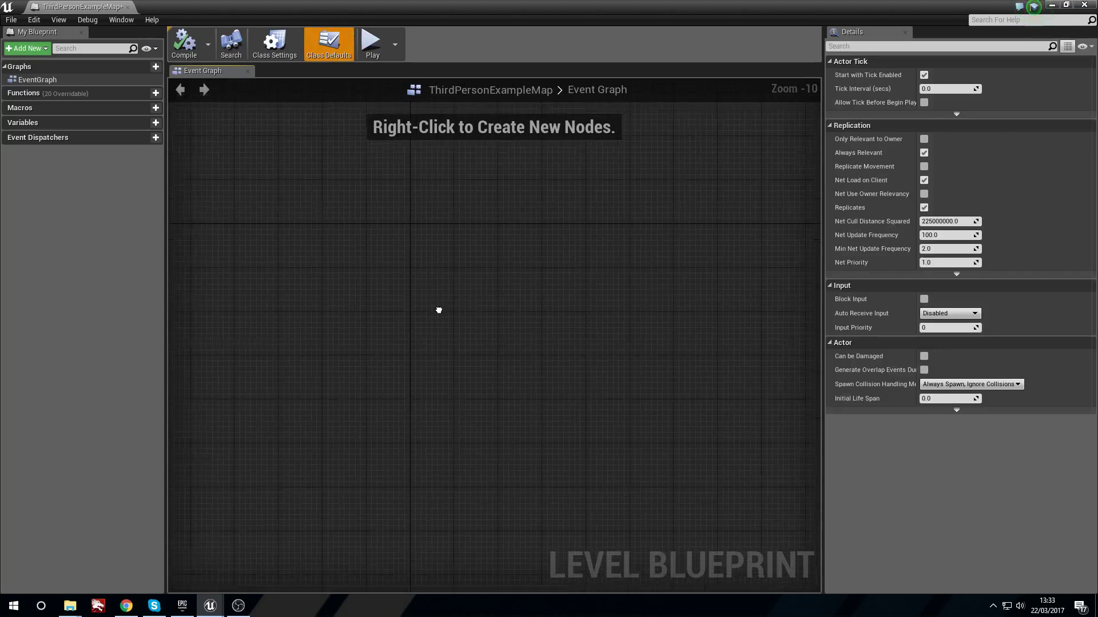
{"action": "right_click", "coordinate": [410, 322]}
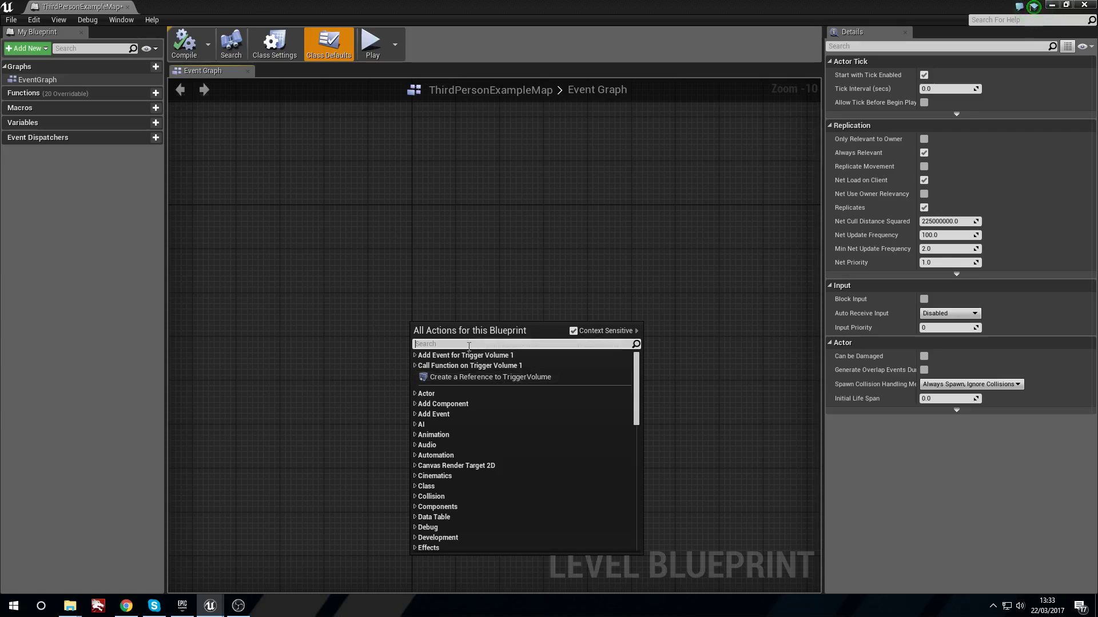
{"action": "type", "text": "on be"}
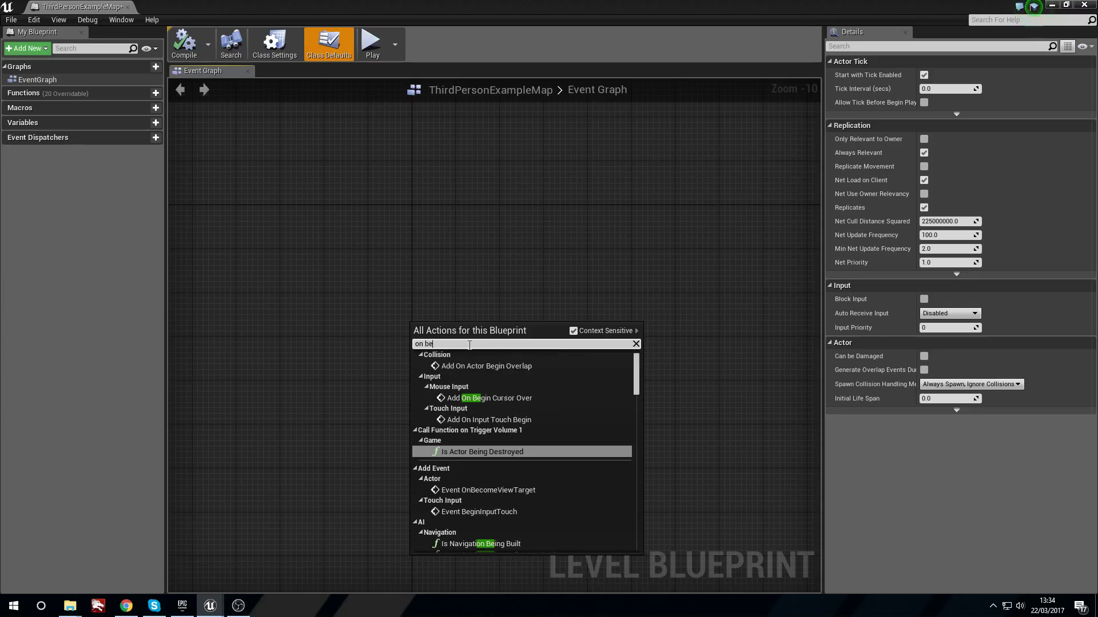
{"action": "left_click", "coordinate": [495, 365]}
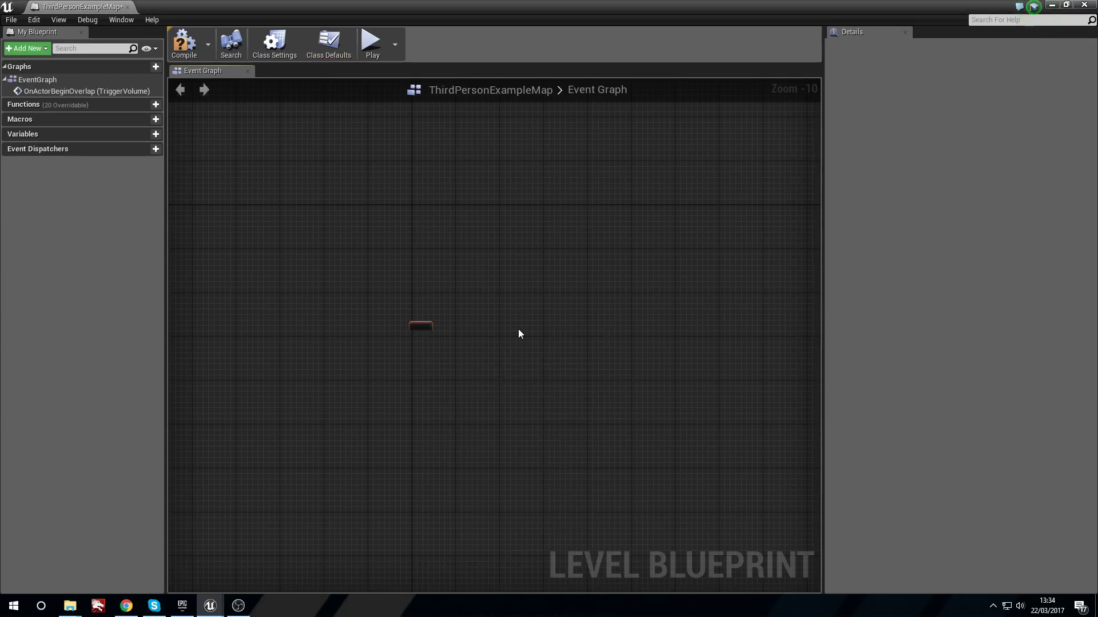
{"action": "scroll", "coordinate": [415, 323], "scroll_direction": "up", "scroll_amount": 10}
{"action": "left_click_drag", "start_coordinate": [455, 356], "coordinate": [355, 264]}
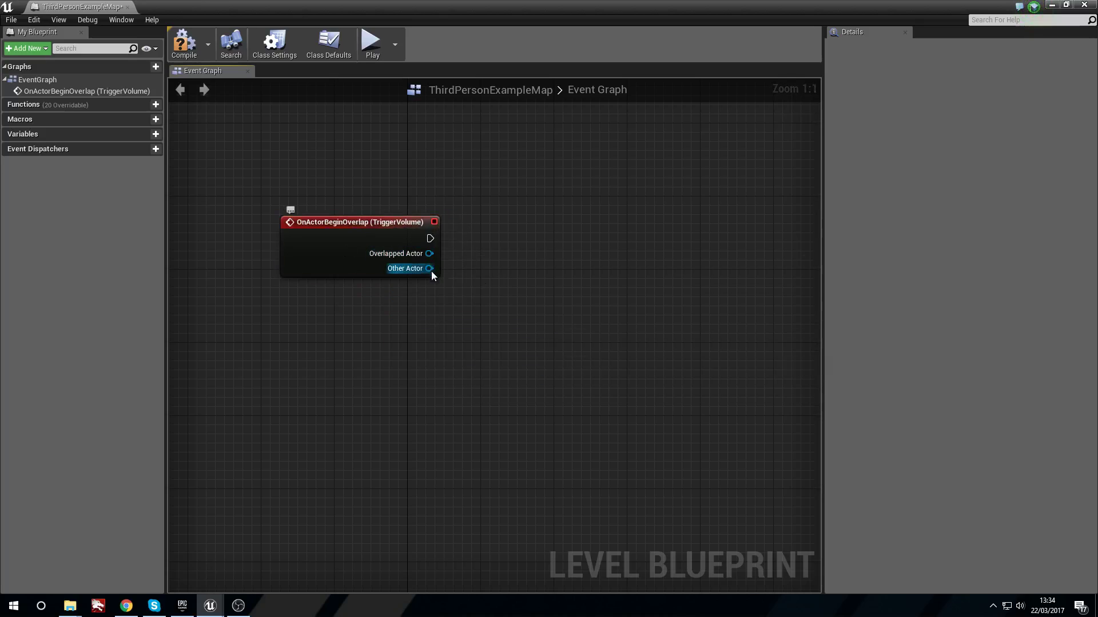
Cast the begin-overlap event's Other Actor to ThirdPersonCharacter and place the cast node beside the event
{"action": "left_click_drag", "start_coordinate": [431, 273], "coordinate": [447, 278]}
{"action": "type", "text": "cast to thir"}
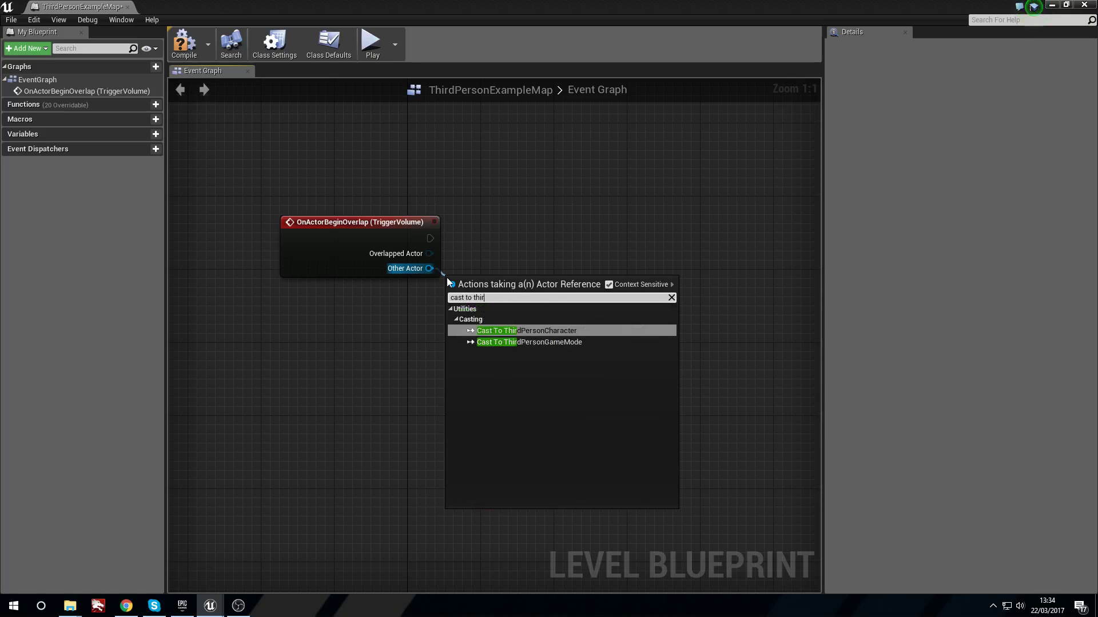
{"action": "key", "text": "Return"}
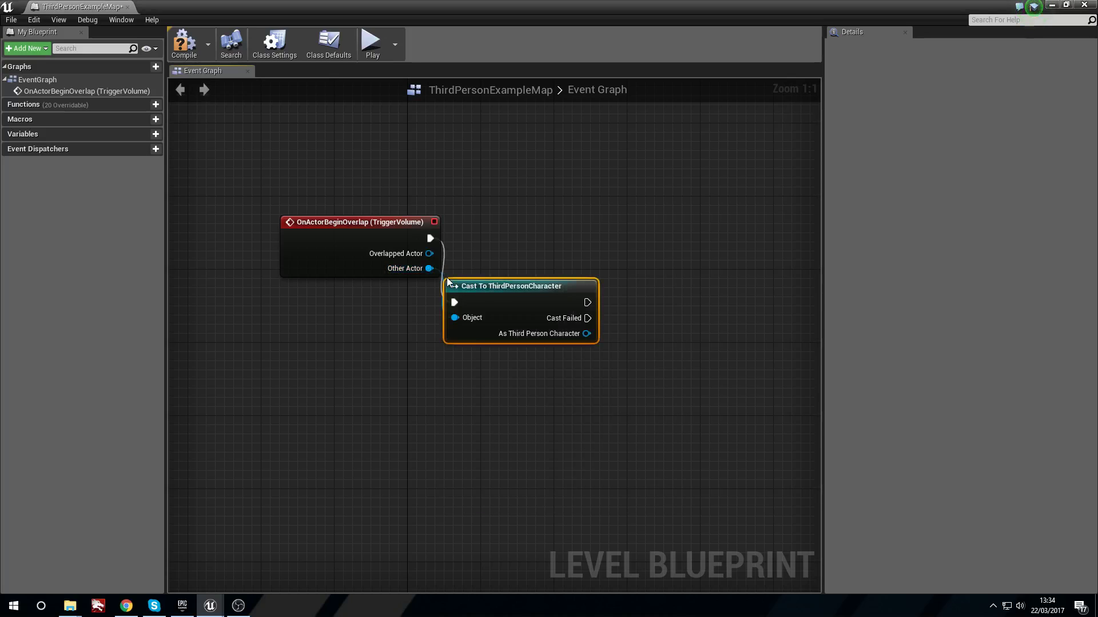
{"action": "left_click_drag", "start_coordinate": [549, 300], "coordinate": [565, 238]}
{"action": "left_click", "coordinate": [586, 191]}
{"action": "right_click_drag", "start_coordinate": [586, 191], "coordinate": [457, 207]}
Place Shadows_of_the_mind_Cue in the level as an ambient sound and add a reference to it below the cast node in the Level Blueprint
{"action": "left_click_drag", "start_coordinate": [679, 4], "coordinate": [566, 341]}
{"action": "right_click_drag", "start_coordinate": [566, 275], "coordinate": [657, 263]}
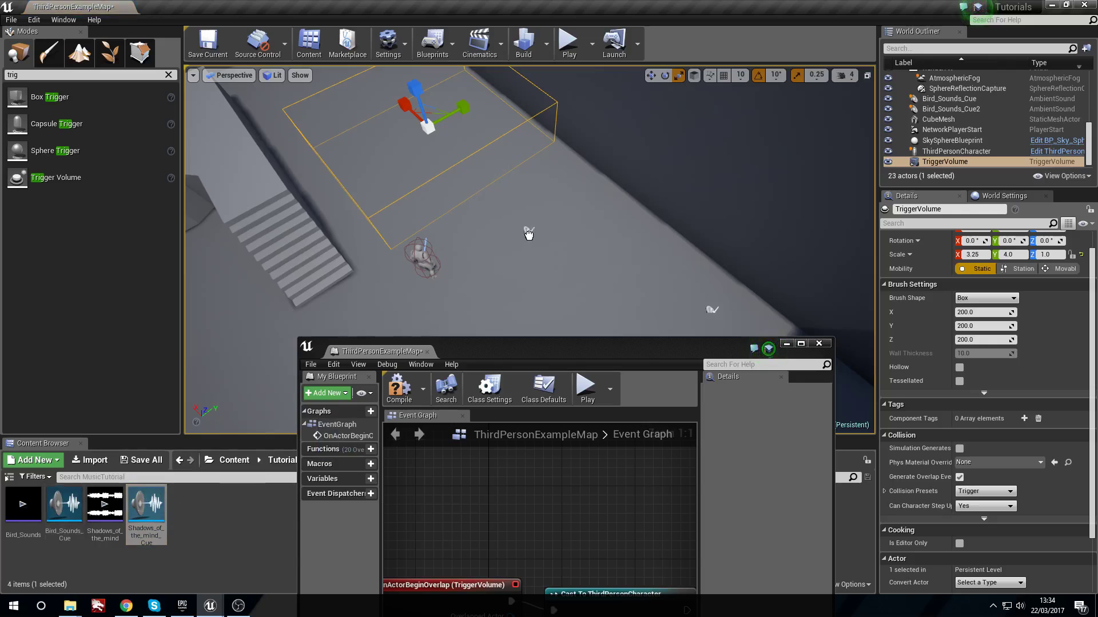
{"action": "left_click_drag", "start_coordinate": [528, 235], "coordinate": [528, 236]}
{"action": "right_click_drag", "start_coordinate": [528, 236], "coordinate": [457, 126]}
{"action": "right_click_drag", "start_coordinate": [518, 517], "coordinate": [516, 517]}
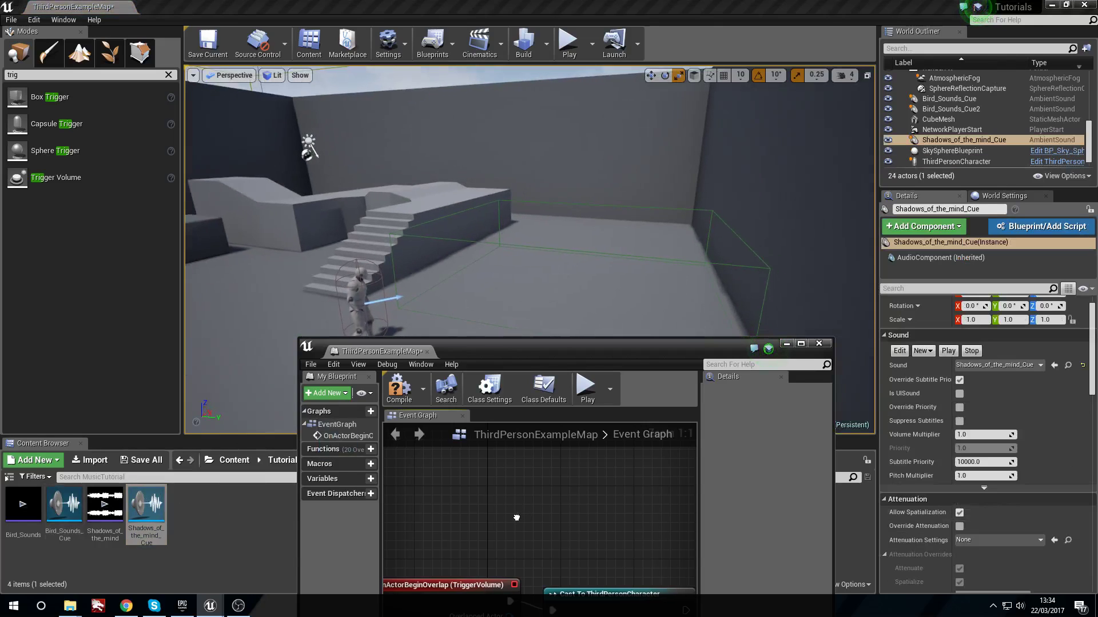
{"action": "right_click", "coordinate": [516, 518]}
{"action": "left_click", "coordinate": [598, 339]}
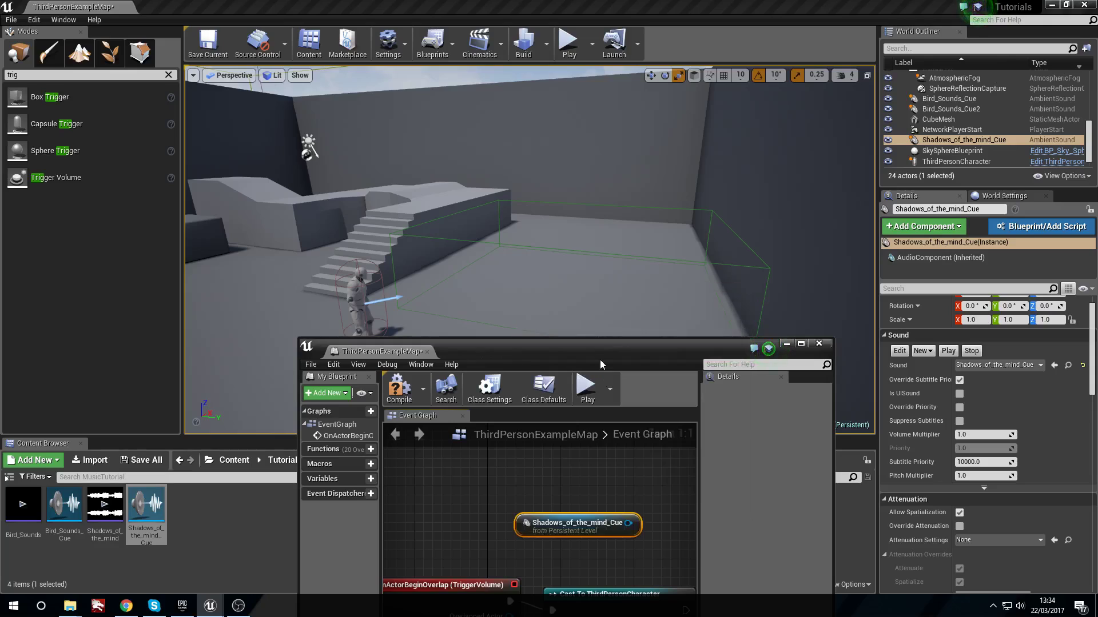
{"action": "double_click", "coordinate": [606, 337]}
{"action": "right_click_drag", "start_coordinate": [606, 338], "coordinate": [488, 341]}
{"action": "double_click", "coordinate": [649, 2]}
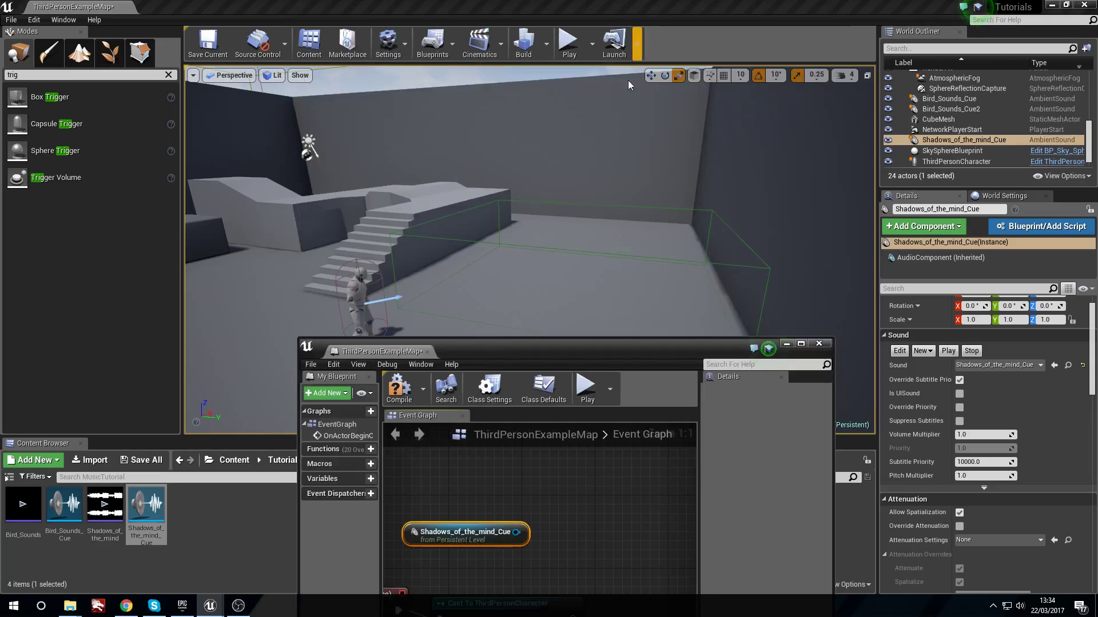
{"action": "left_click", "coordinate": [801, 343]}
{"action": "right_click_drag", "start_coordinate": [262, 188], "coordinate": [465, 171]}
{"action": "left_click_drag", "start_coordinate": [503, 359], "coordinate": [522, 341]}
{"action": "right_click_drag", "start_coordinate": [611, 323], "coordinate": [519, 344]}
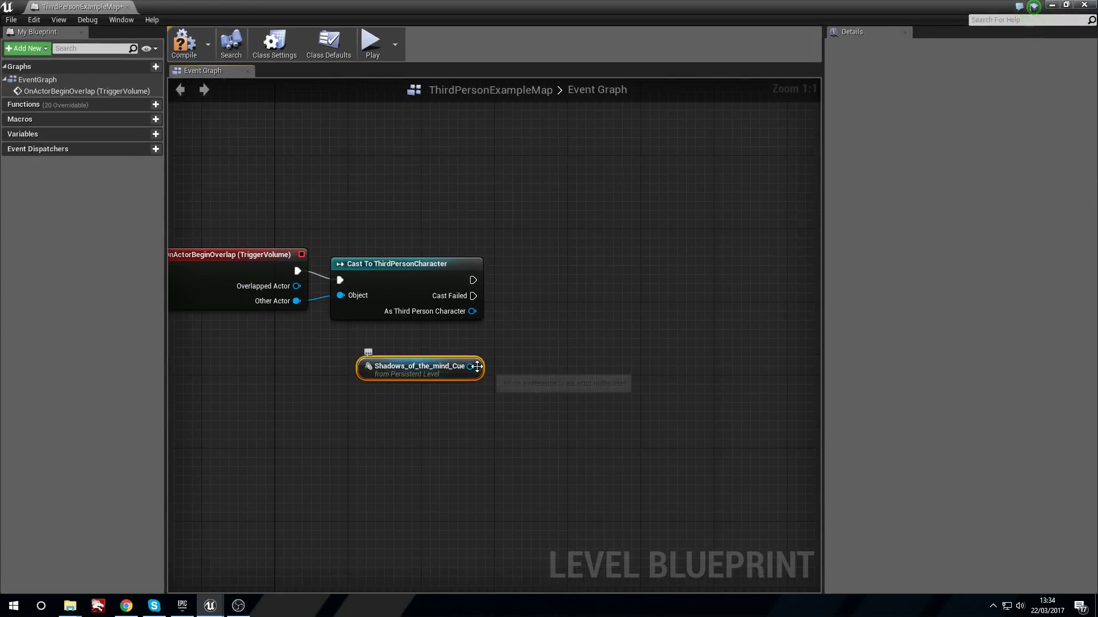
Add a Fade Out node for the Shadows_of_the_mind_Cue audio component, run from the successful cast, and lay out its nodes
{"action": "left_click_drag", "start_coordinate": [566, 309], "coordinate": [566, 308]}
{"action": "type", "text": "fad"}
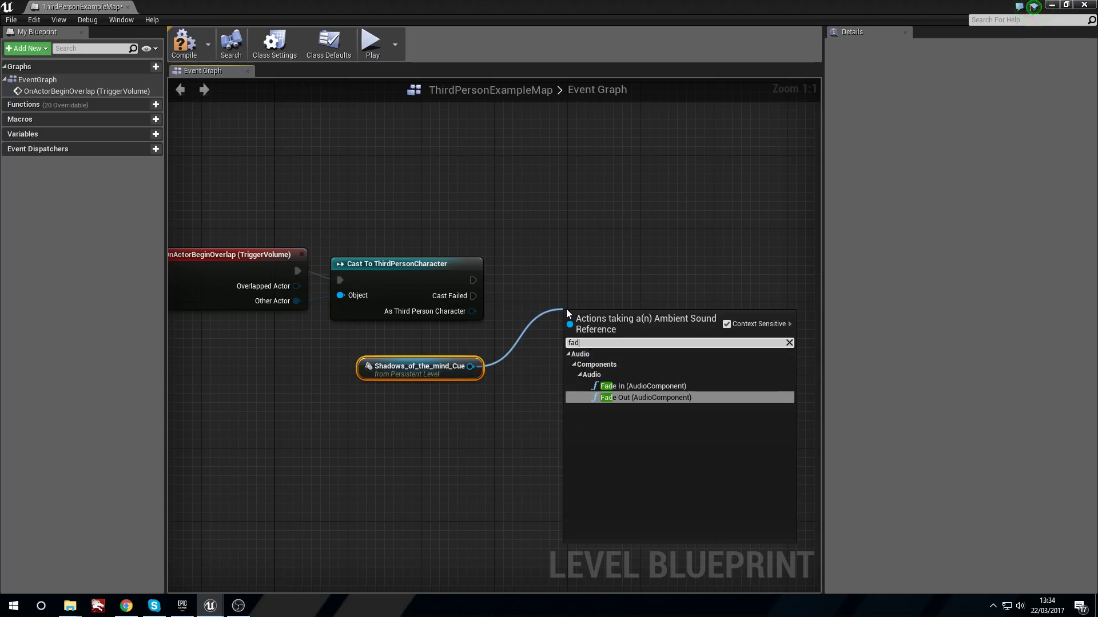
{"action": "key", "text": "Return"}
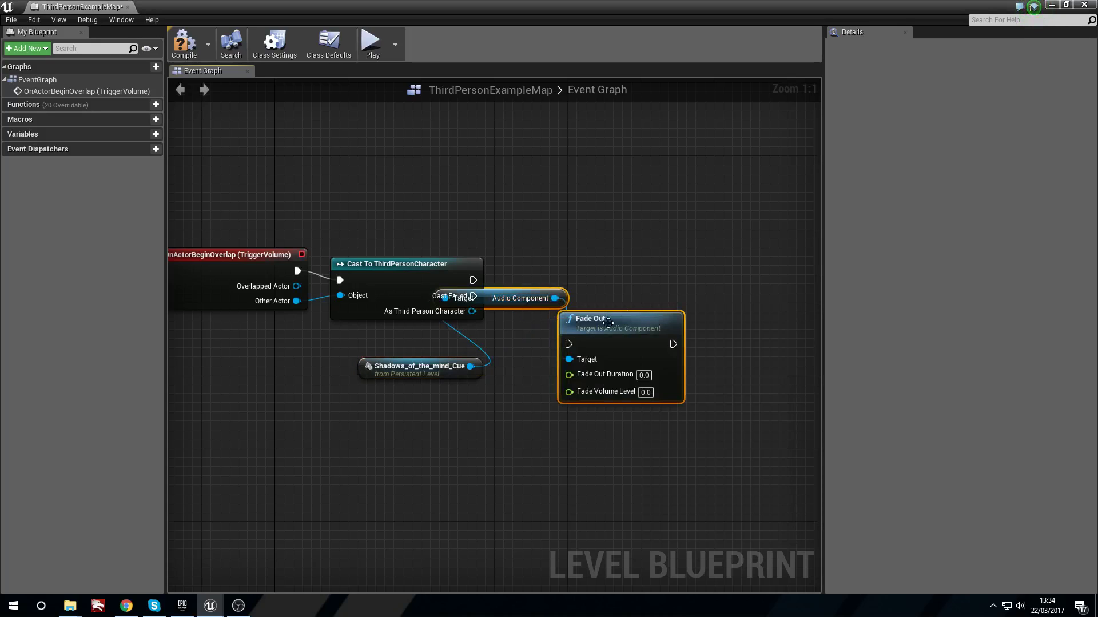
{"action": "left_click_drag", "start_coordinate": [386, 368], "coordinate": [339, 378]}
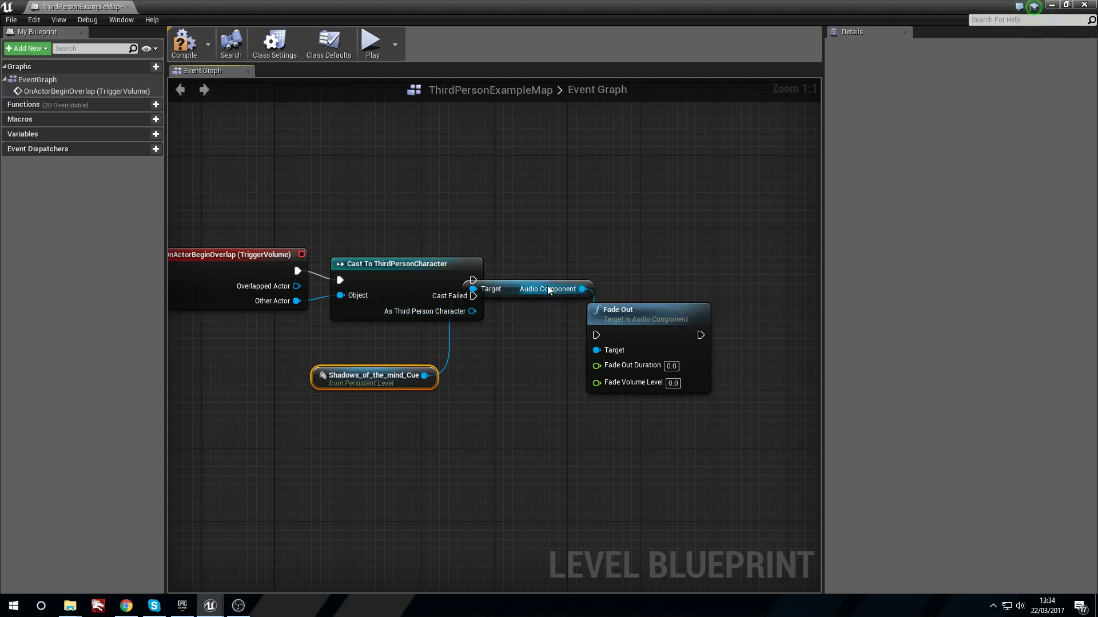
{"action": "left_click_drag", "start_coordinate": [547, 287], "coordinate": [525, 397]}
{"action": "left_click_drag", "start_coordinate": [648, 310], "coordinate": [618, 263]}
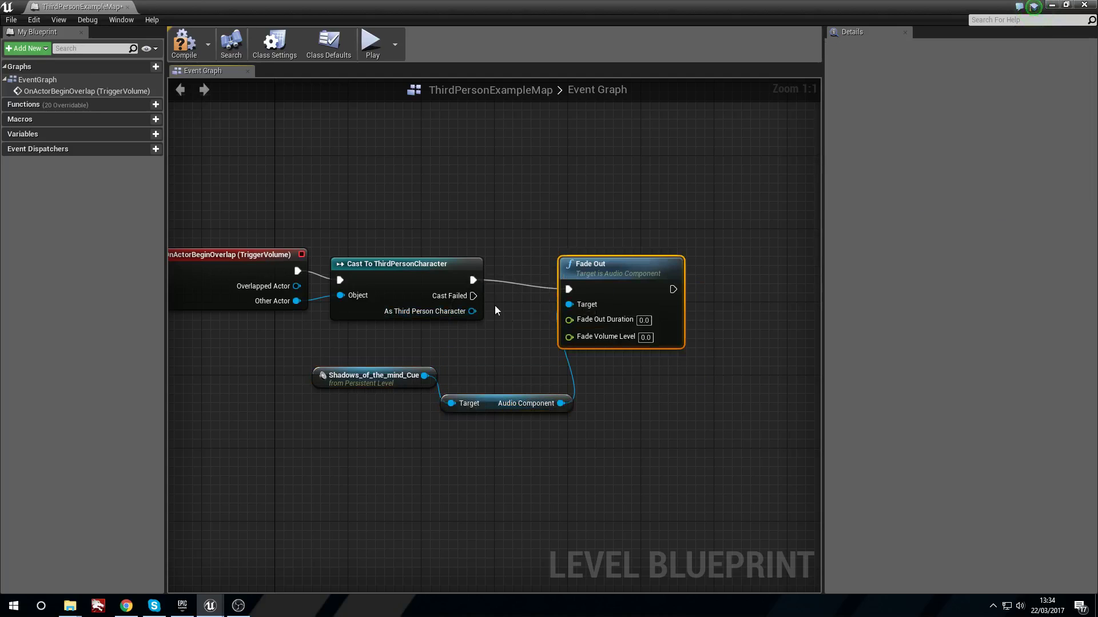
Set the Fade Out Duration to 2 and tidy the Audio Component and Fade Out nodes
{"action": "left_click", "coordinate": [642, 321]}
{"action": "type", "text": "2"}
{"action": "left_click_drag", "start_coordinate": [515, 403], "coordinate": [524, 385]}
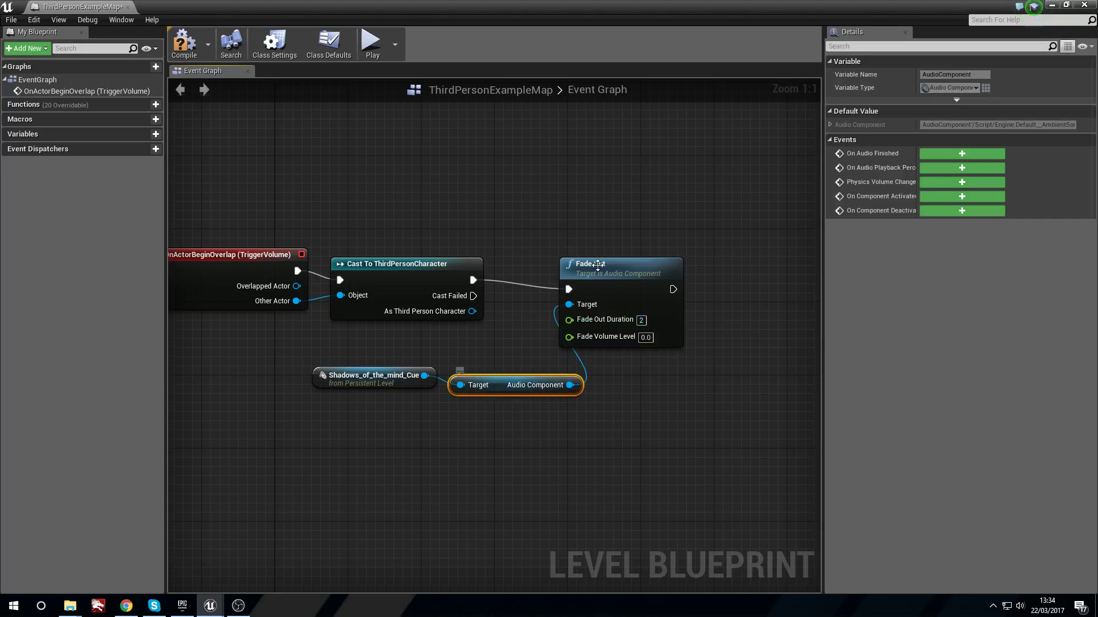
{"action": "left_click_drag", "start_coordinate": [591, 271], "coordinate": [618, 262]}
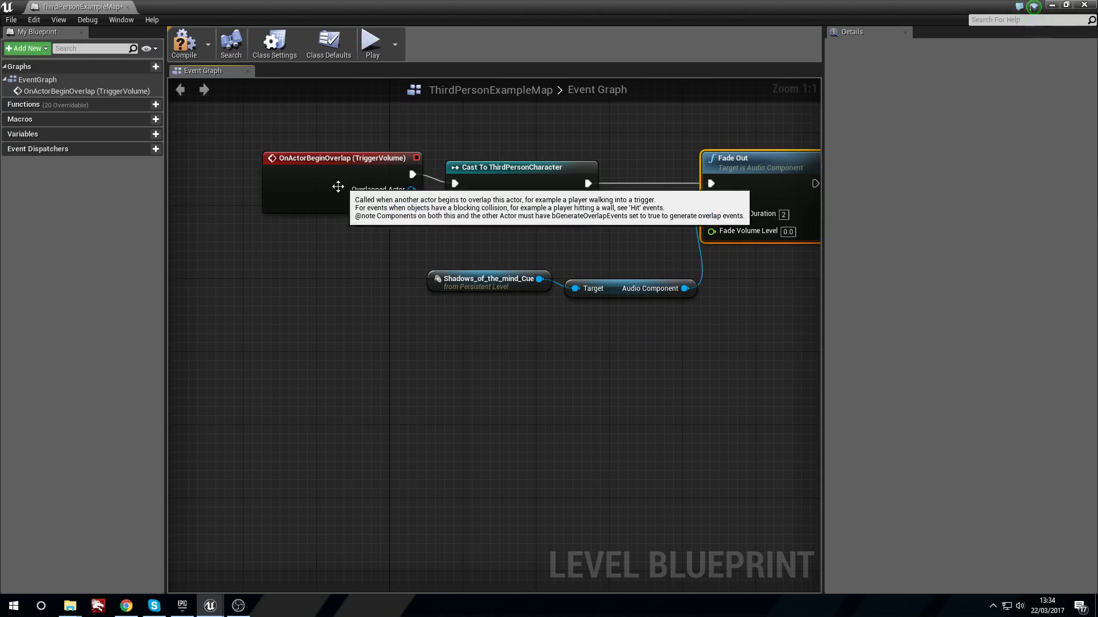
Select the trigger volume in the level and add its On Actor End Overlap event below the begin-overlap chain
{"action": "left_click", "coordinate": [327, 186]}
{"action": "left_click_drag", "start_coordinate": [628, 7], "coordinate": [524, 337]}
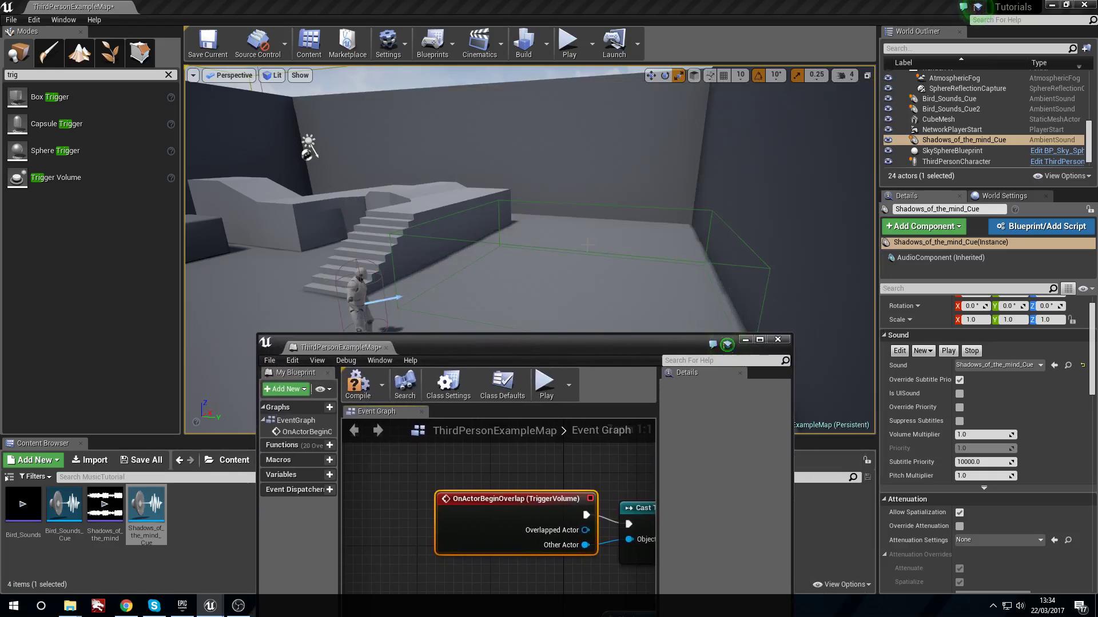
{"action": "left_click", "coordinate": [514, 247]}
{"action": "double_click", "coordinate": [516, 345]}
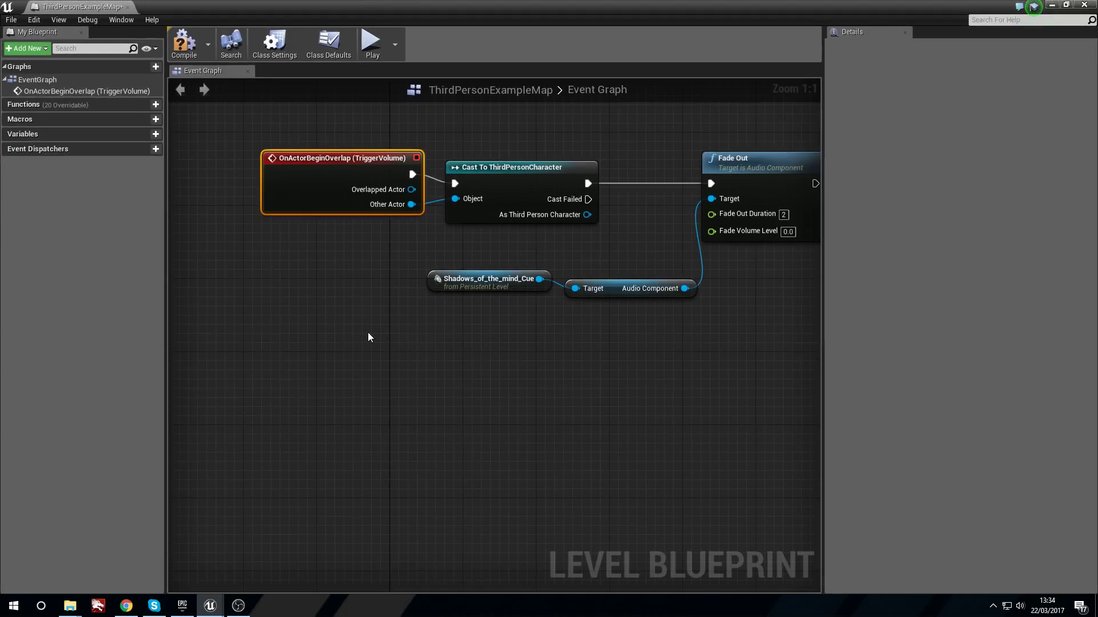
{"action": "right_click_drag", "start_coordinate": [368, 332], "coordinate": [412, 259]}
{"action": "right_click", "coordinate": [363, 312]}
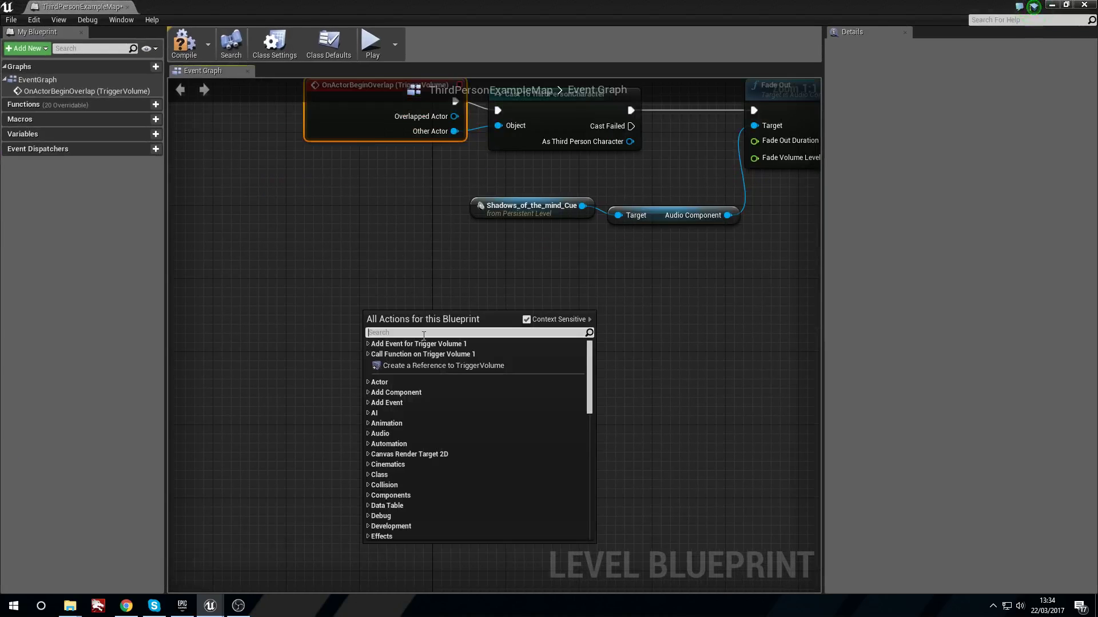
{"action": "type", "text": "end ove"}
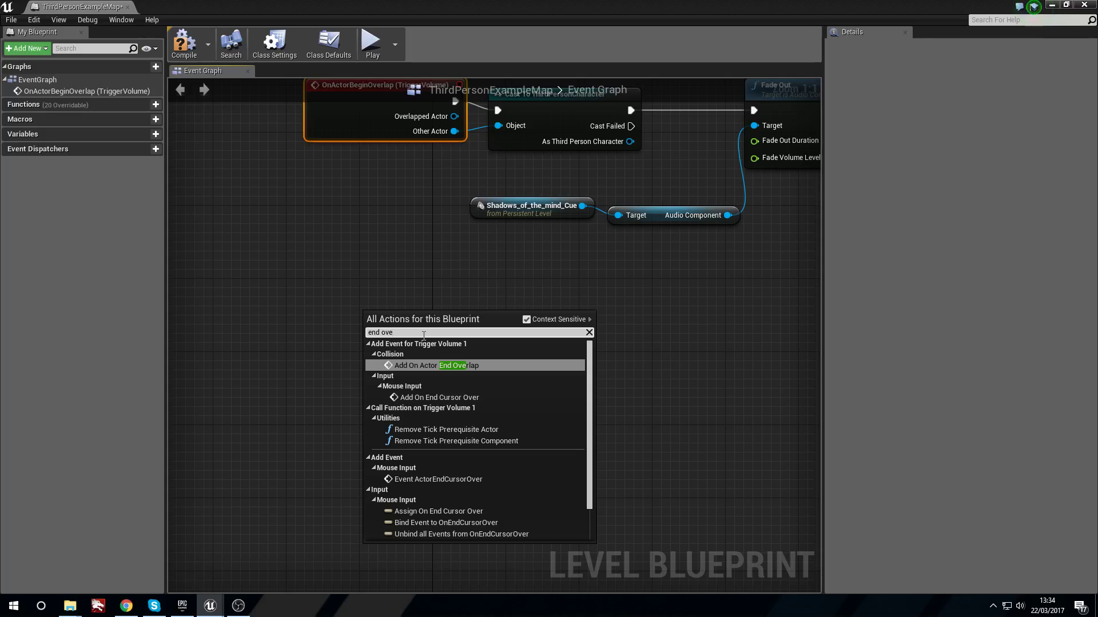
{"action": "key", "text": "Return"}
{"action": "left_click_drag", "start_coordinate": [420, 336], "coordinate": [311, 349]}
{"action": "right_click_drag", "start_coordinate": [475, 271], "coordinate": [518, 290]}
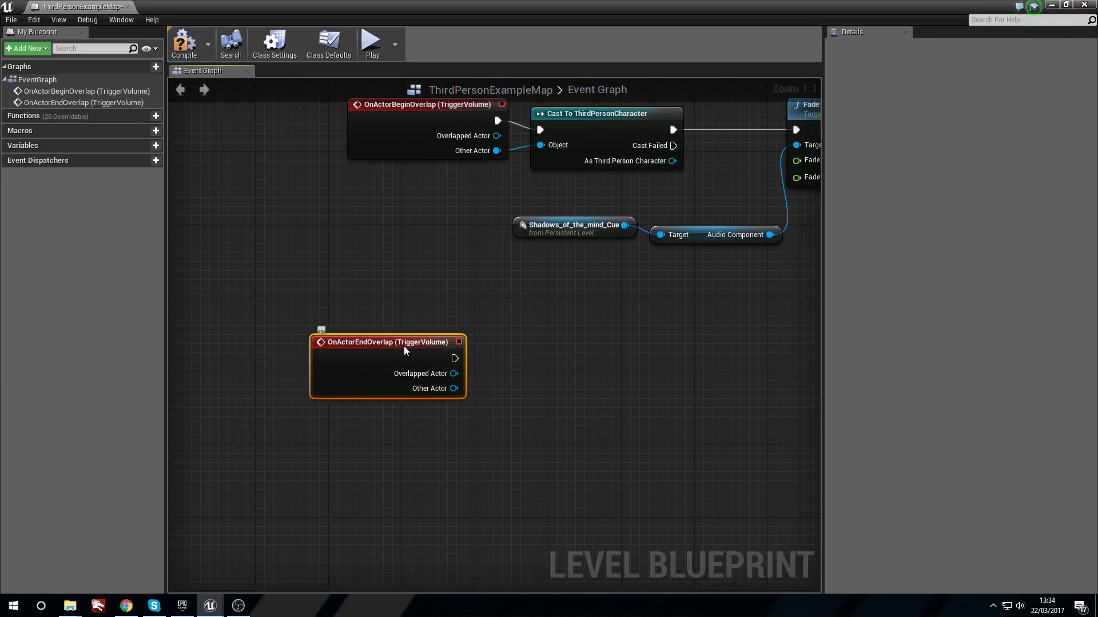
Copy the Cast To ThirdPersonCharacter node and connect the end-overlap event's execution and Other Actor outputs to the copy
{"action": "right_click_drag", "start_coordinate": [404, 350], "coordinate": [357, 372]}
{"action": "left_click", "coordinate": [558, 135]}
{"action": "key", "text": "ctrl+c"}
{"action": "key", "text": "ctrl+v"}
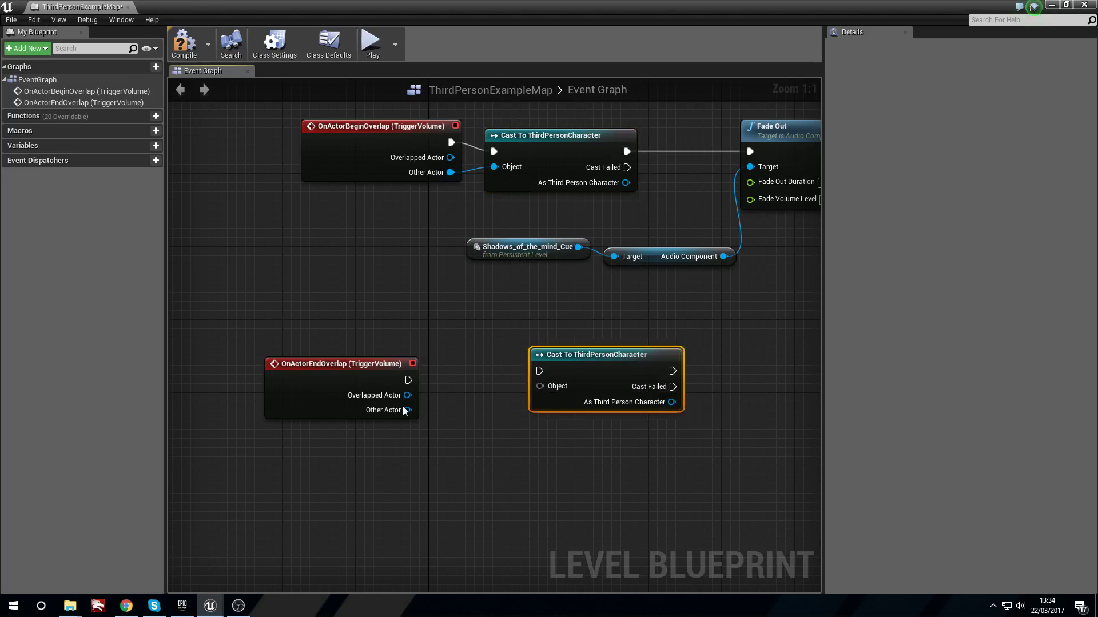
{"action": "left_click_drag", "start_coordinate": [408, 410], "coordinate": [407, 382]}
{"action": "left_click_drag", "start_coordinate": [596, 358], "coordinate": [532, 368]}
{"action": "right_click_drag", "start_coordinate": [733, 303], "coordinate": [590, 326]}
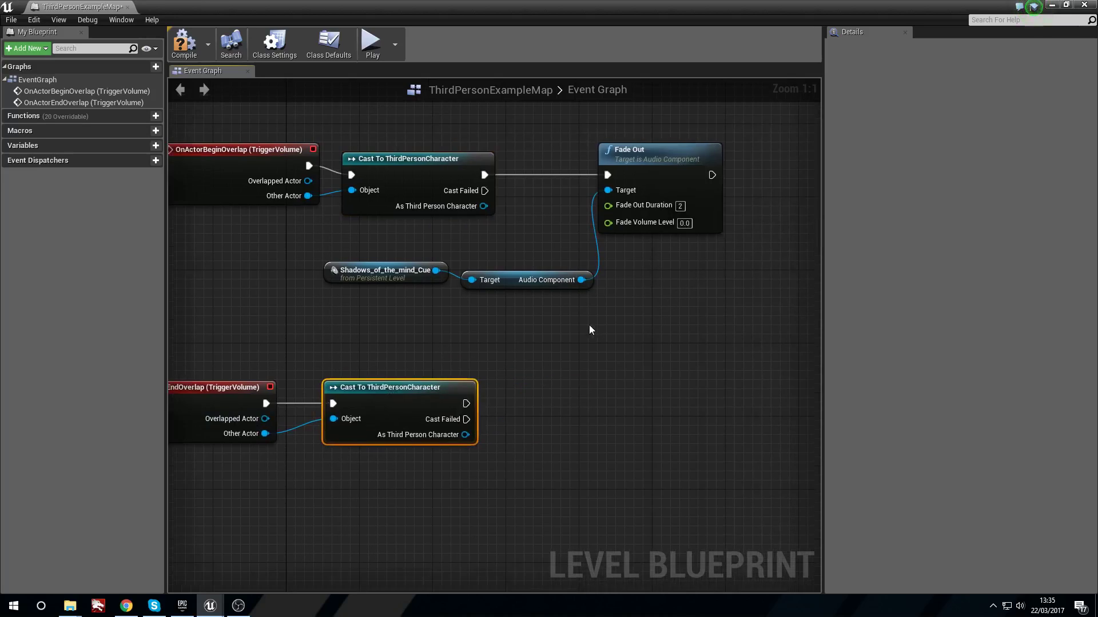
Duplicate the Shadows_of_the_mind_Cue reference and its Audio Component node below the lower cast, and add a Fade In node from the copy
{"action": "left_click_drag", "start_coordinate": [553, 322], "coordinate": [379, 271]}
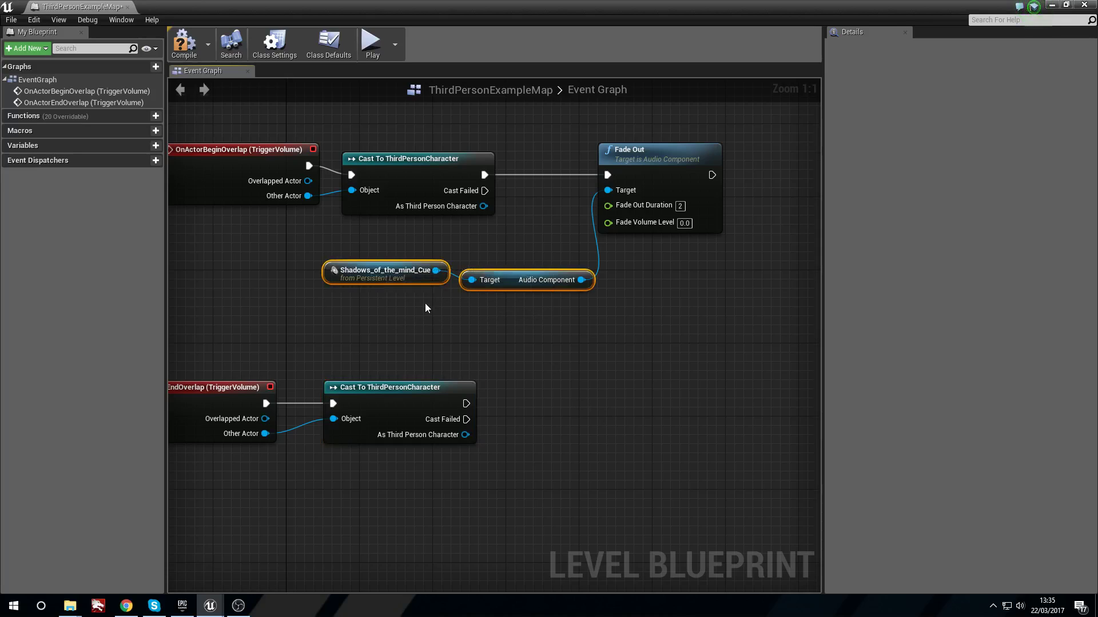
{"action": "key", "text": "ctrl+c"}
{"action": "key", "text": "ctrl+v"}
{"action": "left_click_drag", "start_coordinate": [562, 396], "coordinate": [370, 498]}
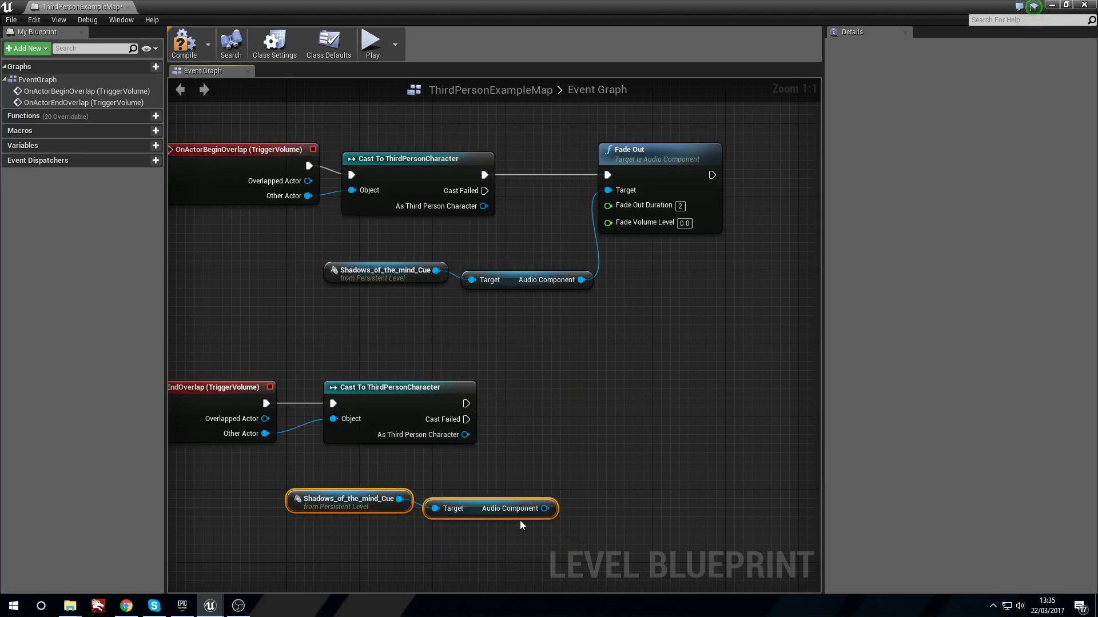
{"action": "left_click_drag", "start_coordinate": [545, 508], "coordinate": [608, 429]}
{"action": "type", "text": "fade in"}
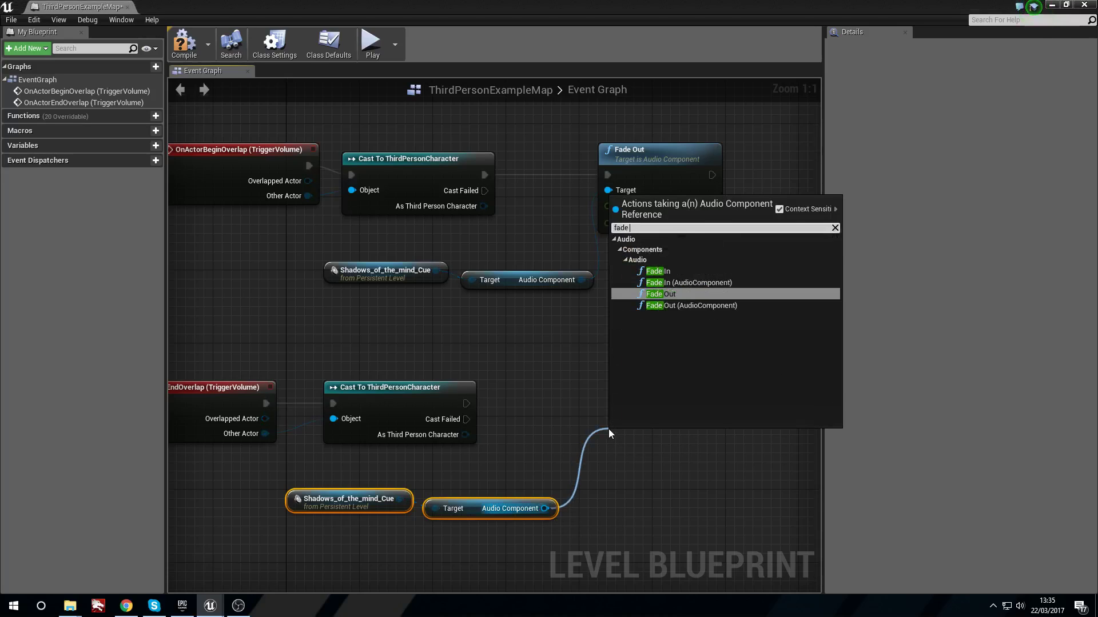
{"action": "key", "text": "Return"}
{"action": "left_click_drag", "start_coordinate": [633, 444], "coordinate": [597, 397]}
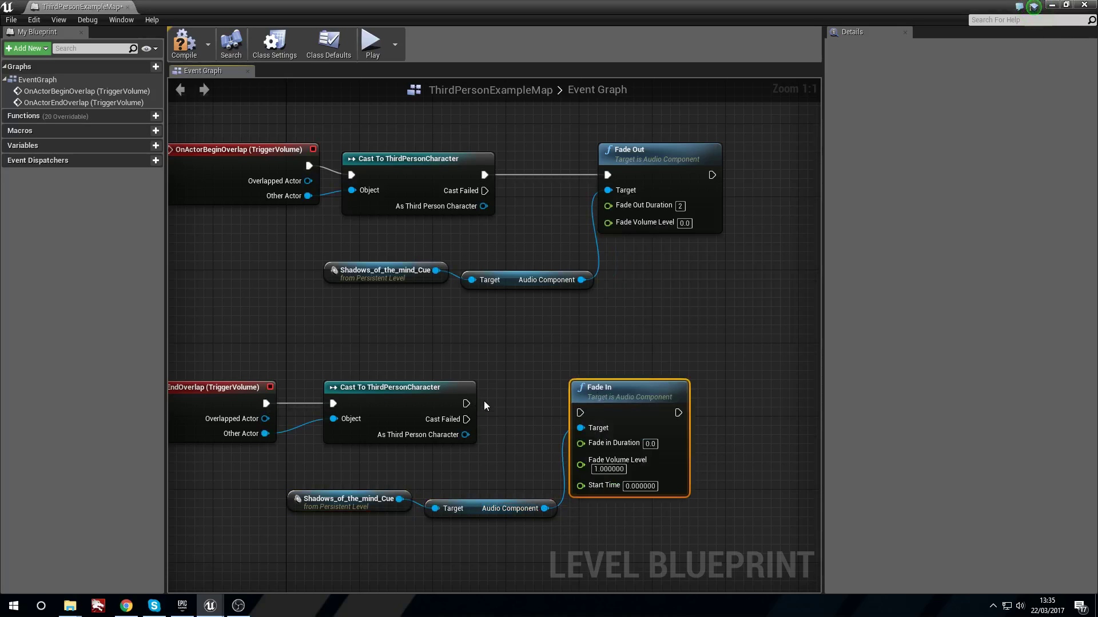
Connect the lower cast's success output to the Fade In node and set its Fade in Duration to 2
{"action": "left_click_drag", "start_coordinate": [466, 403], "coordinate": [577, 408]}
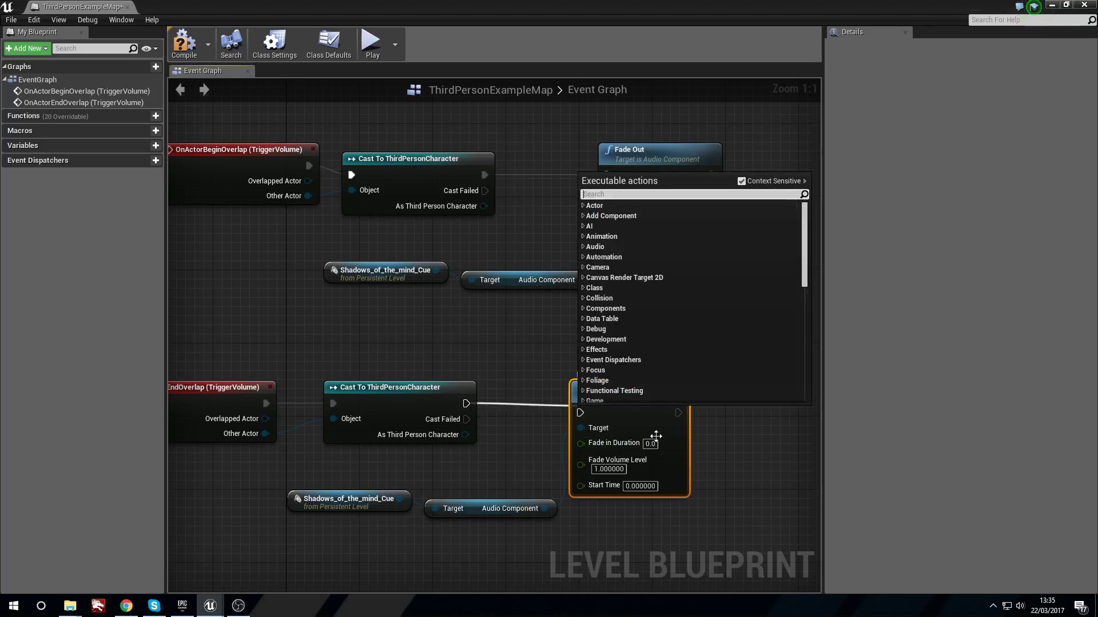
{"action": "left_click", "coordinate": [747, 464]}
{"action": "left_click_drag", "start_coordinate": [466, 404], "coordinate": [467, 410]}
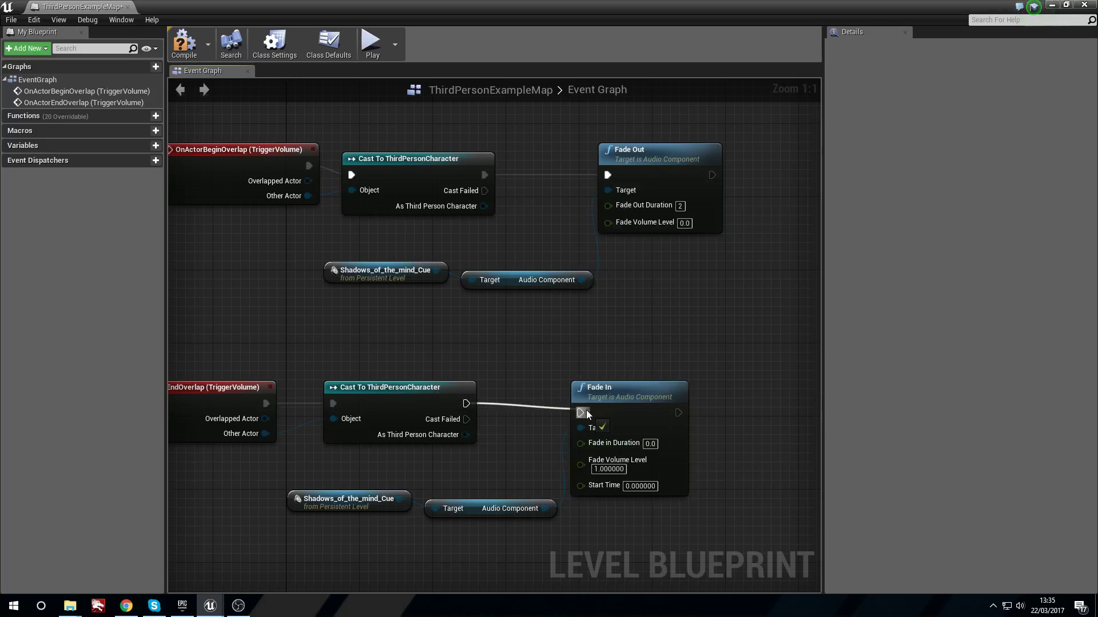
{"action": "left_click_drag", "start_coordinate": [587, 413], "coordinate": [583, 413]}
{"action": "left_click", "coordinate": [650, 444]}
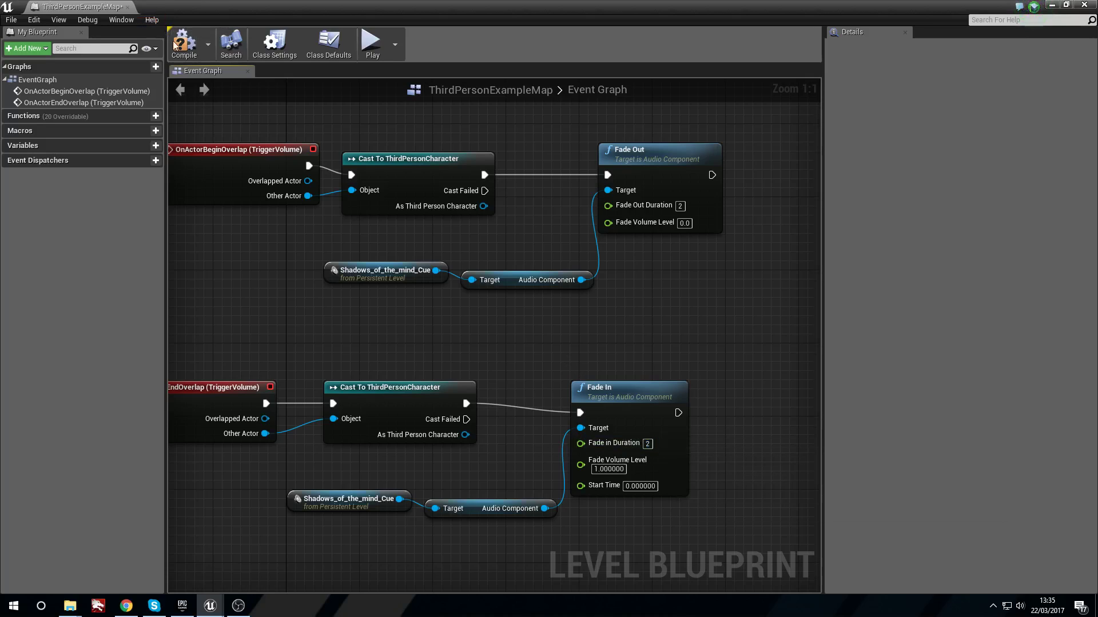
Play-test the level, running the character into and out of the trigger volume to check the music's fade-out and fade-in
{"action": "left_click", "coordinate": [1085, 4]}
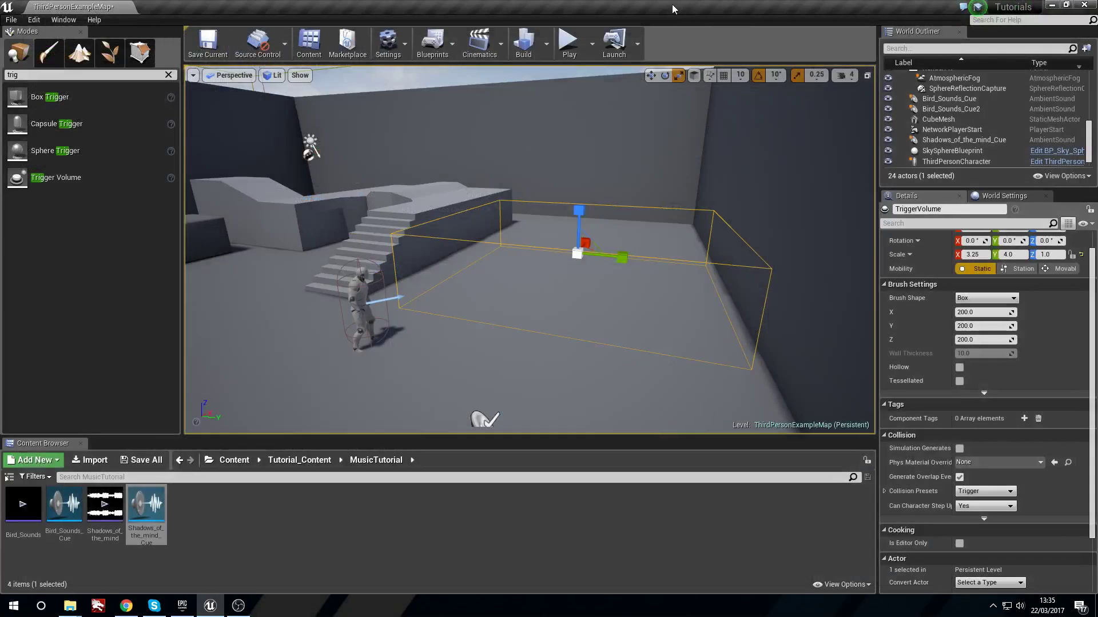
{"action": "left_click", "coordinate": [565, 46]}
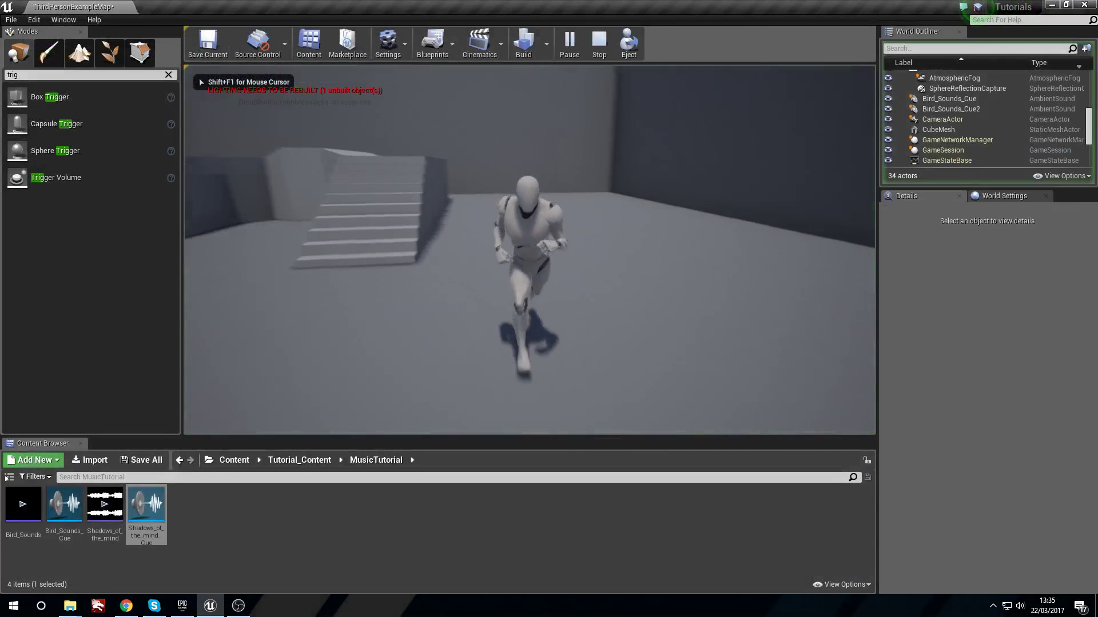
{"action": "key", "text": "w"}
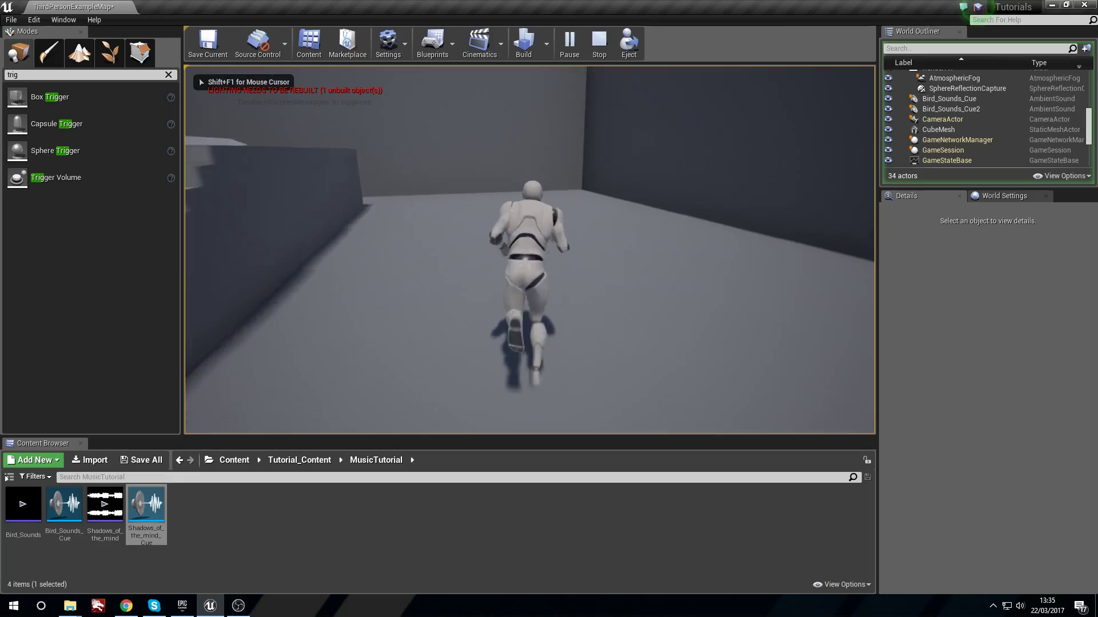
{"action": "key", "text": "a"}
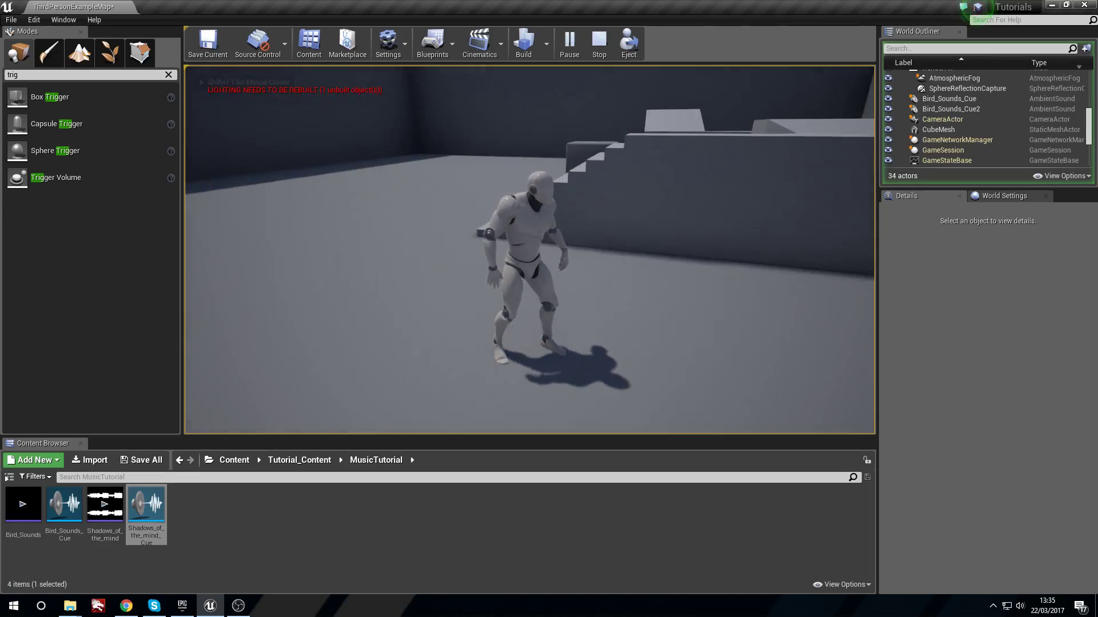
{"action": "key", "text": "w"}
{"action": "key", "text": "a"}
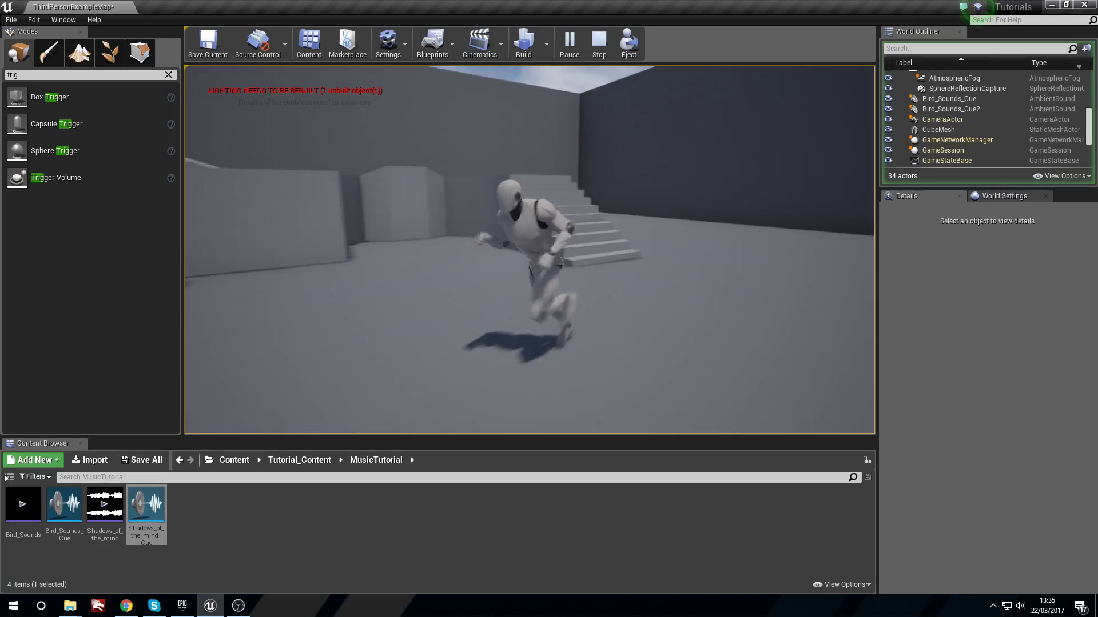
{"action": "key", "text": "s"}
{"action": "key", "text": "w"}
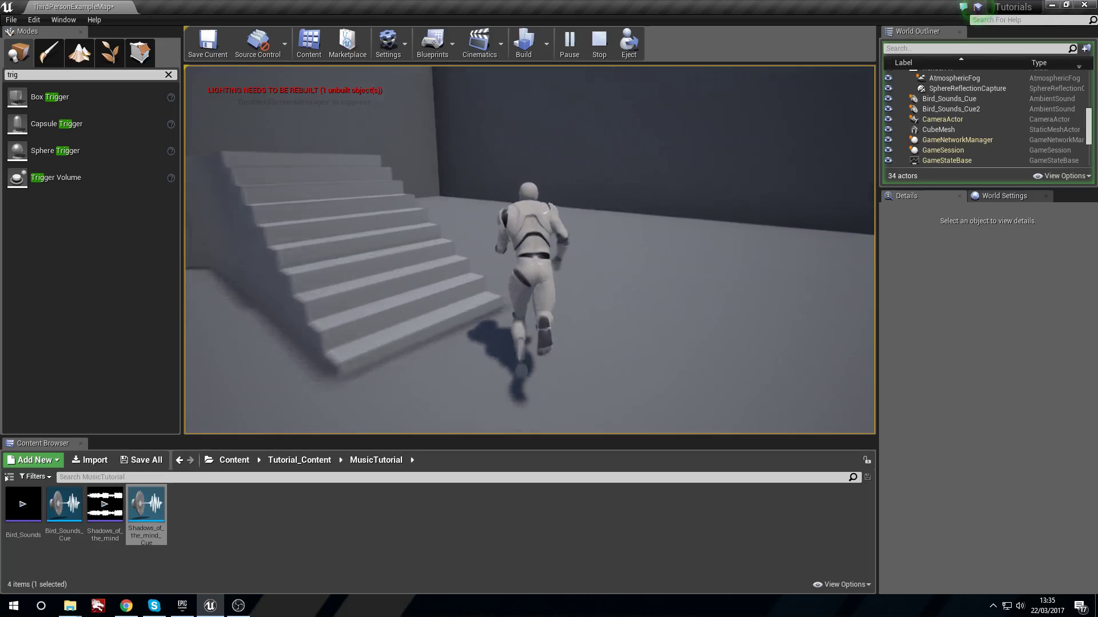
{"action": "key", "text": "s"}
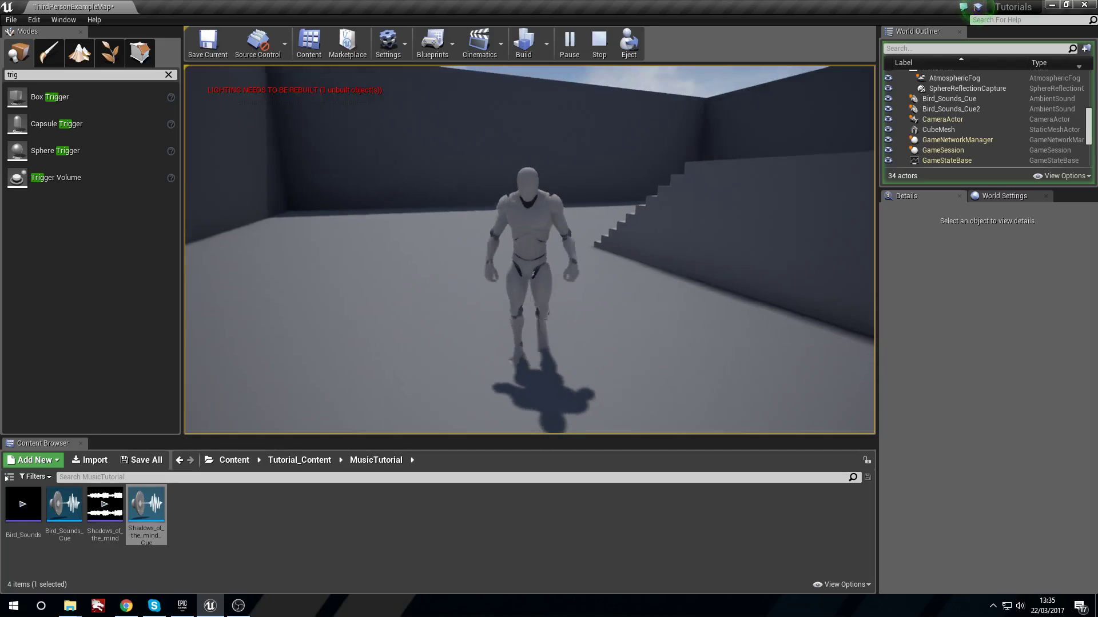
{"action": "key", "text": "w"}
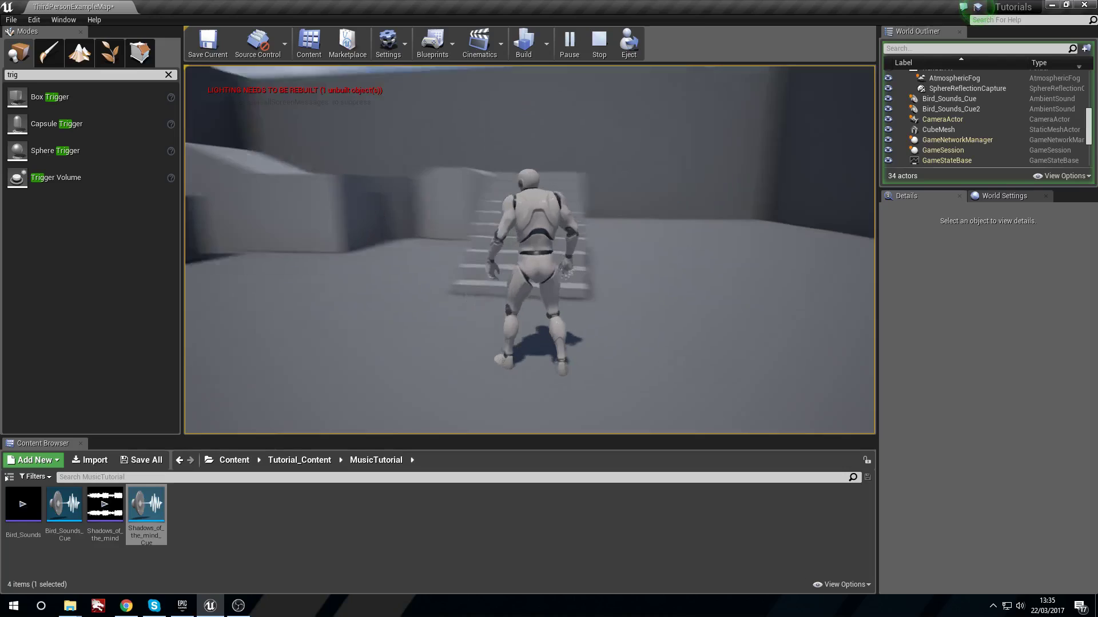
{"action": "key", "text": "Escape"}
Open the level blueprint and move the upper Audio Component node farther away from its Shadows_of_the_mind_Cue reference
{"action": "right_click_drag", "start_coordinate": [794, 293], "coordinate": [872, 343]}
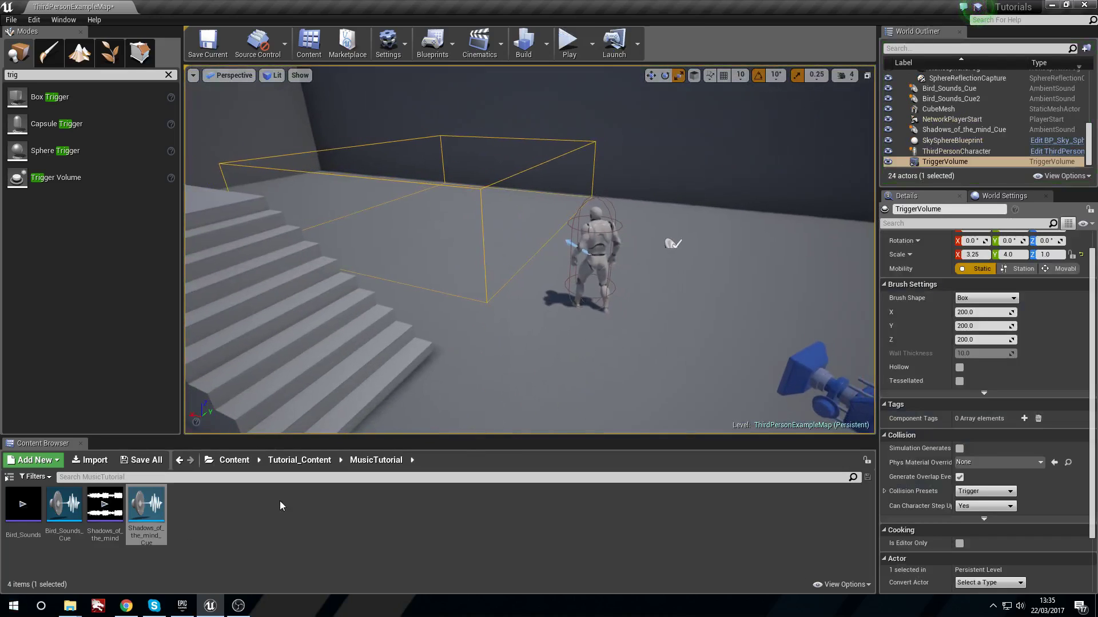
{"action": "left_click", "coordinate": [453, 45]}
{"action": "left_click", "coordinate": [449, 141]}
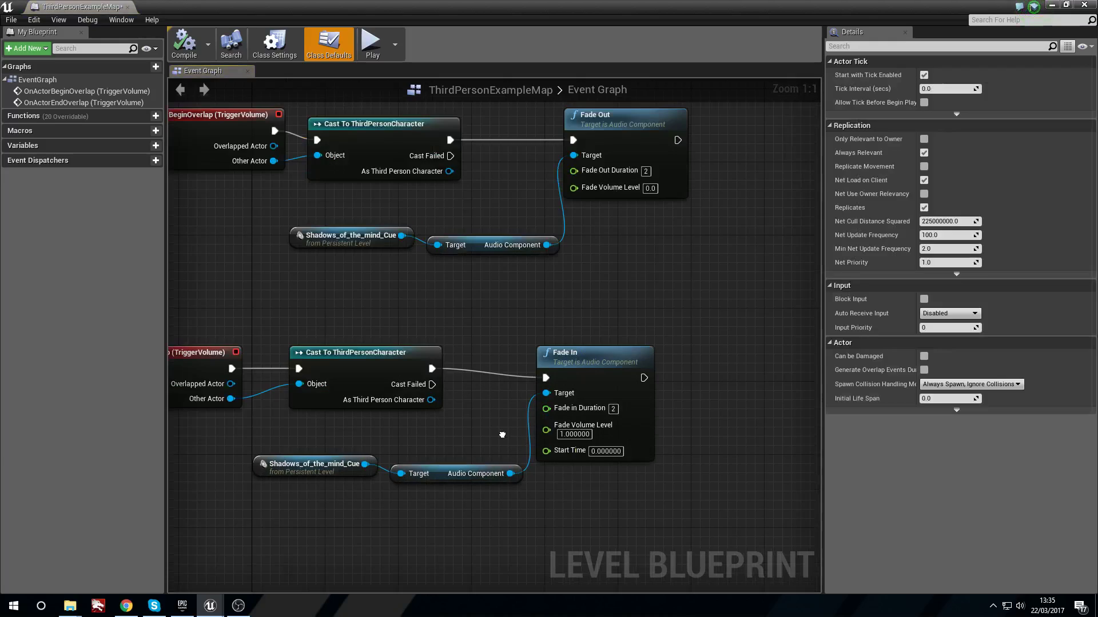
{"action": "mouse_move", "coordinate": [580, 258]}
{"action": "right_mouse_down"}
{"action": "mouse_move", "coordinate": [644, 250]}
{"action": "mouse_move", "coordinate": [597, 248]}
{"action": "right_mouse_up"}
{"action": "left_click_drag", "start_coordinate": [565, 228], "coordinate": [599, 212]}
Try a Get Timer Elapsed Time by Function Name node on the upper Shadows_of_the_mind_Cue reference, and delete it
{"action": "left_click_drag", "start_coordinate": [435, 214], "coordinate": [519, 254]}
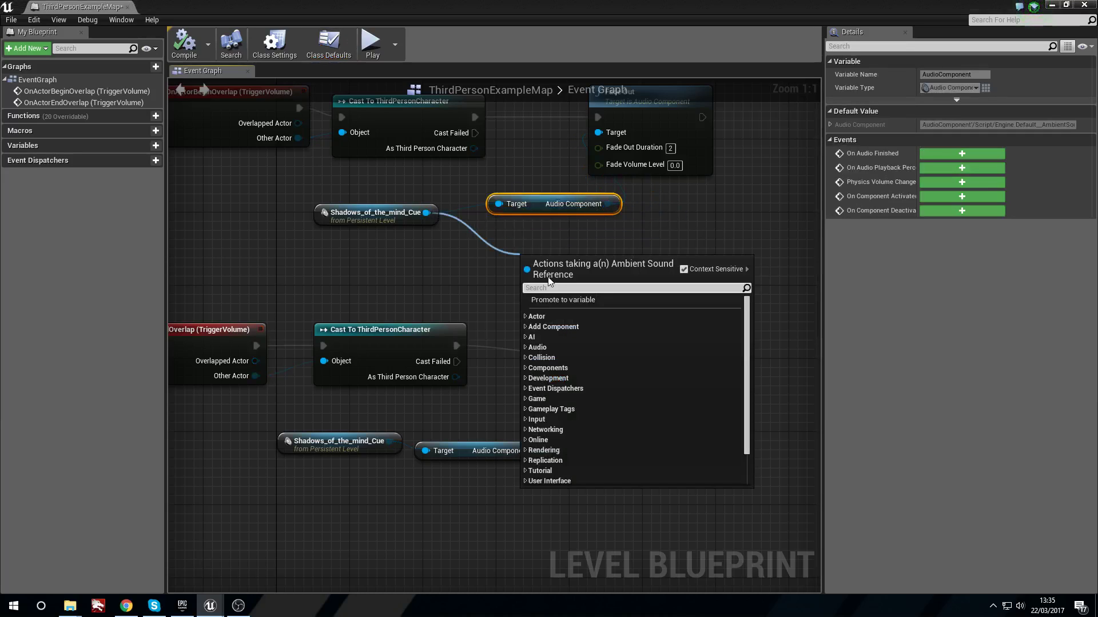
{"action": "type", "text": "get time"}
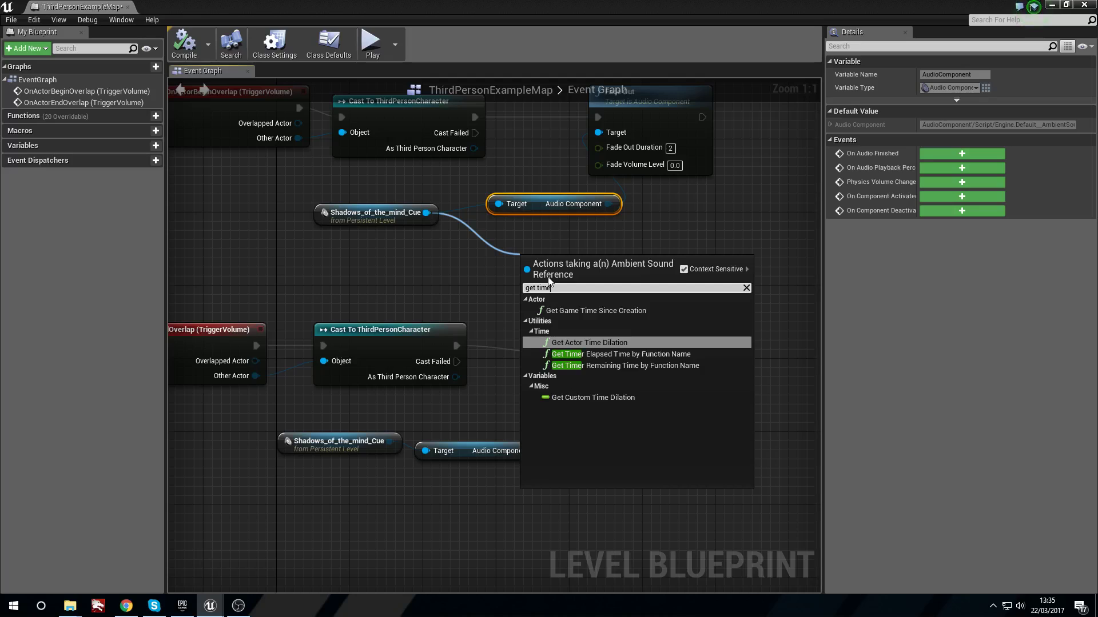
{"action": "key", "text": "Down"}
{"action": "key", "text": "Up"}
{"action": "key", "text": "Down"}
{"action": "key", "text": "Return"}
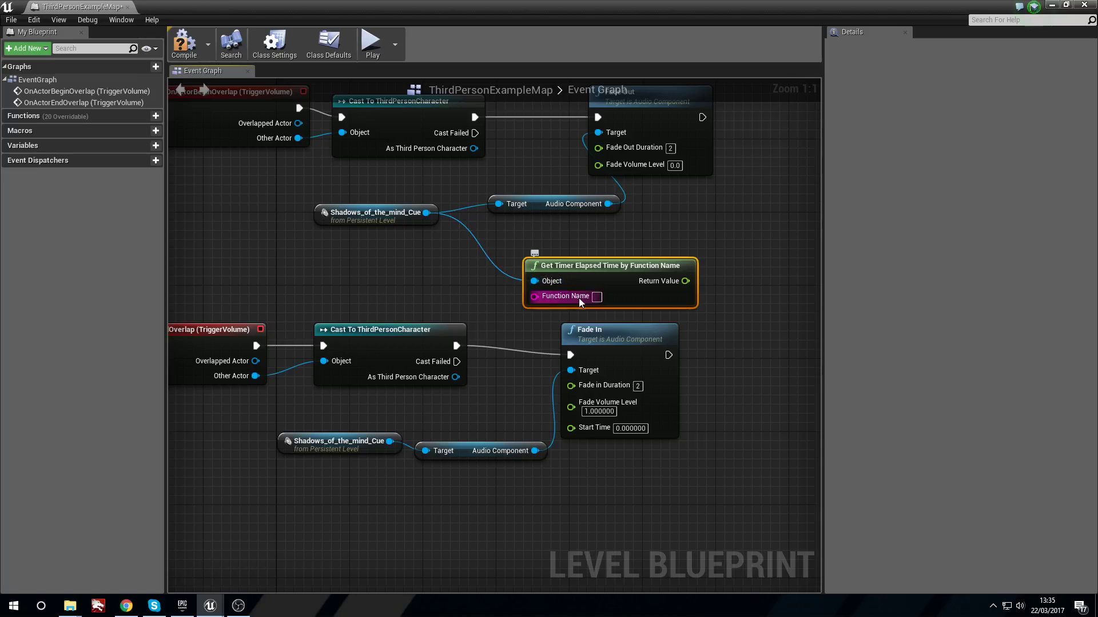
{"action": "key", "text": "Delete"}
{"action": "left_click_drag", "start_coordinate": [426, 213], "coordinate": [475, 267]}
{"action": "type", "text": "time"}
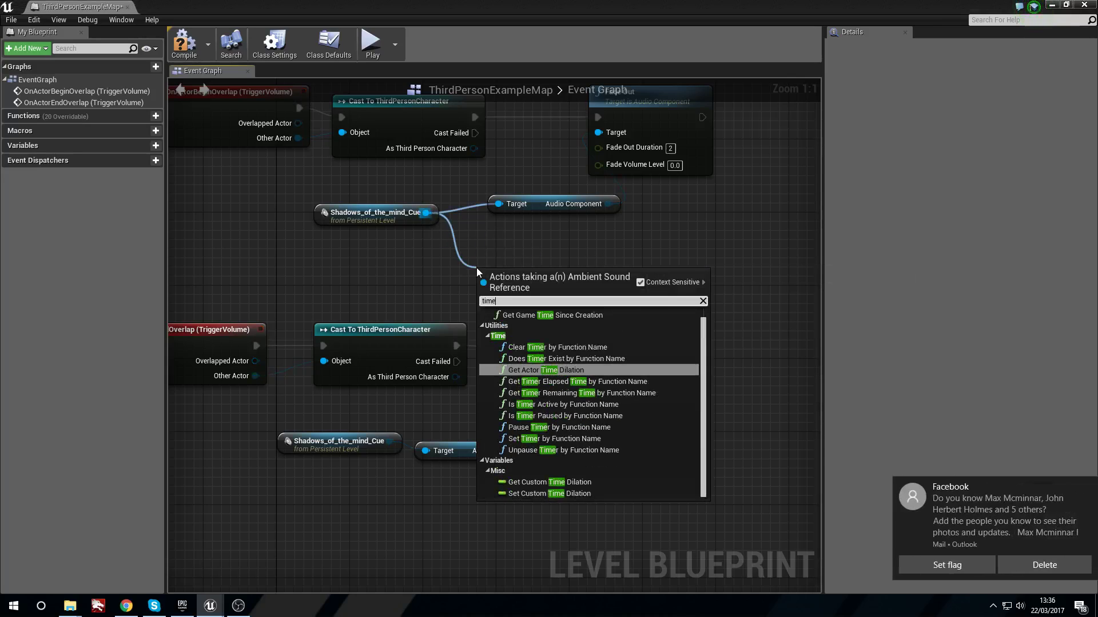
{"action": "left_click", "coordinate": [1055, 564]}
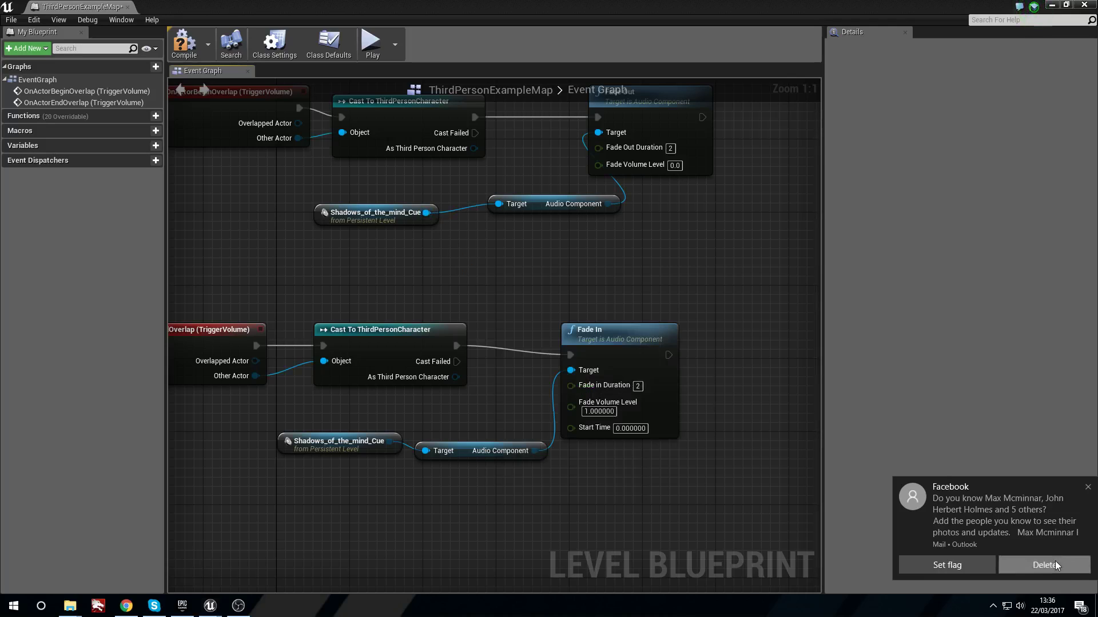
Add a Get Game Time Since Creation node from the upper Shadows_of_the_mind_Cue reference and connect its Return Value to Fade In's Start Time
{"action": "left_click_drag", "start_coordinate": [424, 212], "coordinate": [493, 280]}
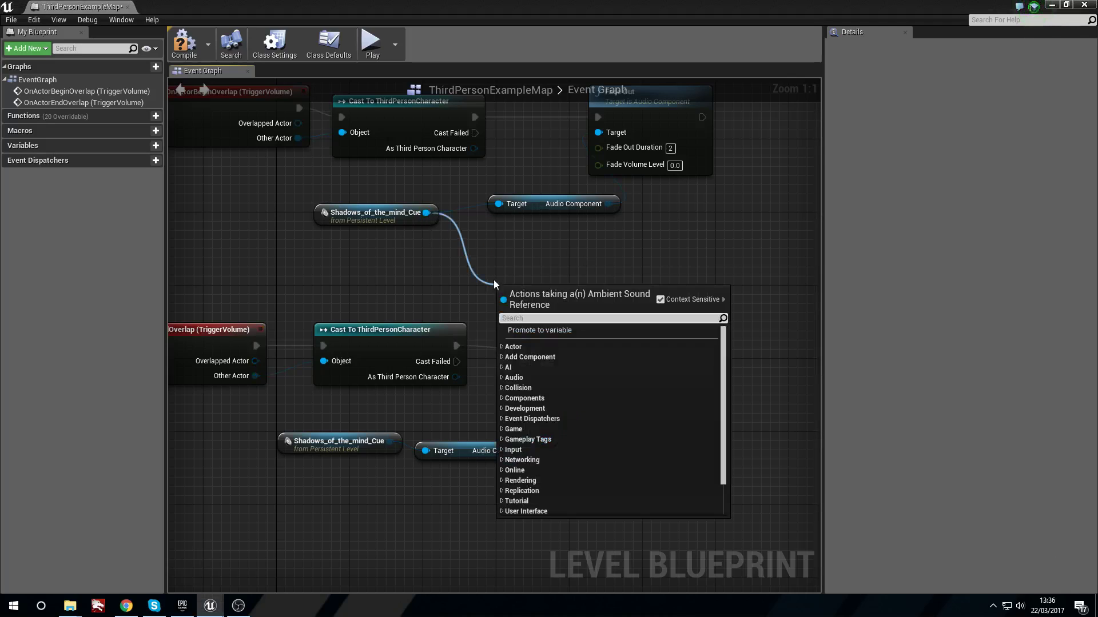
{"action": "type", "text": "time"}
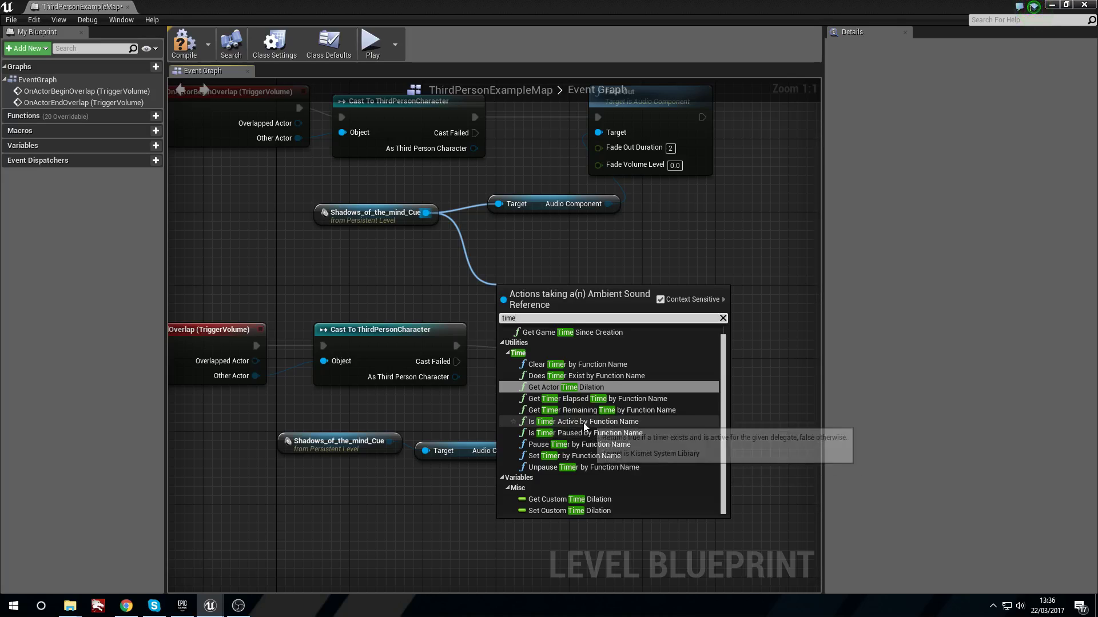
{"action": "scroll", "coordinate": [583, 378], "scroll_direction": "up", "scroll_amount": 1}
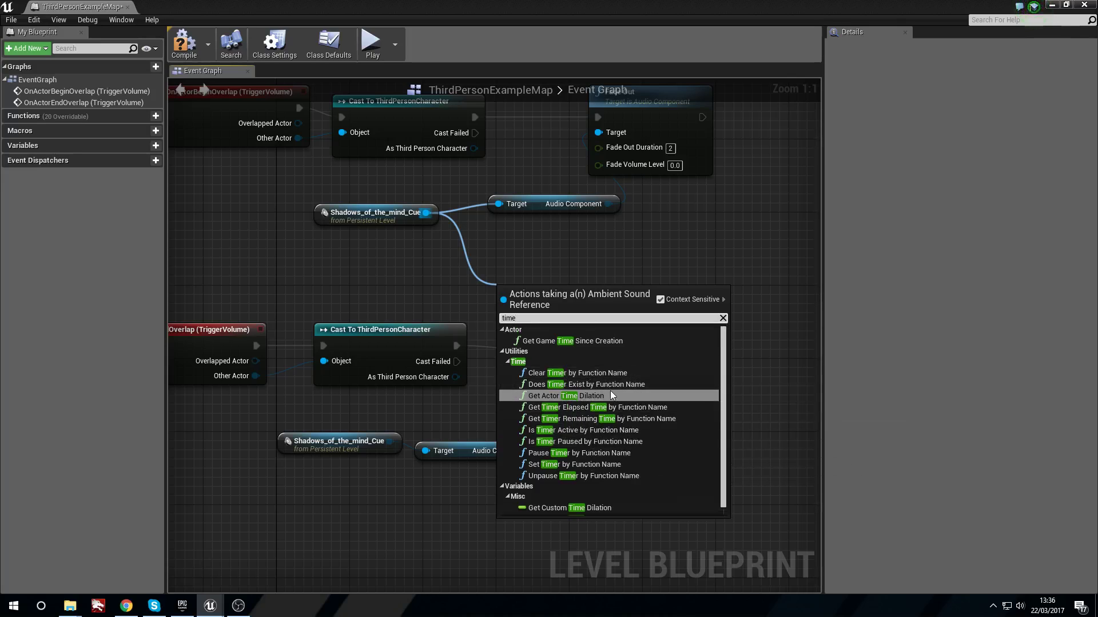
{"action": "left_click", "coordinate": [598, 343]}
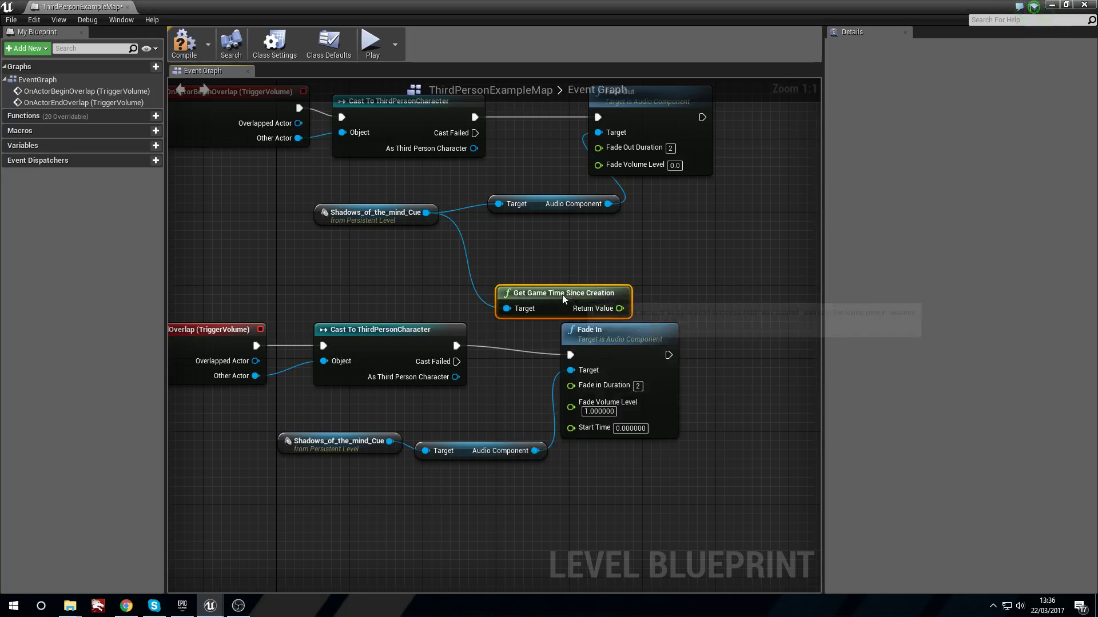
{"action": "left_click_drag", "start_coordinate": [561, 294], "coordinate": [496, 250]}
{"action": "left_click_drag", "start_coordinate": [554, 269], "coordinate": [571, 427]}
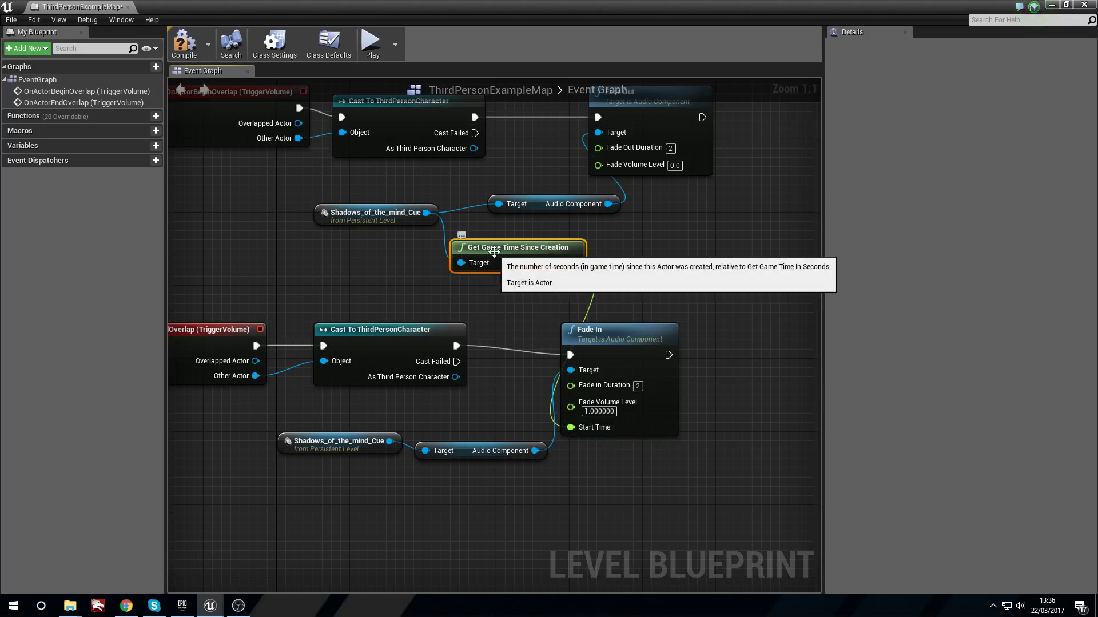
{"action": "left_click_drag", "start_coordinate": [494, 251], "coordinate": [457, 261]}
Compile the level blueprint and return to the level editor
{"action": "left_click", "coordinate": [155, 48]}
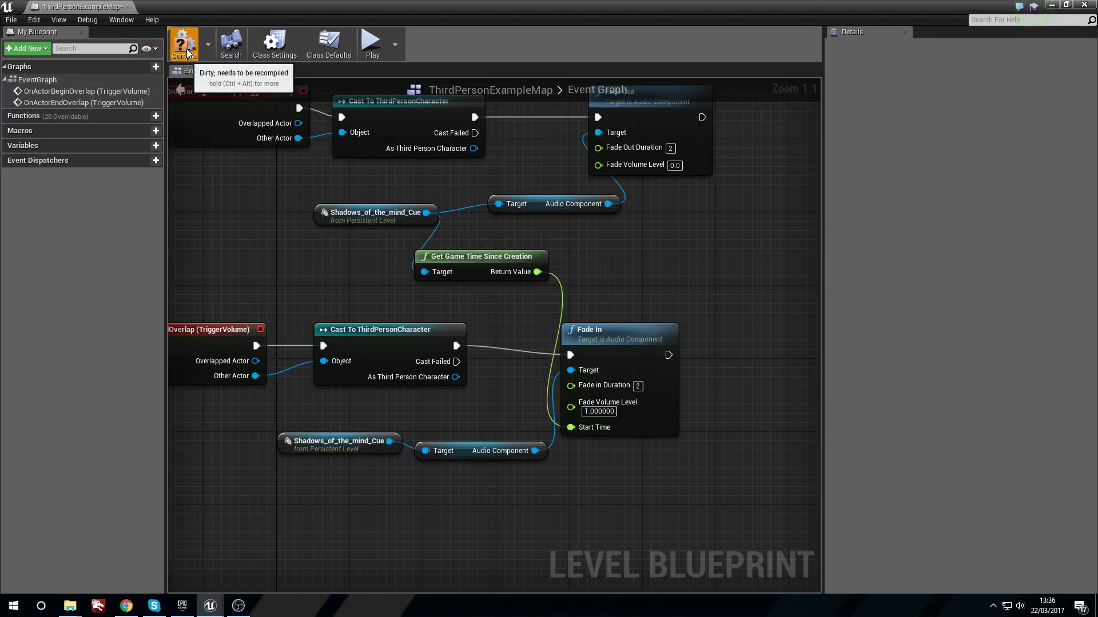
{"action": "left_click", "coordinate": [184, 43]}
{"action": "left_click", "coordinate": [1052, 5]}
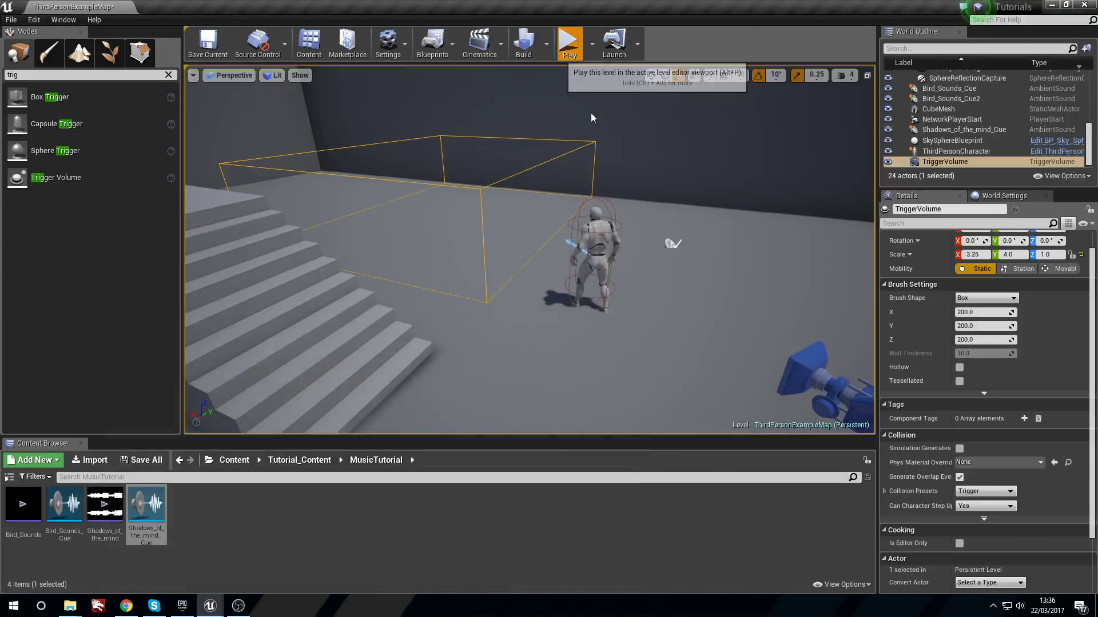
Play-test the level, moving the character through the trigger volume to check that the music resumes from the elapsed time
{"action": "left_click", "coordinate": [568, 39]}
{"action": "key", "text": "w"}
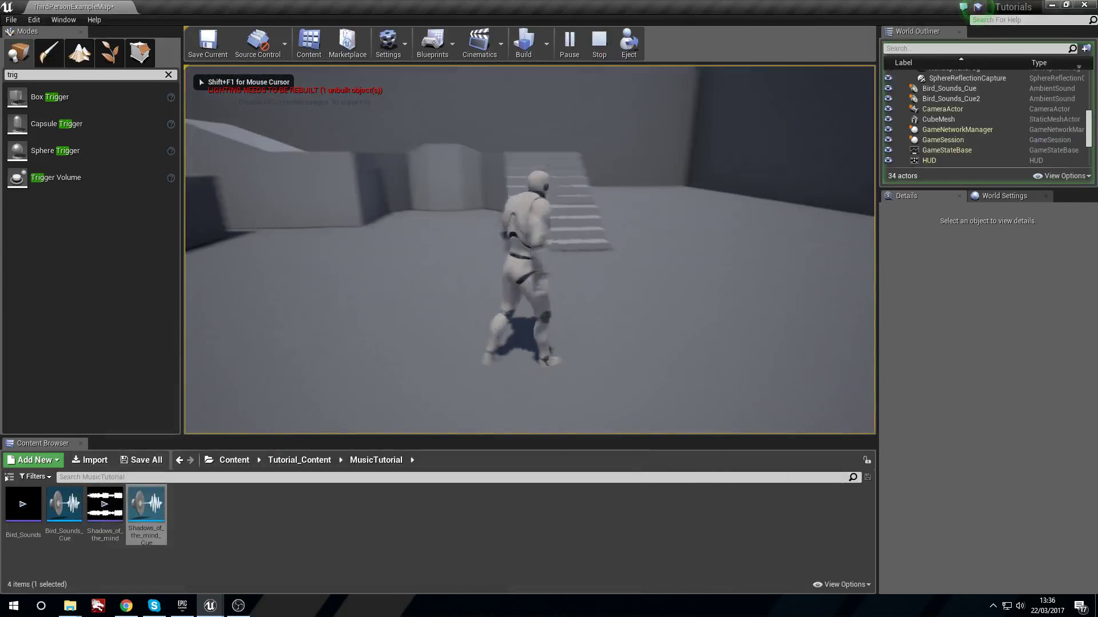
{"action": "key", "text": "a"}
{"action": "key", "text": "s"}
{"action": "key", "text": "w"}
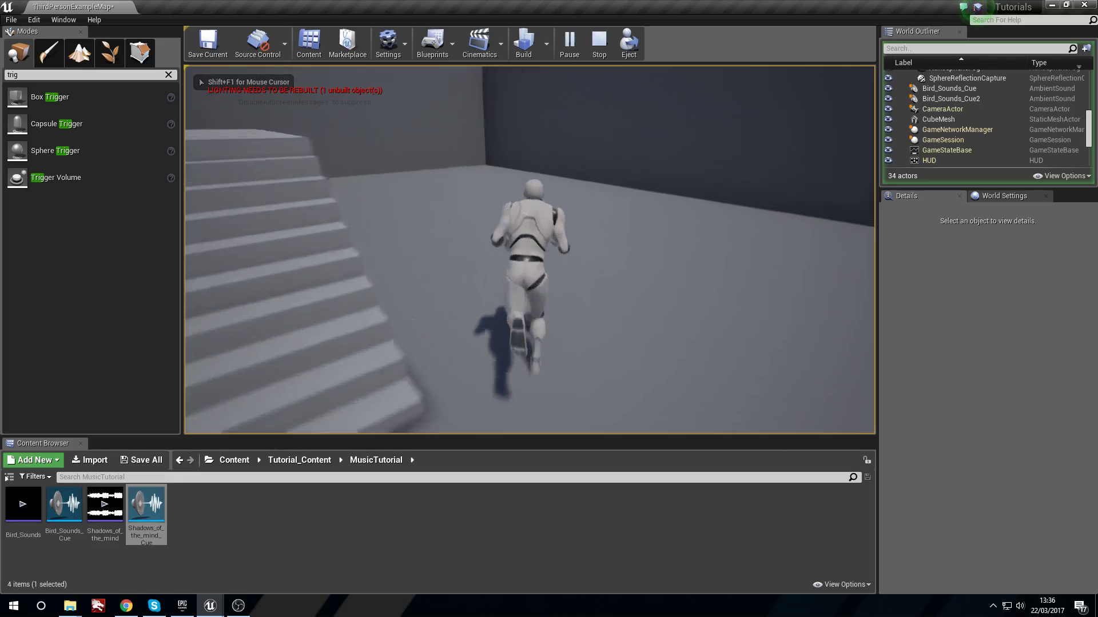
{"action": "key", "text": "s"}
{"action": "key", "text": "w"}
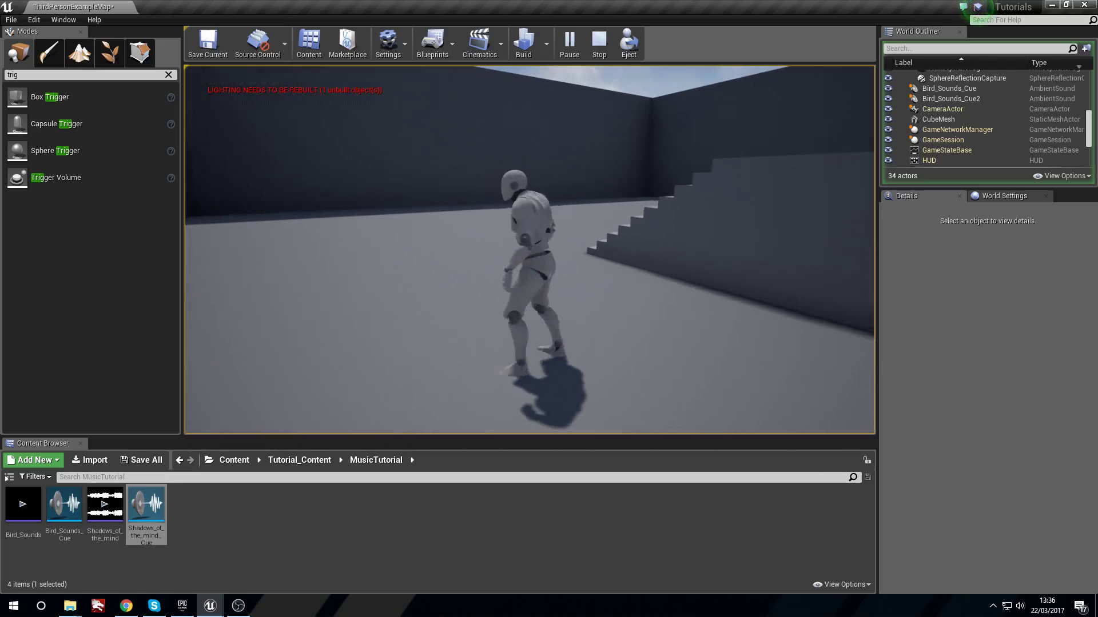
{"action": "key", "text": "w"}
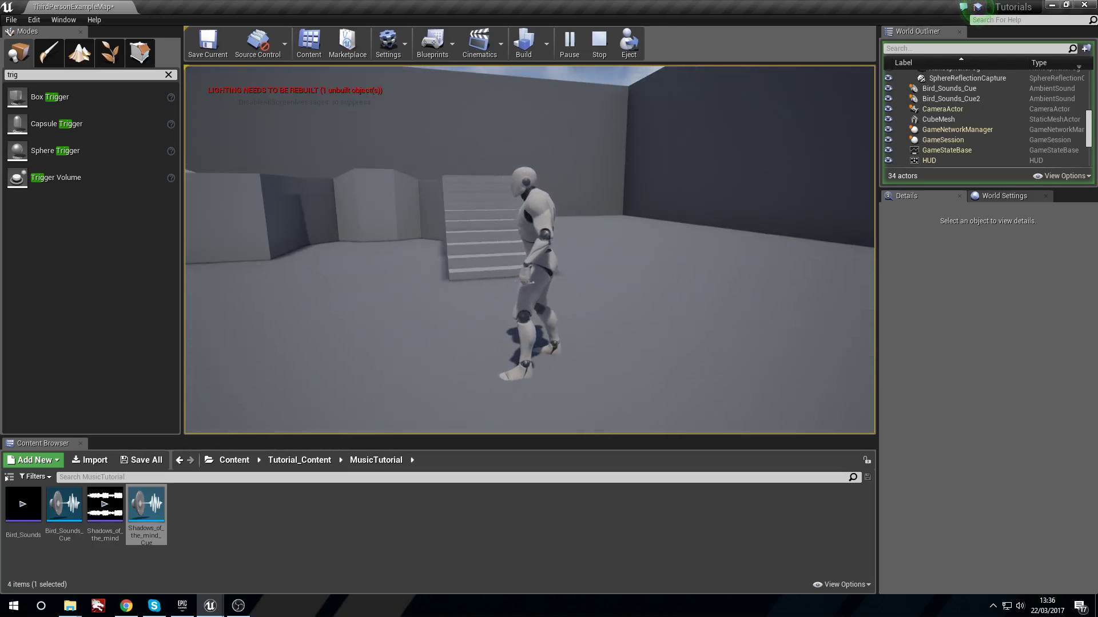
{"action": "key", "text": "w"}
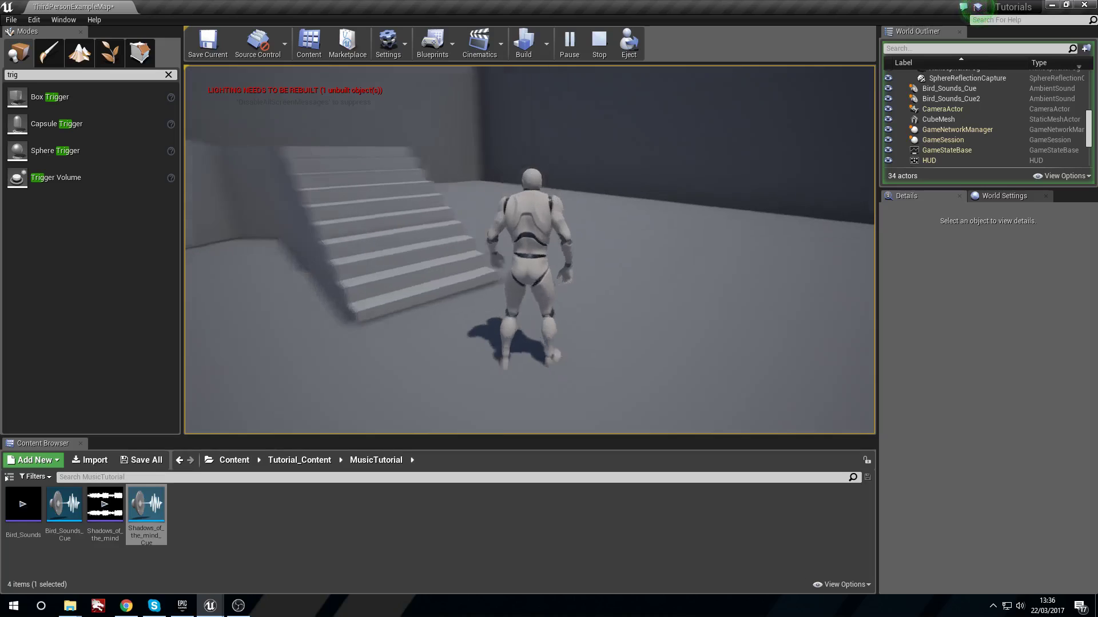
{"action": "key", "text": "w"}
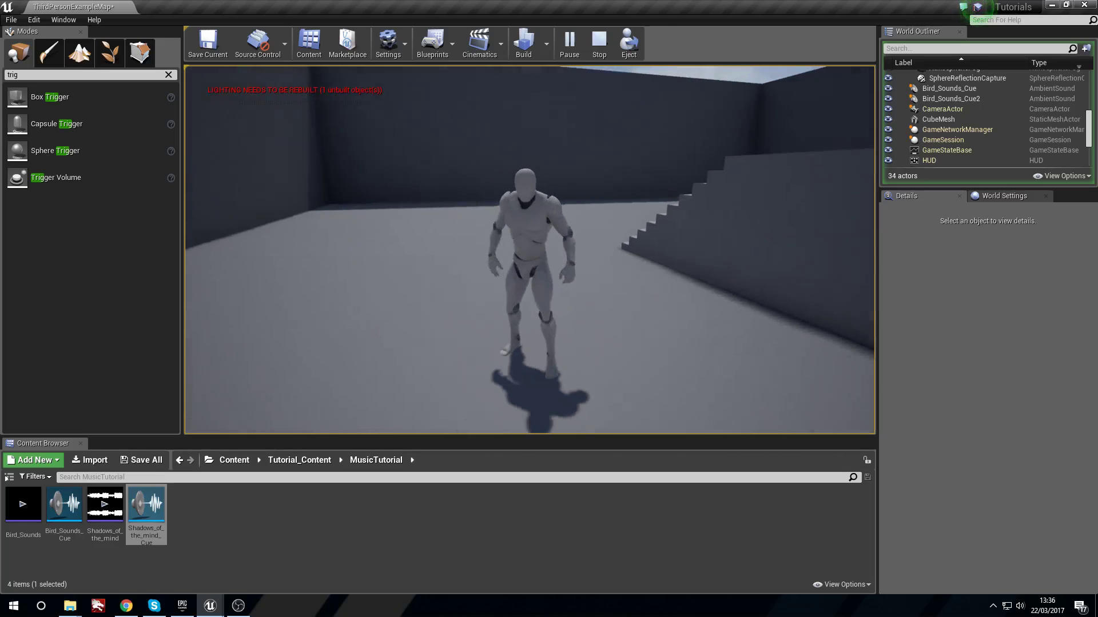
{"action": "key", "text": "w"}
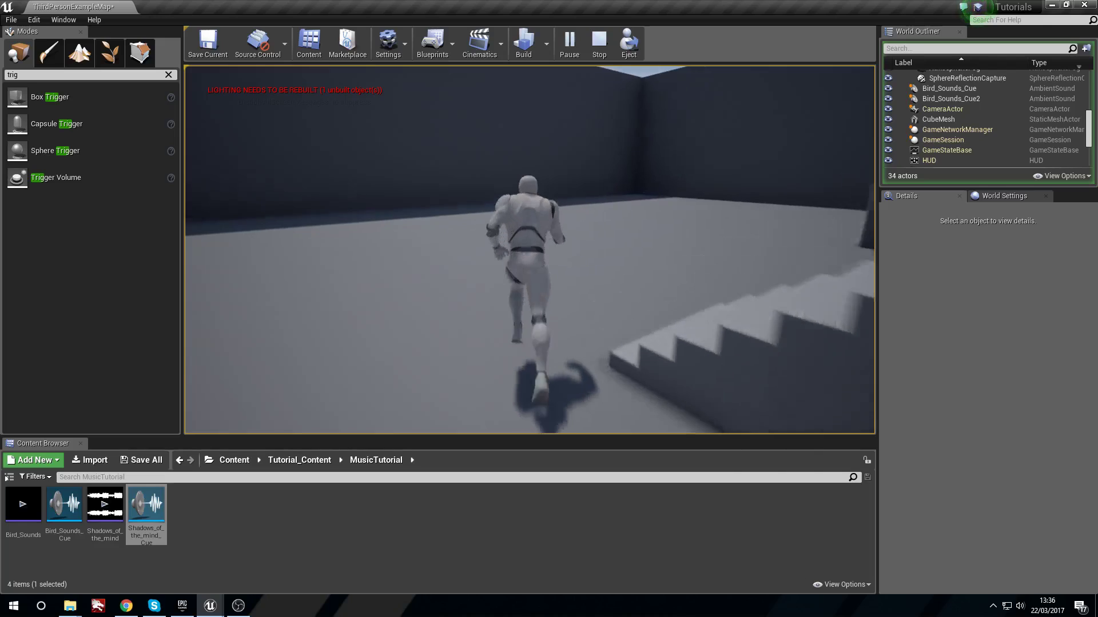
{"action": "key", "text": "w"}
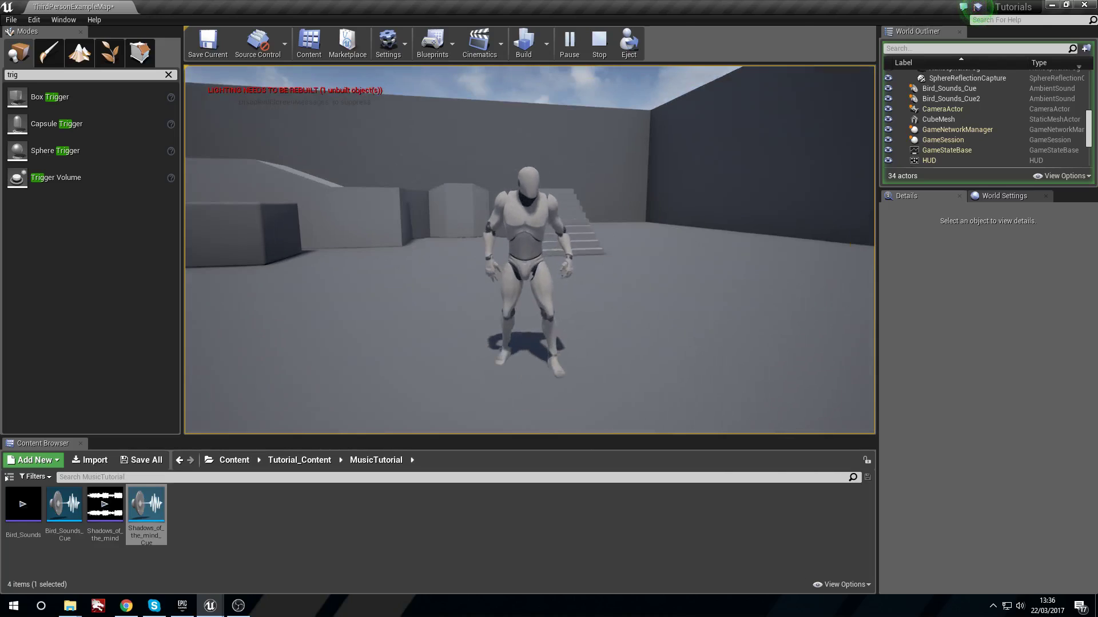
{"action": "key", "text": "Escape"}
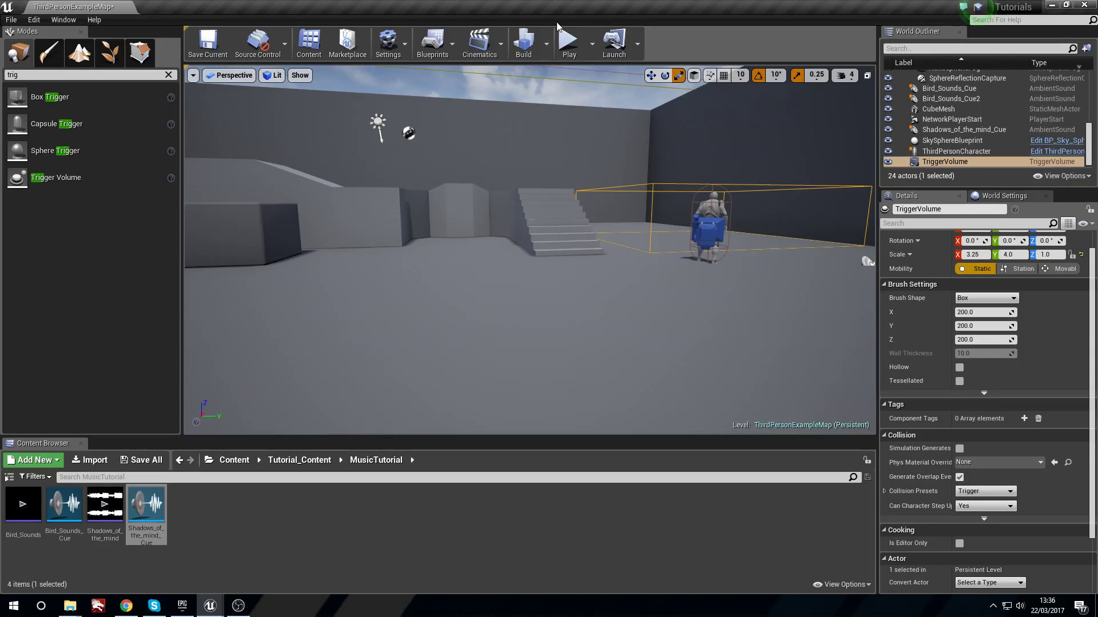
Reopen the level blueprint and tidy the layout by aligning Fade In with the lower cast and shifting the Get Game Time Since Creation node
{"action": "left_click", "coordinate": [434, 43]}
{"action": "left_click", "coordinate": [412, 138]}
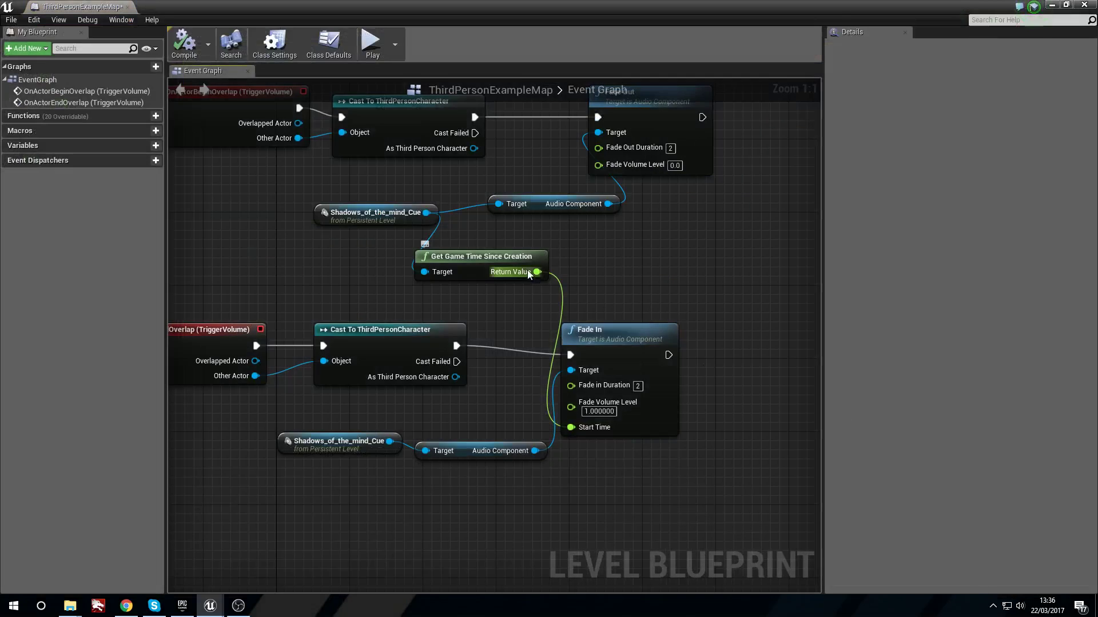
{"action": "left_click_drag", "start_coordinate": [591, 332], "coordinate": [638, 322]}
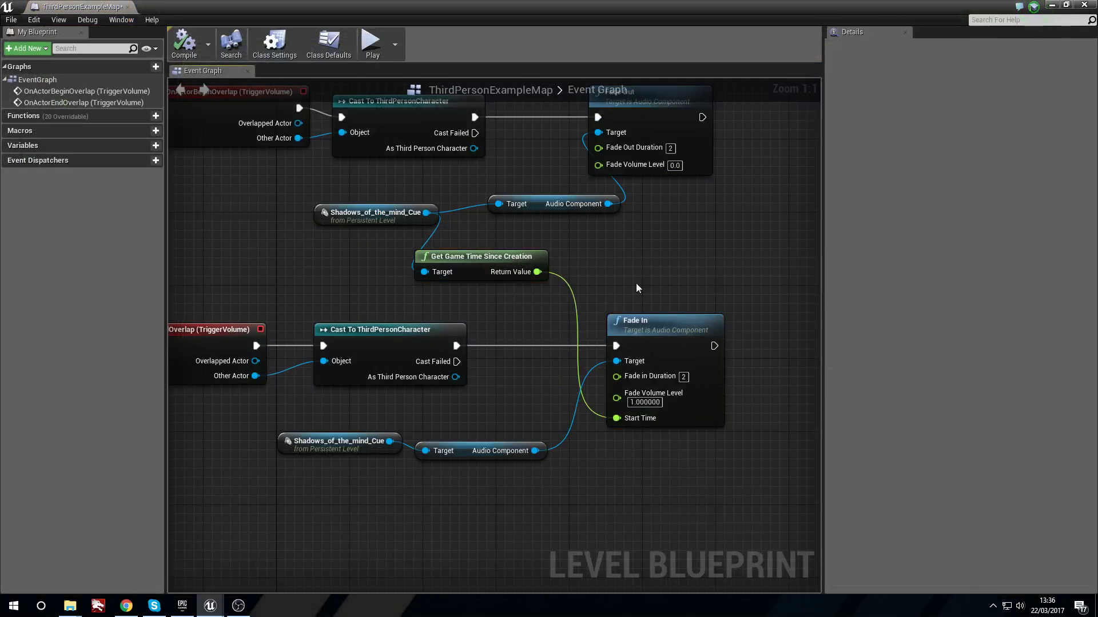
{"action": "left_click_drag", "start_coordinate": [492, 256], "coordinate": [519, 265]}
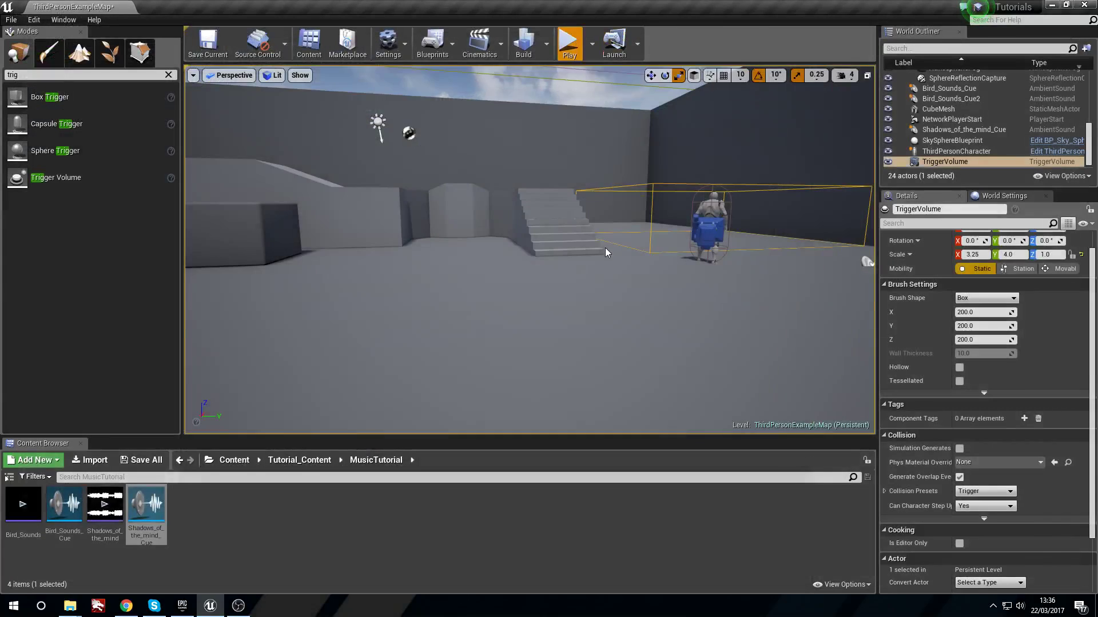
Play-test the level by running the character through the trigger volume and back out, and view the volume from the stairs
{"action": "left_click", "coordinate": [568, 41]}
{"action": "key", "text": "w"}
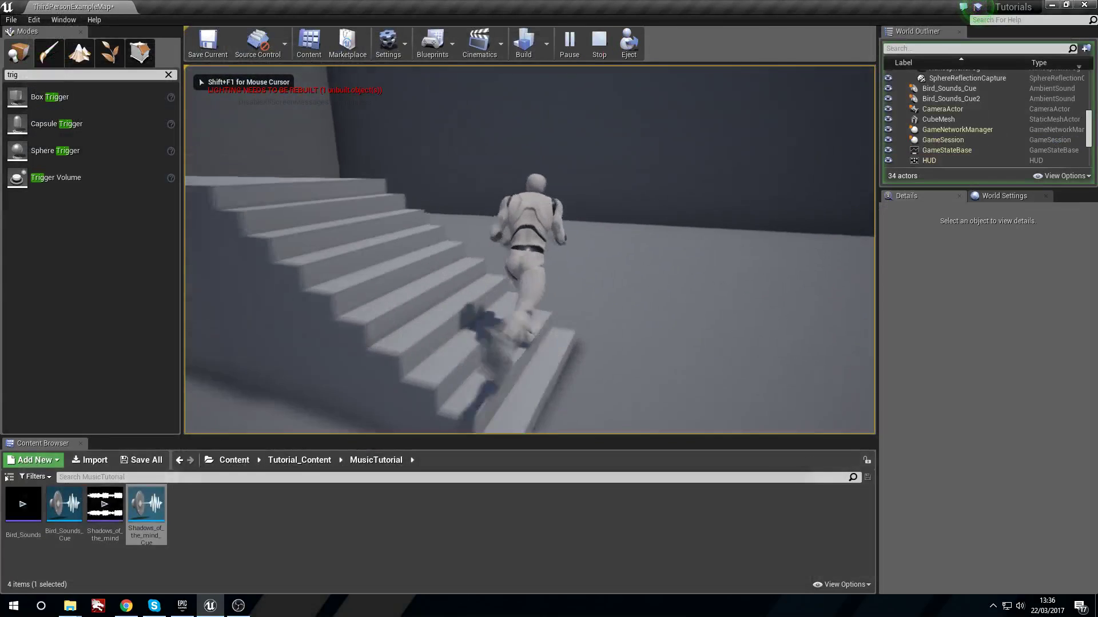
{"action": "key", "text": "a"}
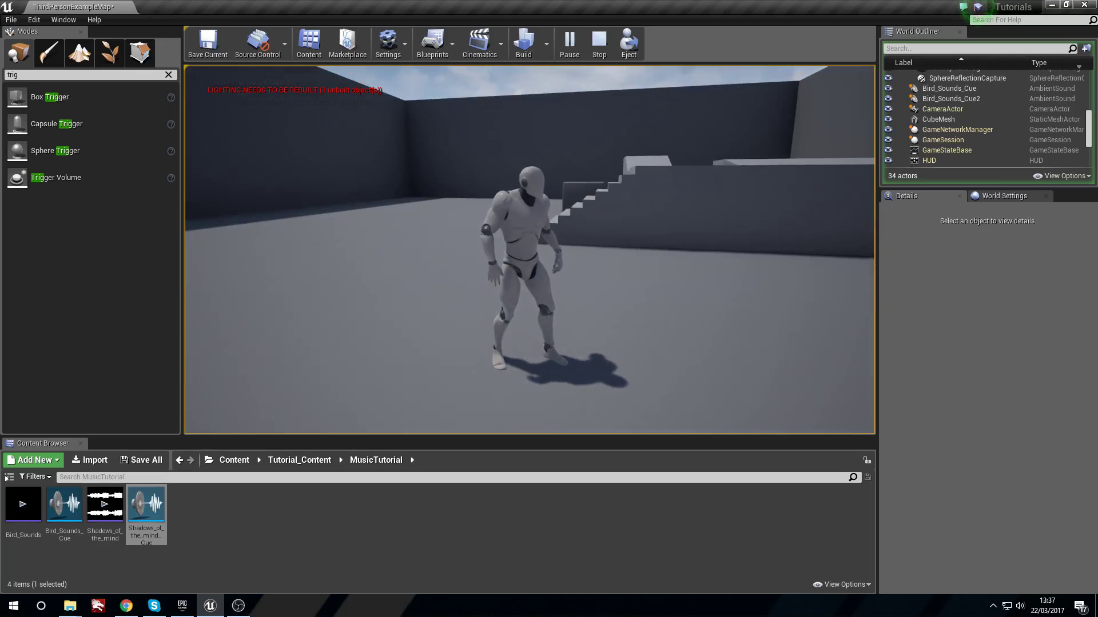
{"action": "key", "text": "w"}
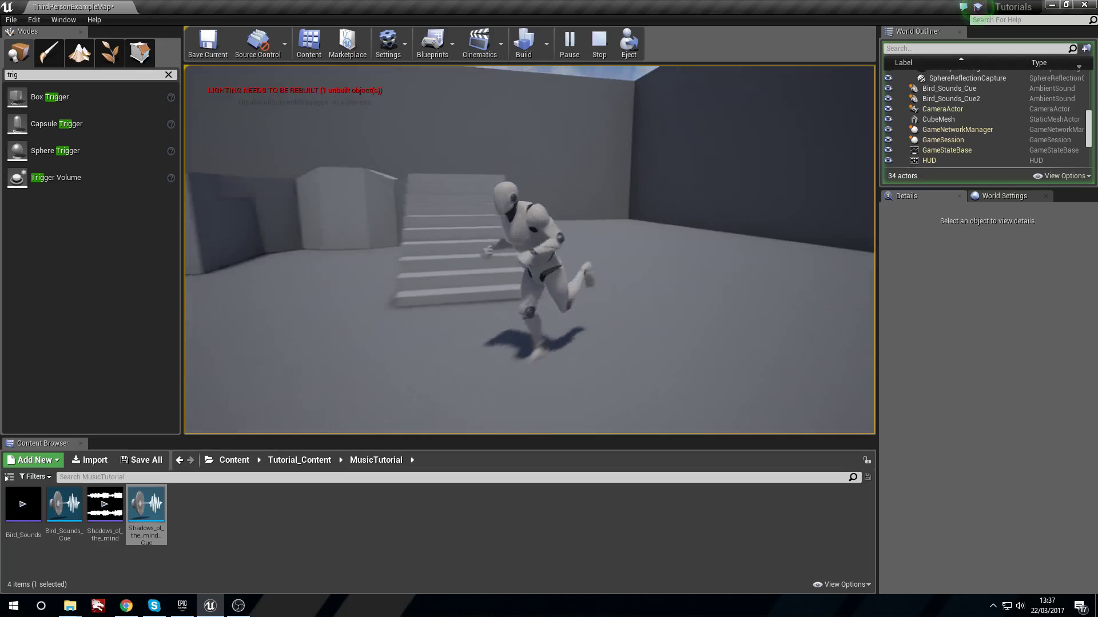
{"action": "key", "text": "Escape"}
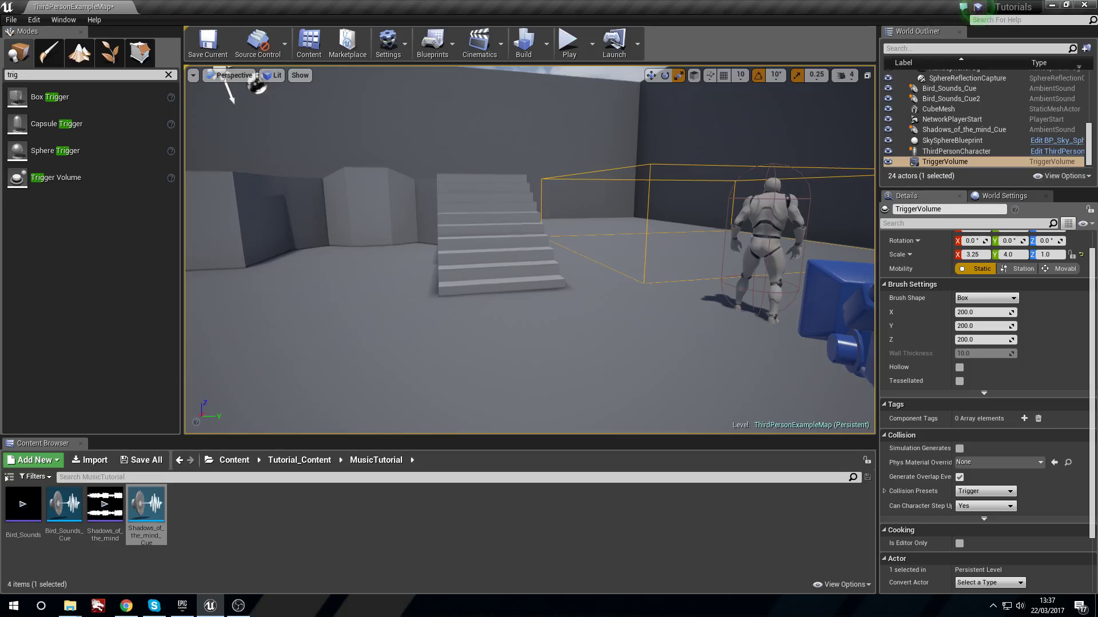
{"action": "key", "text": "w"}
{"action": "right_click_drag", "start_coordinate": [504, 251], "coordinate": [629, 257]}
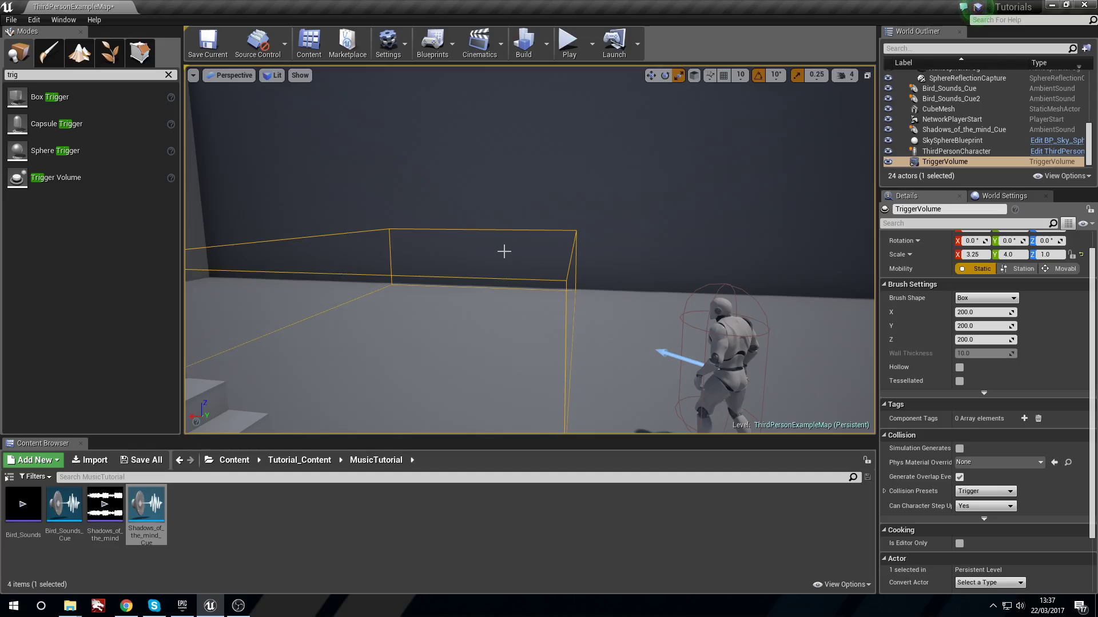
{"action": "right_click_drag", "start_coordinate": [504, 252], "coordinate": [504, 252]}
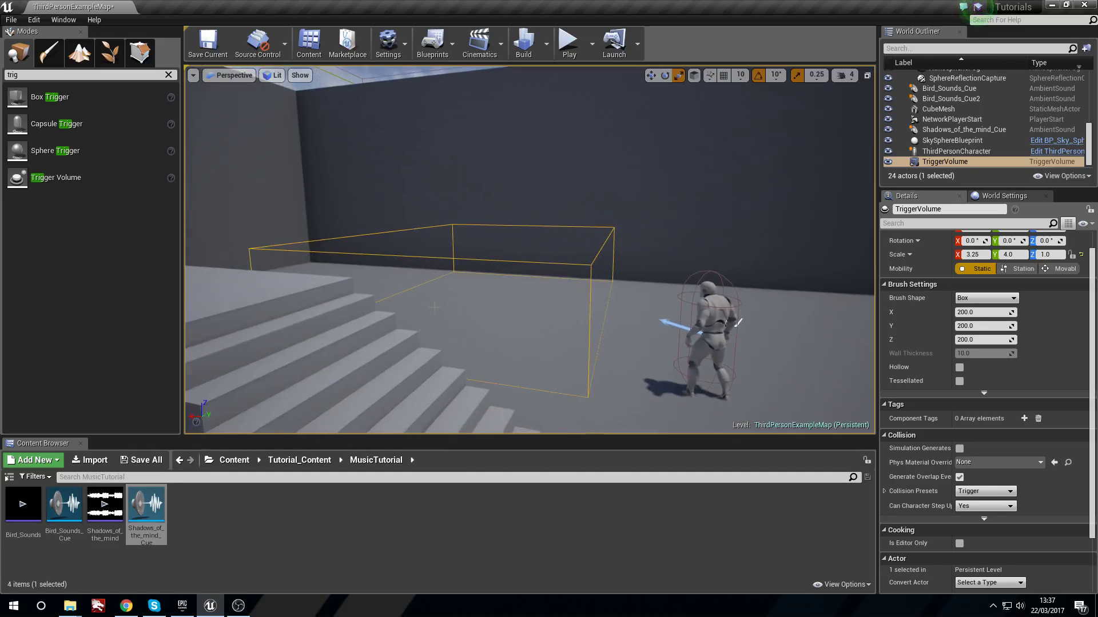
Open the level blueprint and move its window clear of the level viewport
{"action": "left_click", "coordinate": [433, 43]}
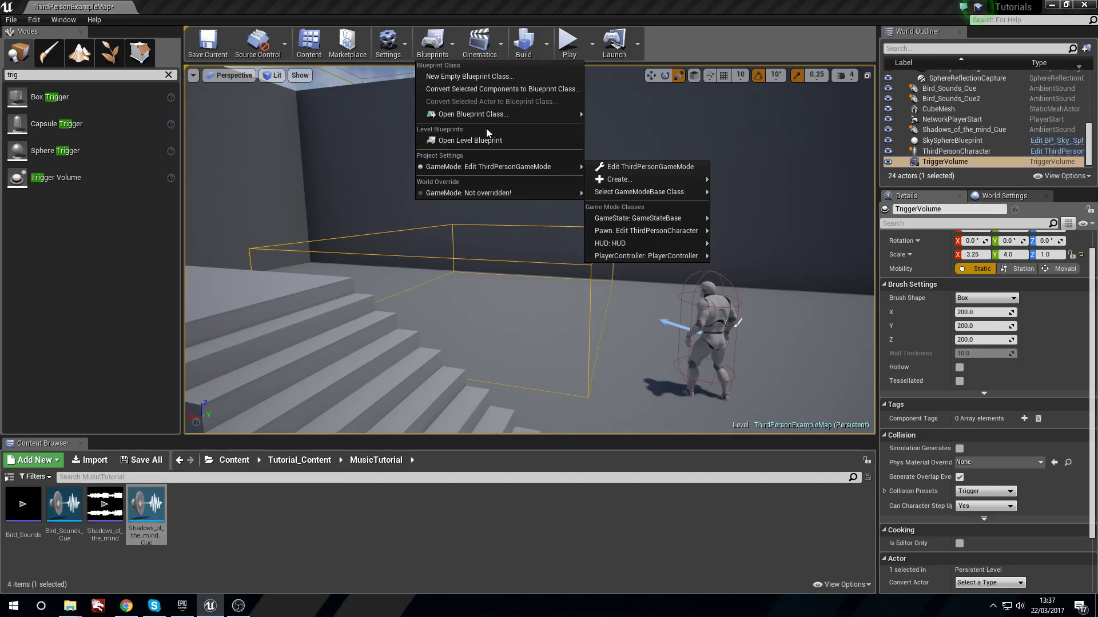
{"action": "left_click", "coordinate": [490, 141]}
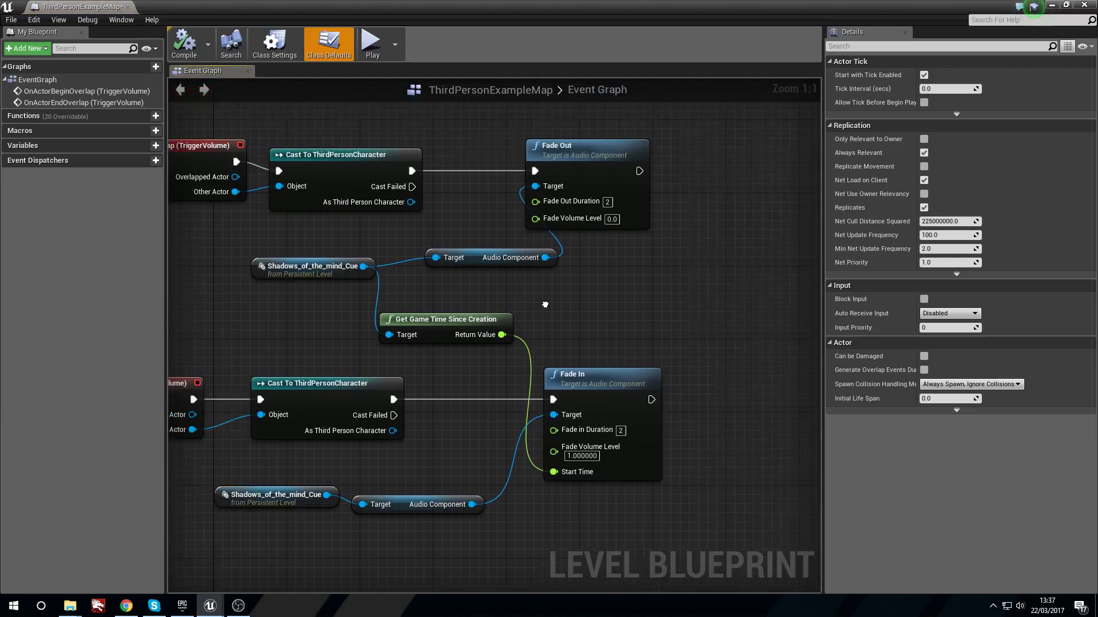
{"action": "right_click_drag", "start_coordinate": [617, 286], "coordinate": [565, 289]}
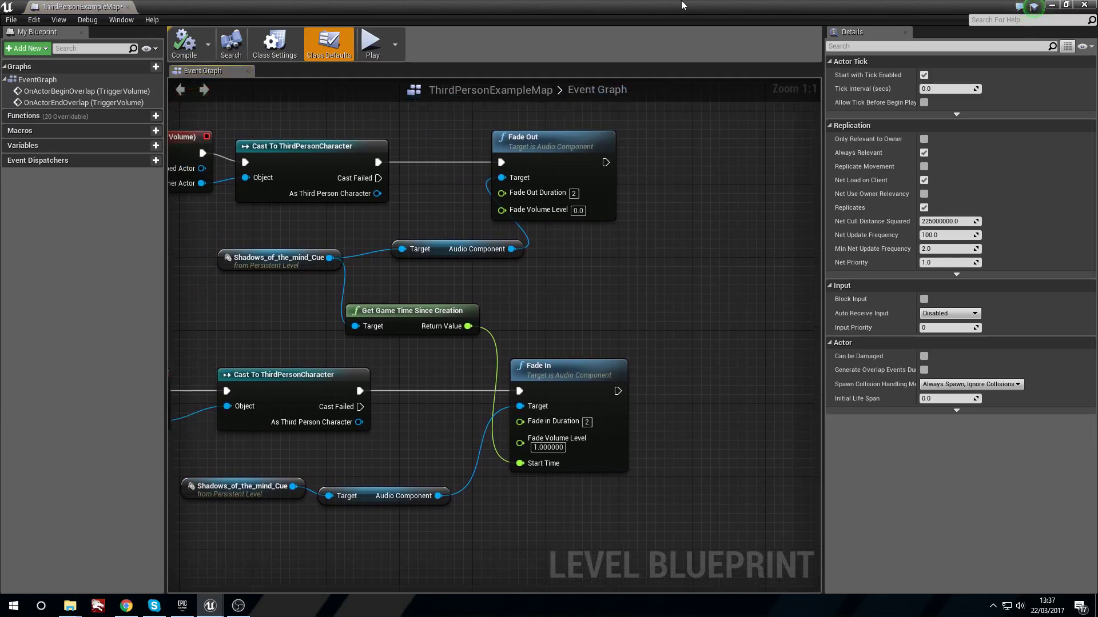
{"action": "left_click_drag", "start_coordinate": [681, 5], "coordinate": [596, 464]}
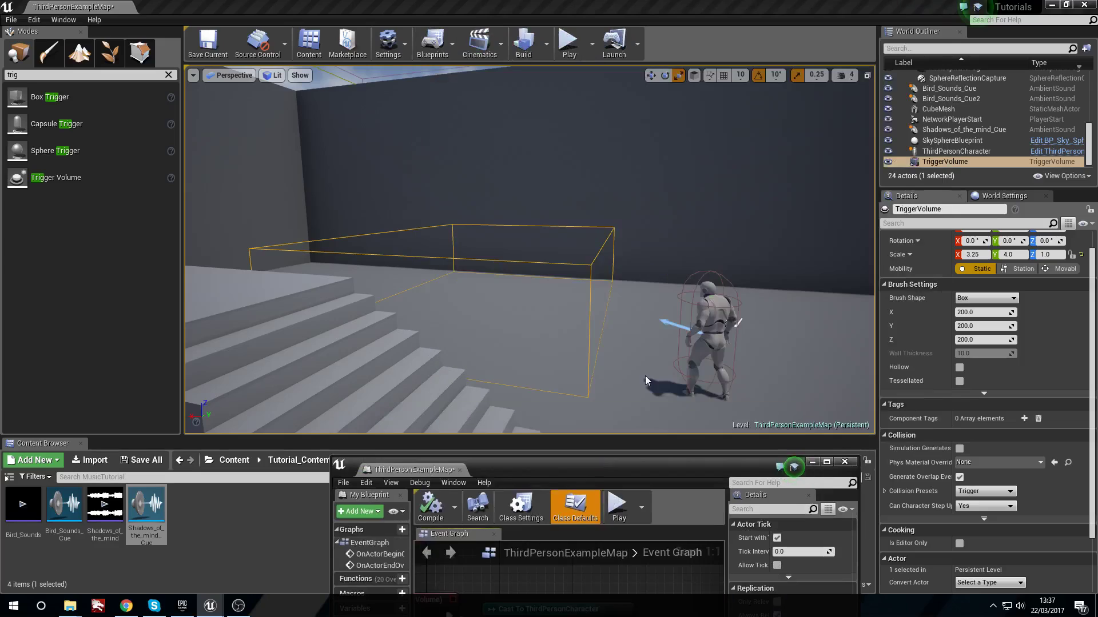
Place another Bird_Sounds_Cue ambient sound on the open floor near the foot of the stairs
{"action": "key", "text": "s"}
{"action": "right_click_drag", "start_coordinate": [687, 188], "coordinate": [718, 201]}
{"action": "left_click", "coordinate": [648, 224]}
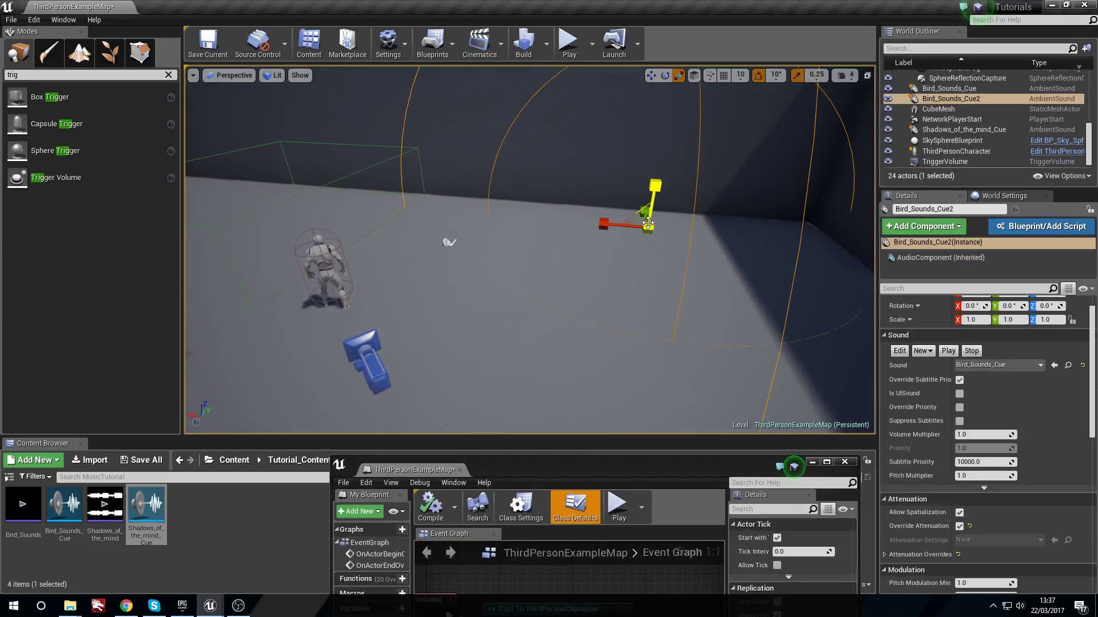
{"action": "key", "text": "s"}
{"action": "right_click_drag", "start_coordinate": [690, 270], "coordinate": [667, 238]}
{"action": "left_click_drag", "start_coordinate": [628, 241], "coordinate": [664, 243]}
{"action": "left_click_drag", "start_coordinate": [65, 506], "coordinate": [437, 352]}
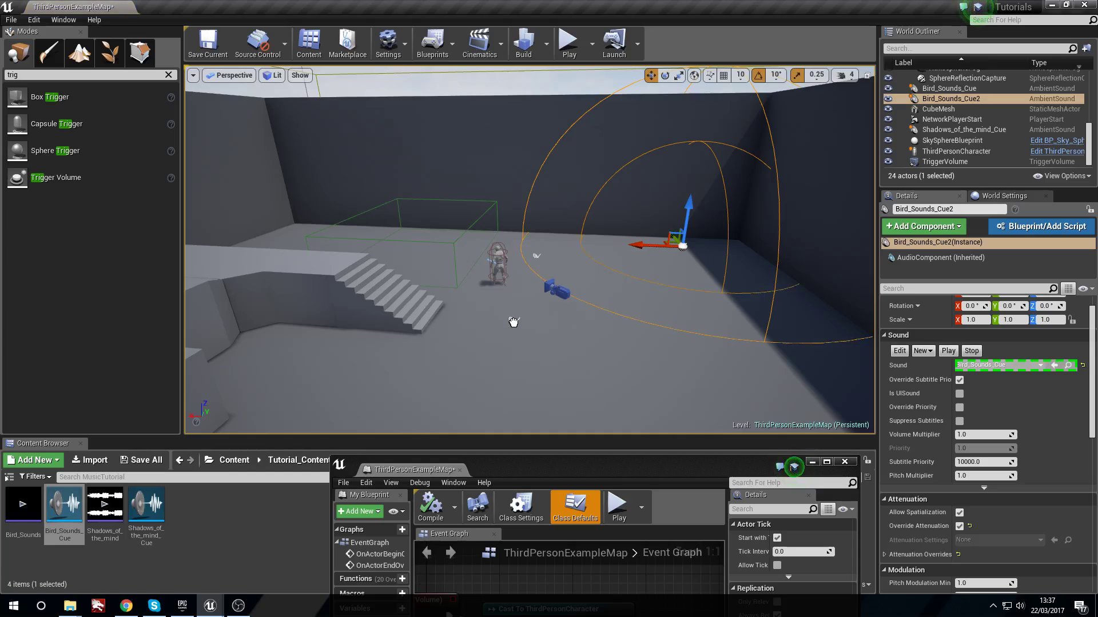
{"action": "left_click_drag", "start_coordinate": [513, 323], "coordinate": [517, 336]}
Turn off Auto Activate for the newly placed bird sound and restore the level blueprint window to full size
{"action": "key", "text": "w"}
{"action": "key", "text": "d"}
{"action": "right_click_drag", "start_coordinate": [516, 336], "coordinate": [449, 363]}
{"action": "right_click_drag", "start_coordinate": [714, 222], "coordinate": [725, 223]}
{"action": "scroll", "coordinate": [996, 407], "scroll_direction": "down", "scroll_amount": 10}
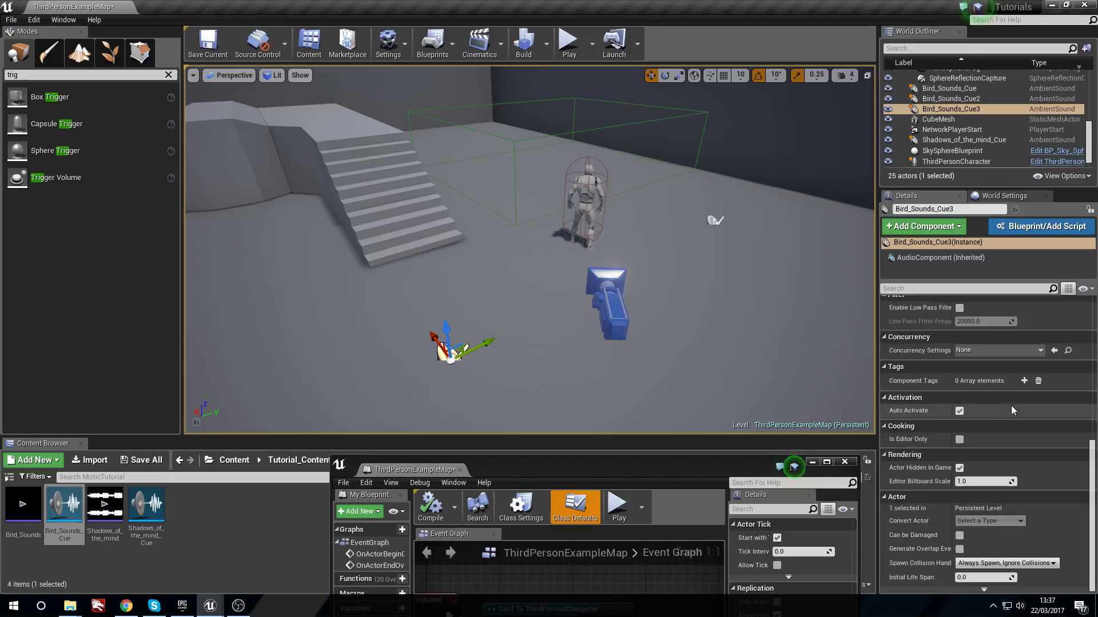
{"action": "left_click", "coordinate": [960, 412]}
{"action": "left_click_drag", "start_coordinate": [565, 461], "coordinate": [579, 1]}
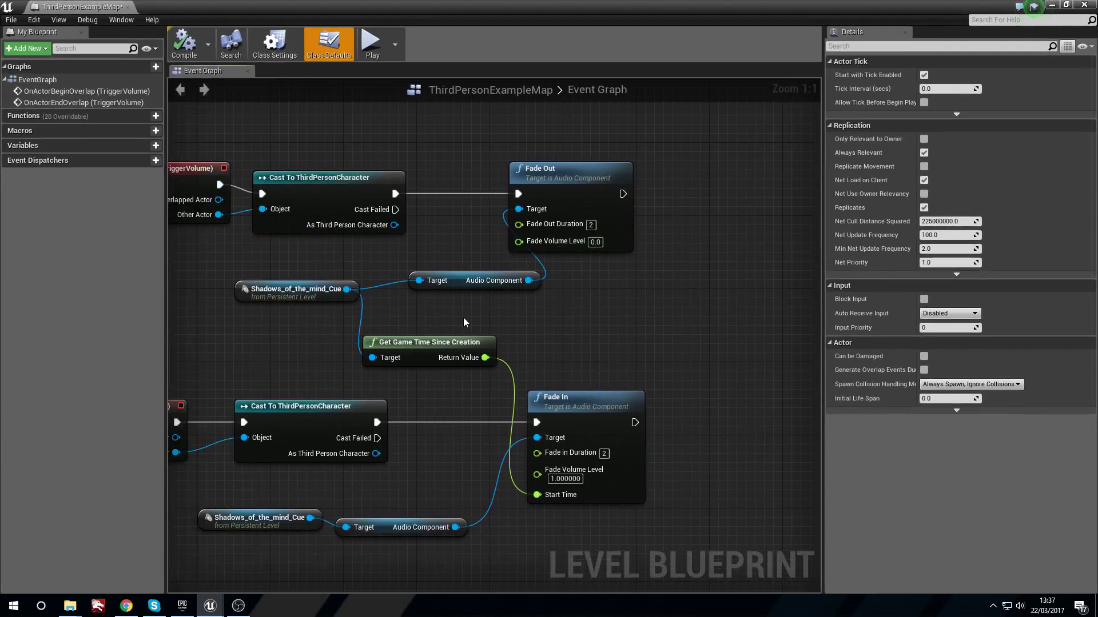
Create a reference to Bird_Sounds_Cue3 in the event graph and add a Fade In node from it
{"action": "right_click", "coordinate": [739, 296]}
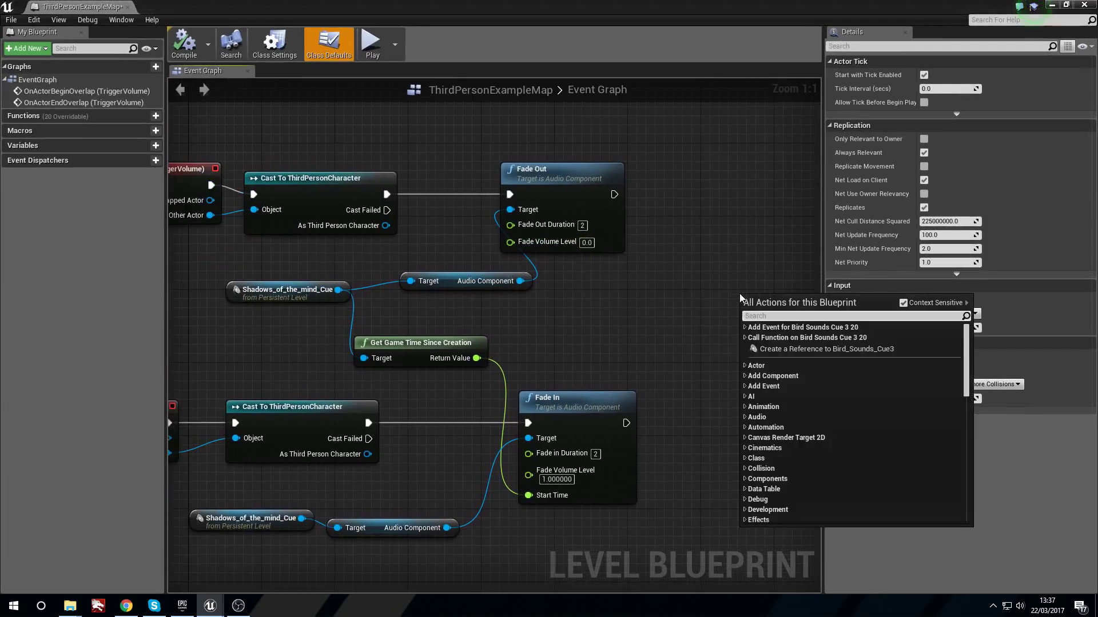
{"action": "left_click", "coordinate": [790, 348]}
{"action": "left_click_drag", "start_coordinate": [736, 298], "coordinate": [584, 308]}
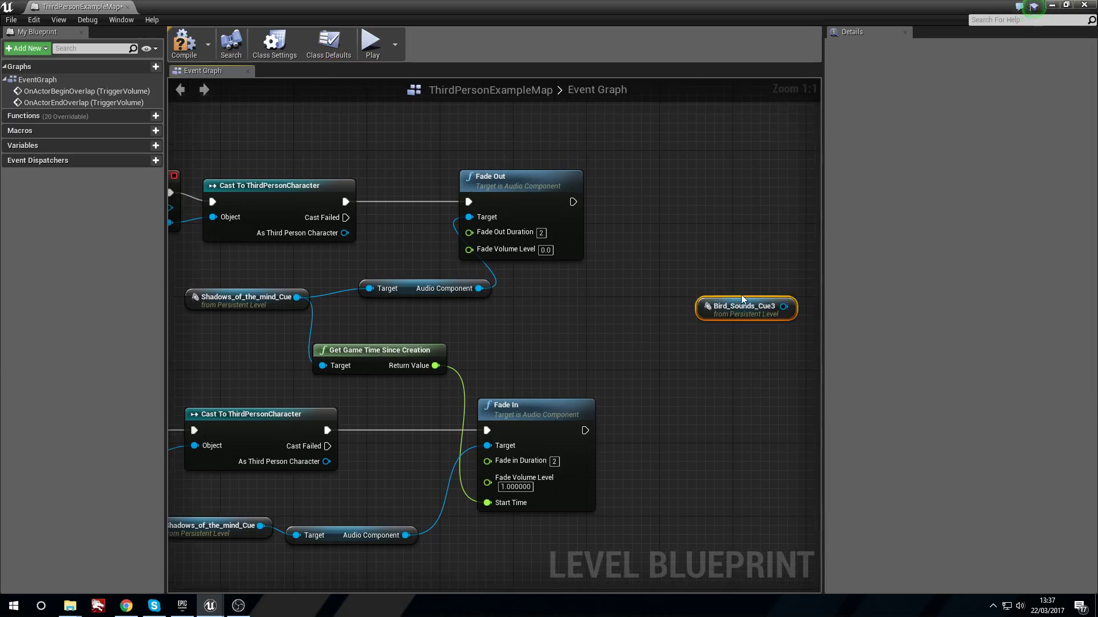
{"action": "left_click_drag", "start_coordinate": [742, 298], "coordinate": [657, 273]}
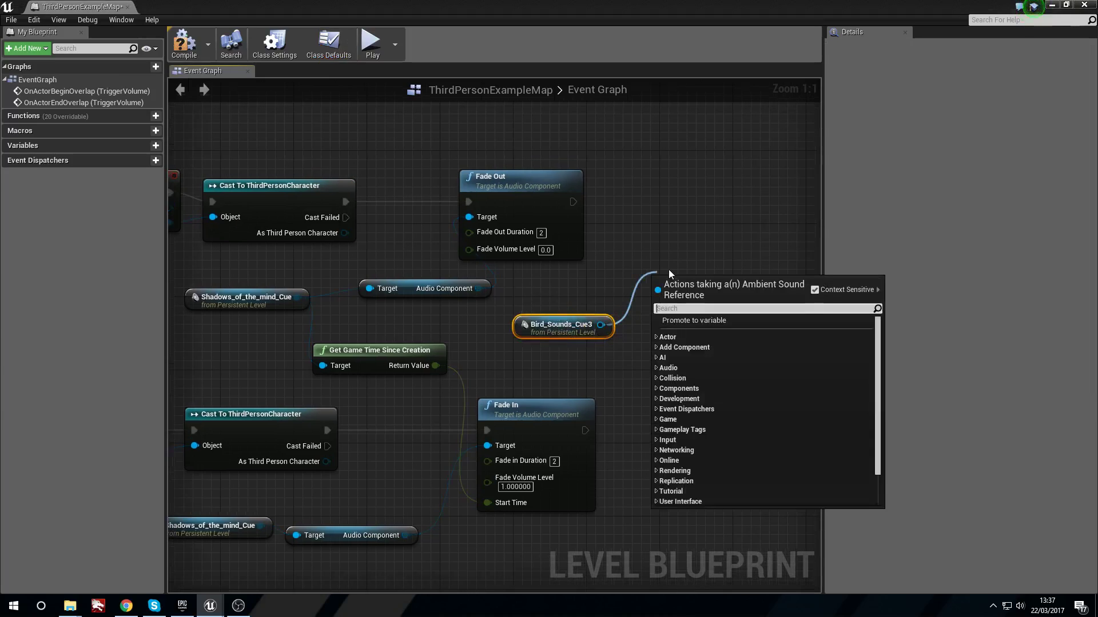
{"action": "type", "text": "fade in"}
{"action": "key", "text": "Return"}
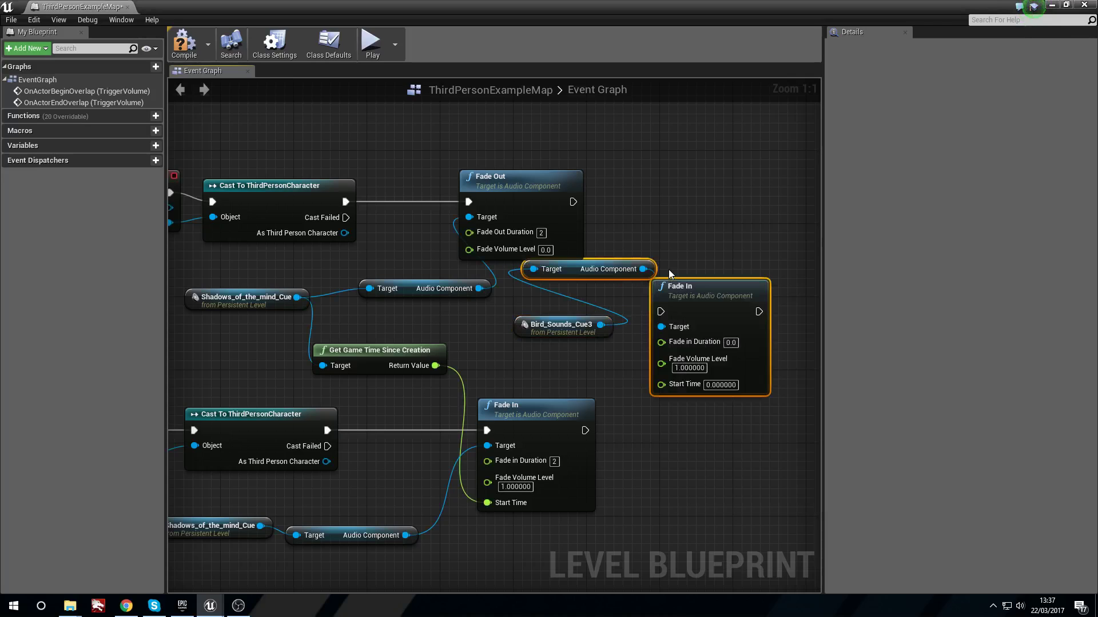
Space out the new bird sound nodes and connect the upper Fade Out's execution output to the bird sound's Fade In
{"action": "left_click_drag", "start_coordinate": [598, 272], "coordinate": [662, 301]}
{"action": "left_click_drag", "start_coordinate": [545, 325], "coordinate": [451, 326]}
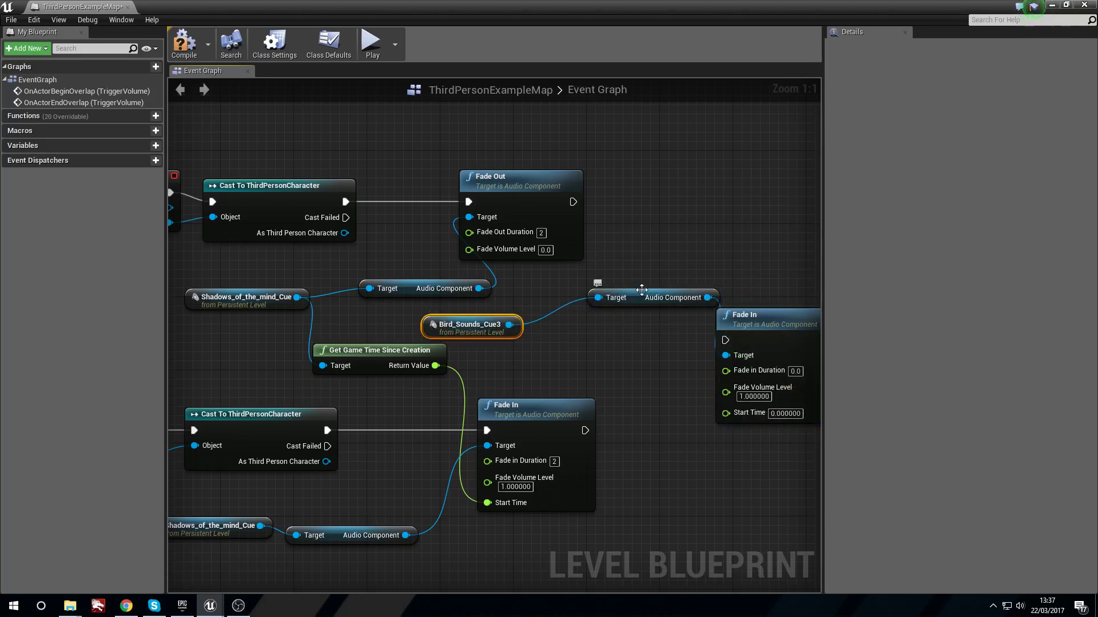
{"action": "left_click_drag", "start_coordinate": [642, 289], "coordinate": [597, 317]}
{"action": "left_click_drag", "start_coordinate": [766, 318], "coordinate": [766, 271]}
{"action": "left_click_drag", "start_coordinate": [573, 202], "coordinate": [762, 213]}
{"action": "left_click", "coordinate": [657, 418]}
Duplicate the Bird_Sounds_Cue3 reference and its Audio Component node beneath the lower Fade In, and add a Fade Out node from the copy
{"action": "right_click_drag", "start_coordinate": [657, 418], "coordinate": [608, 371]}
{"action": "left_click_drag", "start_coordinate": [521, 310], "coordinate": [449, 278]}
{"action": "key", "text": "ctrl+c"}
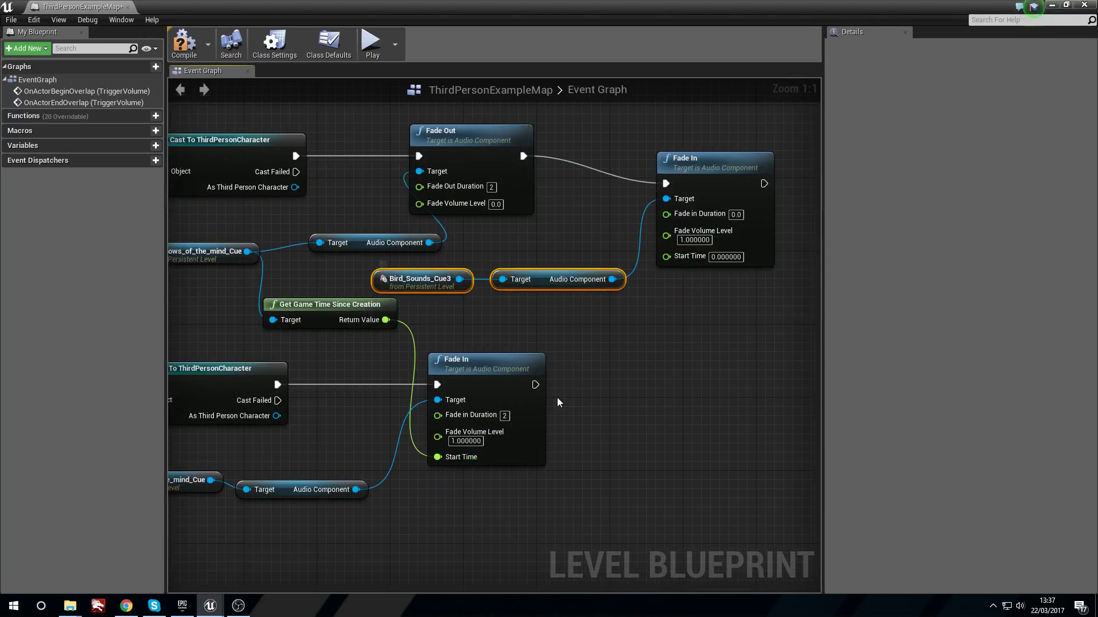
{"action": "key", "text": "ctrl+v"}
{"action": "right_click_drag", "start_coordinate": [502, 519], "coordinate": [467, 493]}
{"action": "left_click_drag", "start_coordinate": [623, 473], "coordinate": [635, 468]}
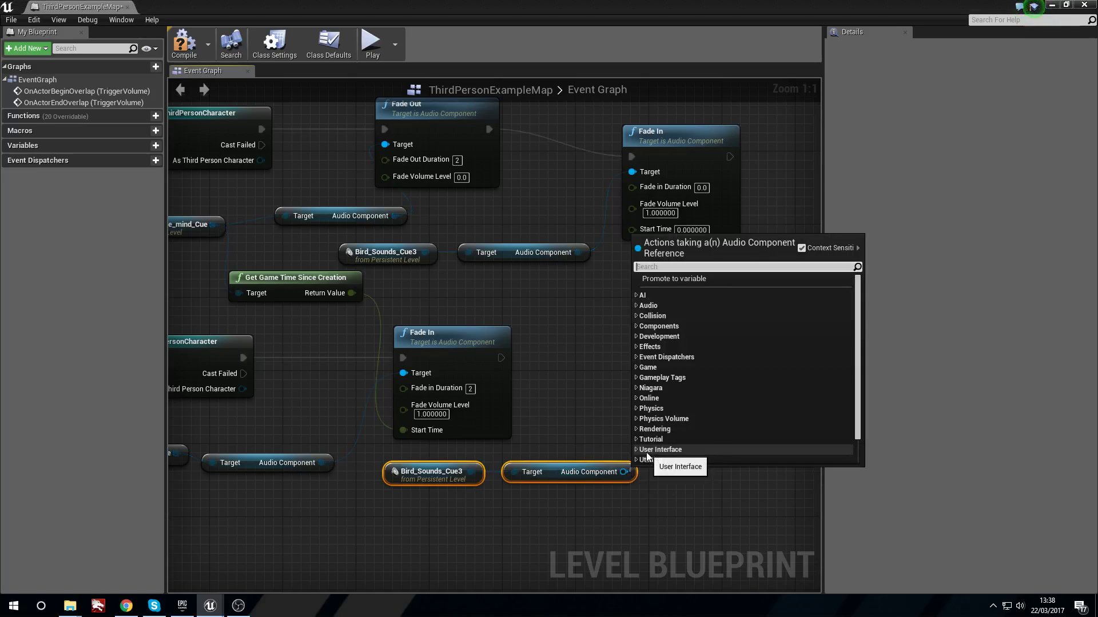
{"action": "type", "text": "fade out"}
{"action": "key", "text": "Return"}
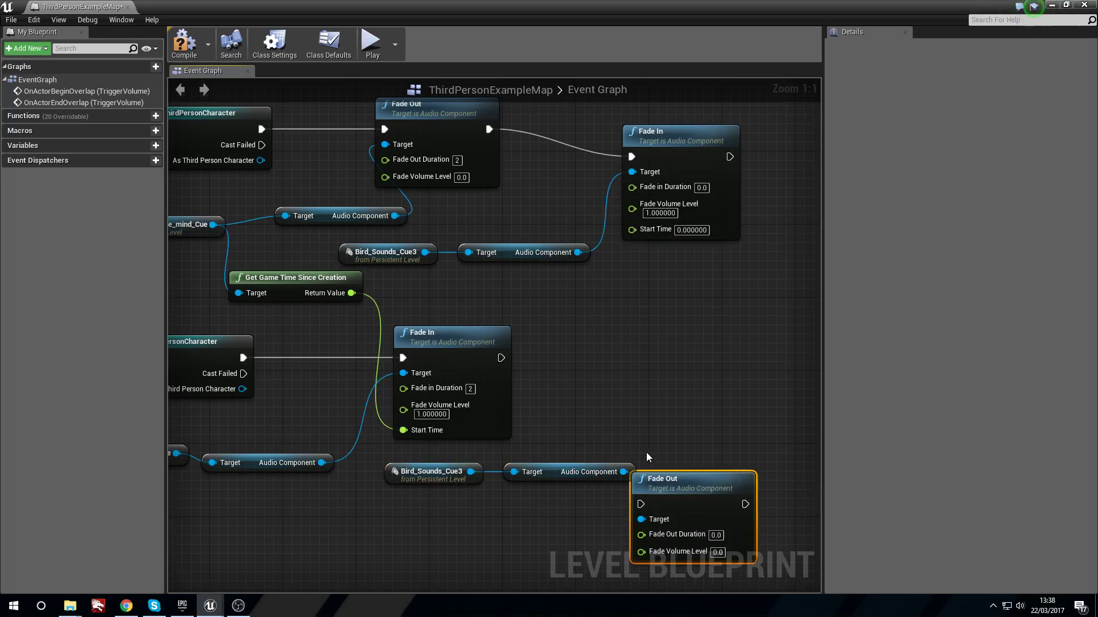
Connect the lower Fade In's execution output to the new Fade Out, and set both bird sound fade durations to 2
{"action": "left_click_drag", "start_coordinate": [501, 358], "coordinate": [622, 340]}
{"action": "left_click", "coordinate": [695, 371]}
{"action": "type", "text": "2"}
{"action": "left_click", "coordinate": [701, 188]}
{"action": "type", "text": "2"}
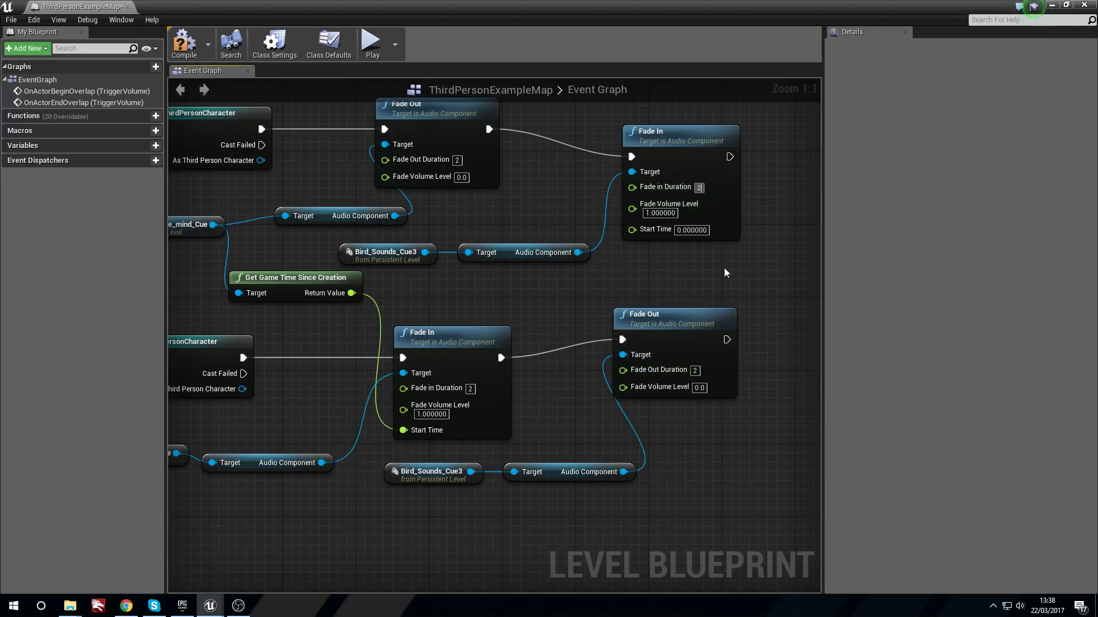
Return to the level editor and play-test moving in and out of the trigger volume to check the music and bird sound crossfade
{"action": "left_click", "coordinate": [1052, 5]}
{"action": "left_click", "coordinate": [570, 44]}
{"action": "left_click", "coordinate": [602, 194]}
{"action": "key", "text": "w"}
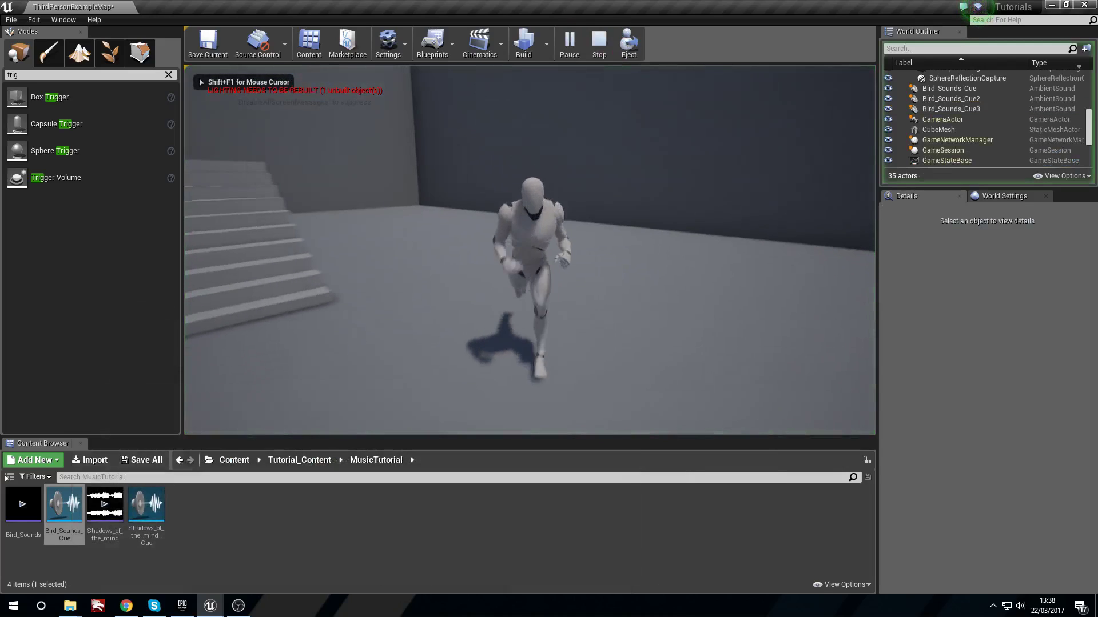
{"action": "key", "text": "w"}
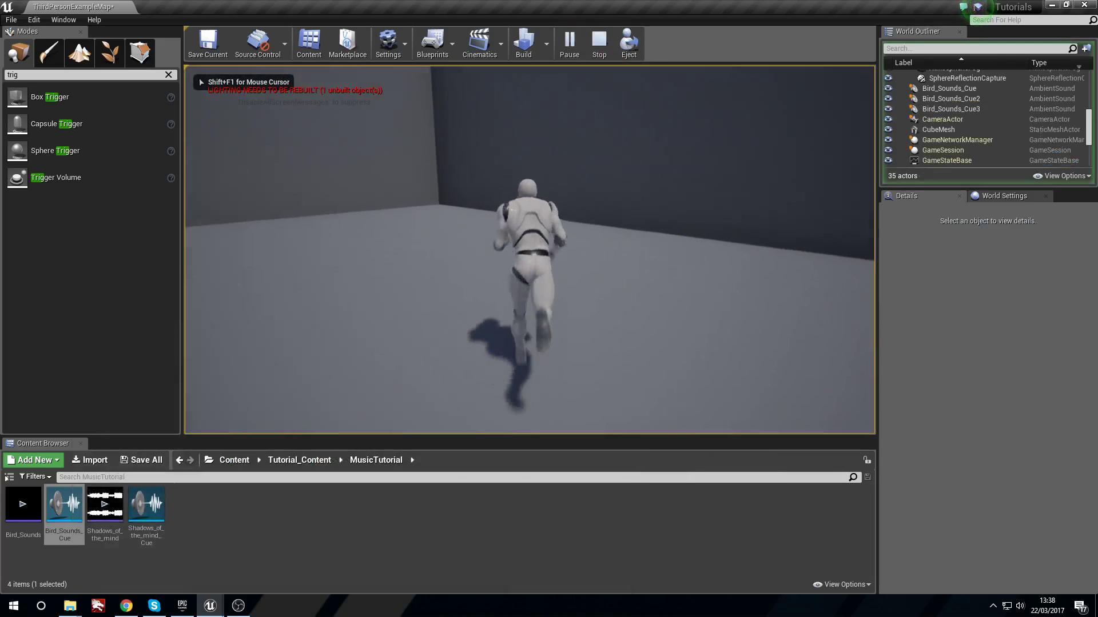
{"action": "key", "text": "w"}
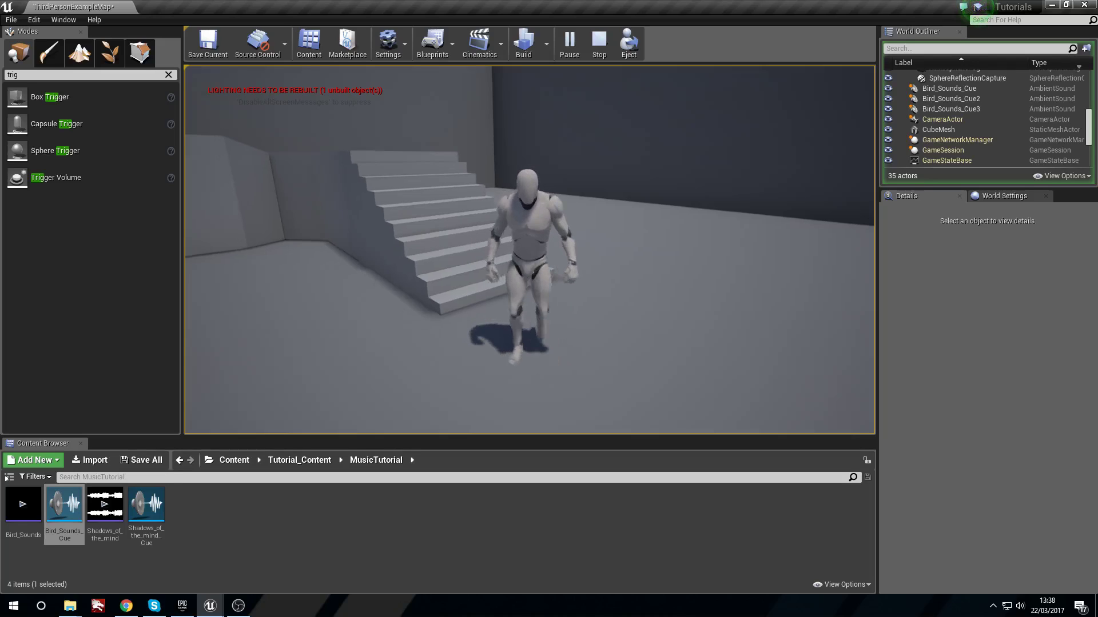
{"action": "key", "text": "Escape"}
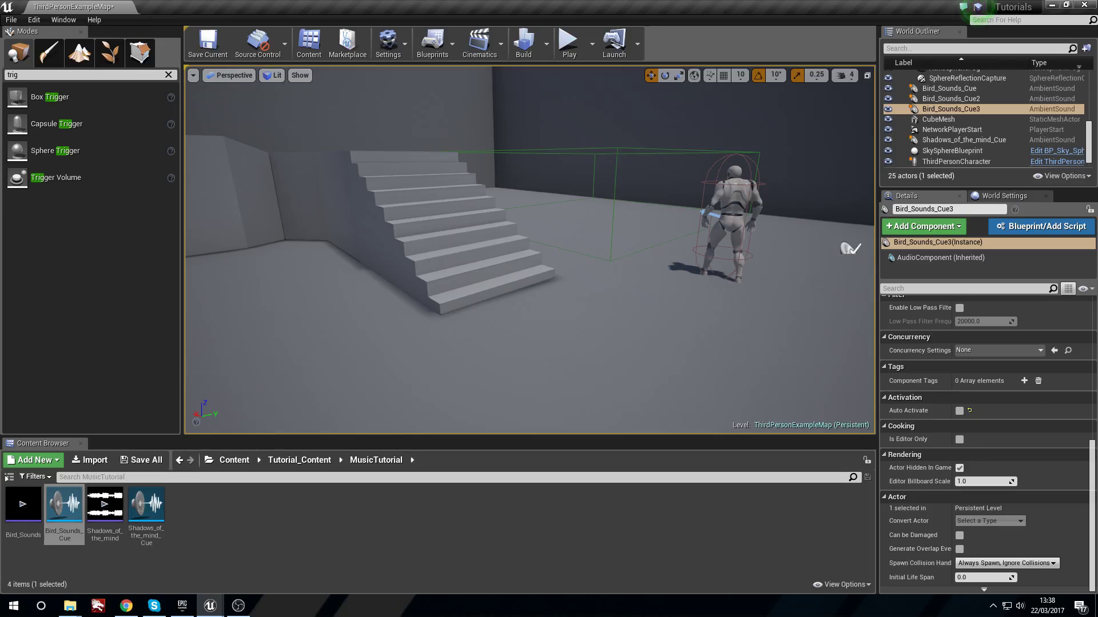
Select and focus the trigger volume, and examine its extents relative to the character and the placed sounds
{"action": "left_click", "coordinate": [615, 144]}
{"action": "key", "text": "f"}
{"action": "right_click_drag", "start_coordinate": [615, 144], "coordinate": [897, 192]}
{"action": "right_click_drag", "start_coordinate": [532, 211], "coordinate": [637, 215]}
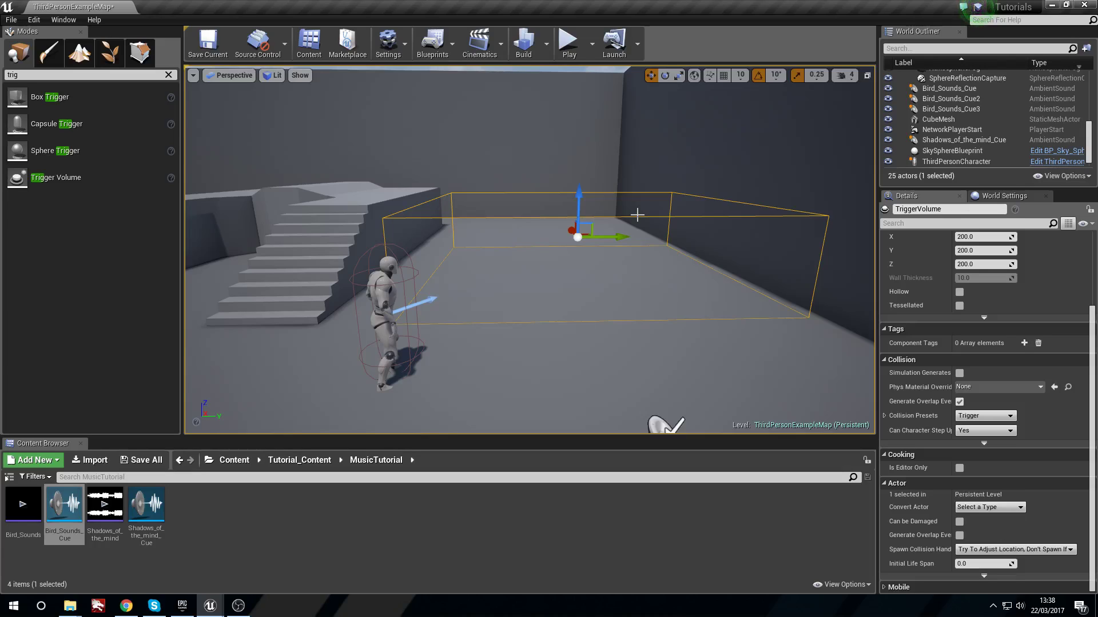
{"action": "key", "text": "s"}
{"action": "right_click_drag", "start_coordinate": [638, 215], "coordinate": [654, 200]}
{"action": "key", "text": "w"}
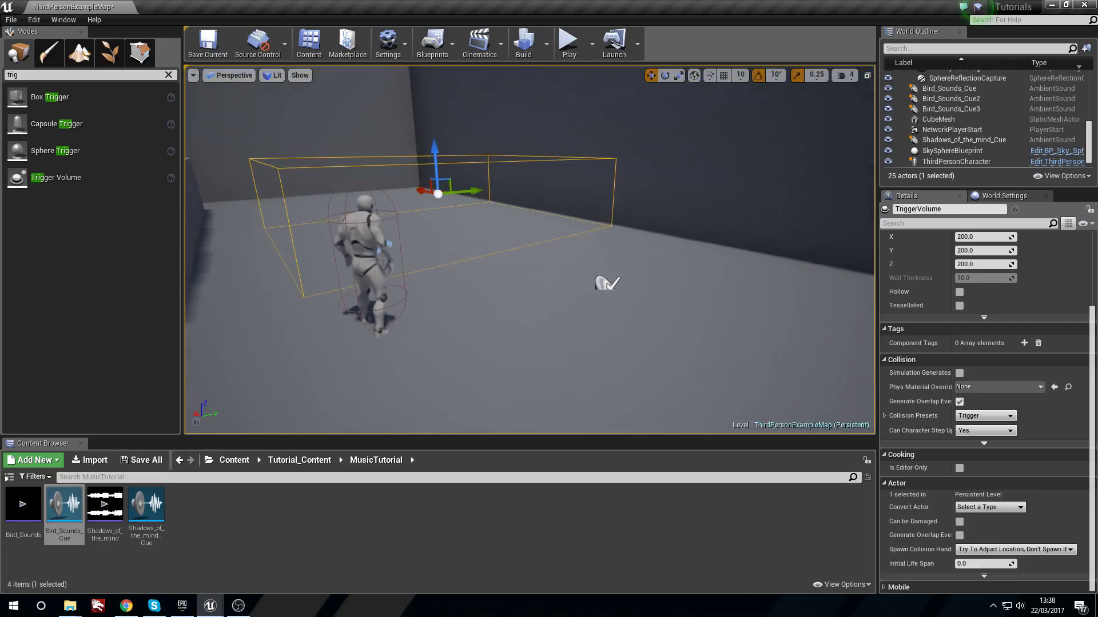
{"action": "key", "text": "s"}
{"action": "right_click_drag", "start_coordinate": [623, 306], "coordinate": [650, 322]}
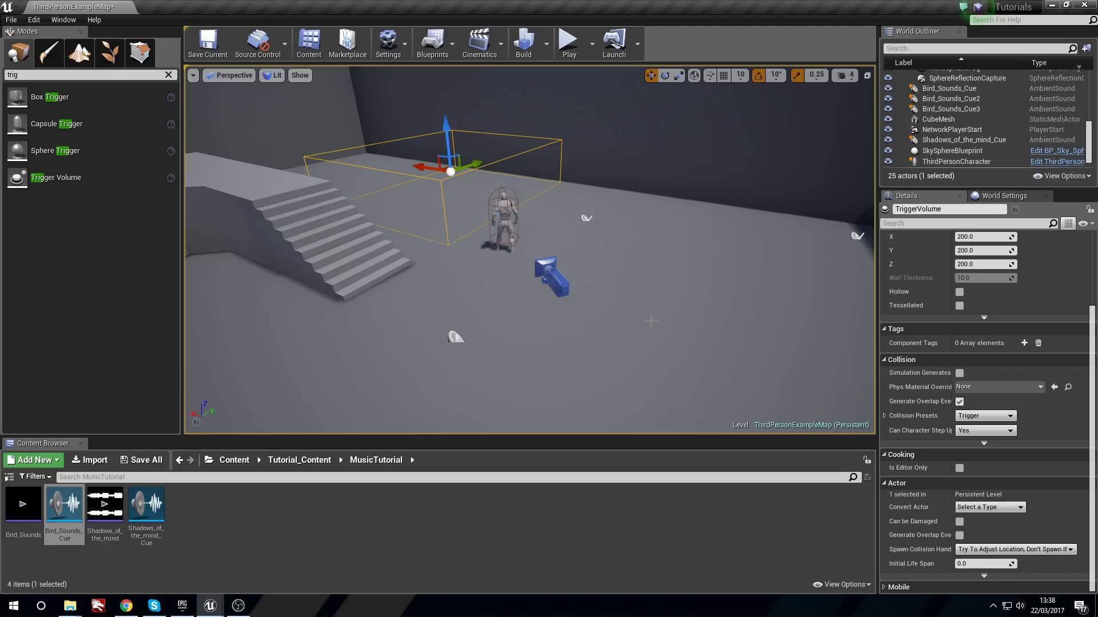